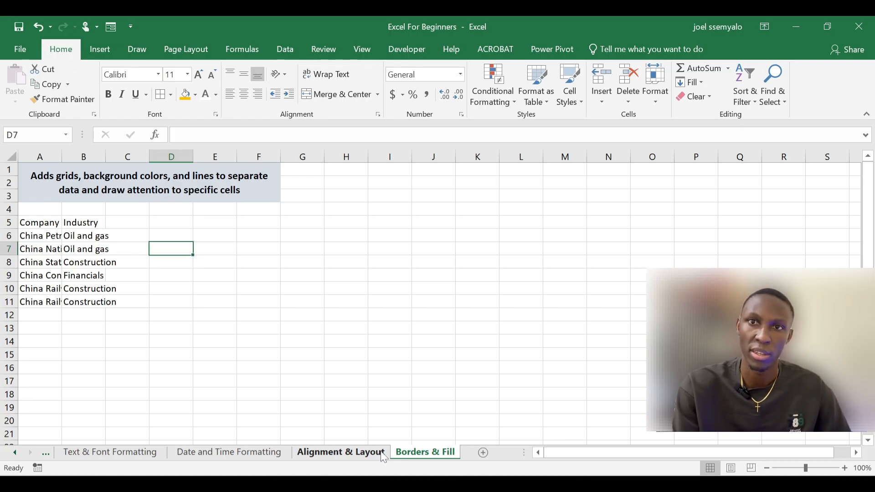
Step: Look through the Alignment & Layout, Date and Time Formatting, Text & Font Formatting, Number Formatting and Data Formatting sheets
click(344, 453)
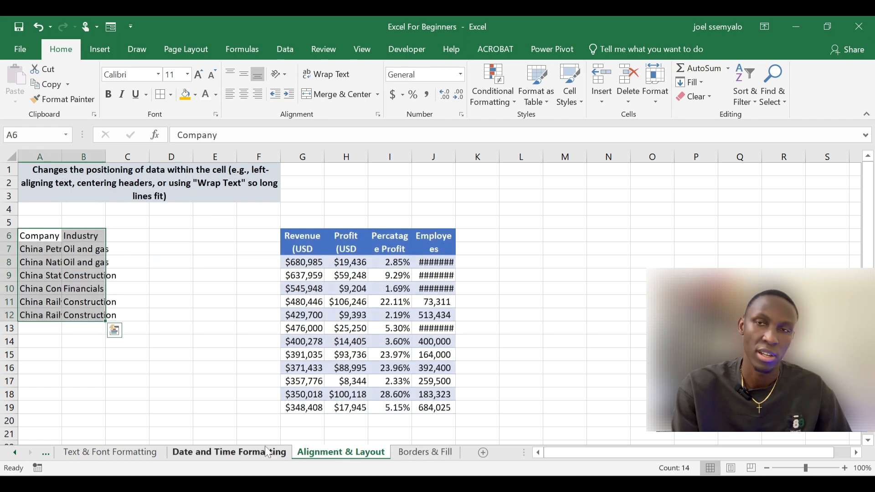
click(243, 408)
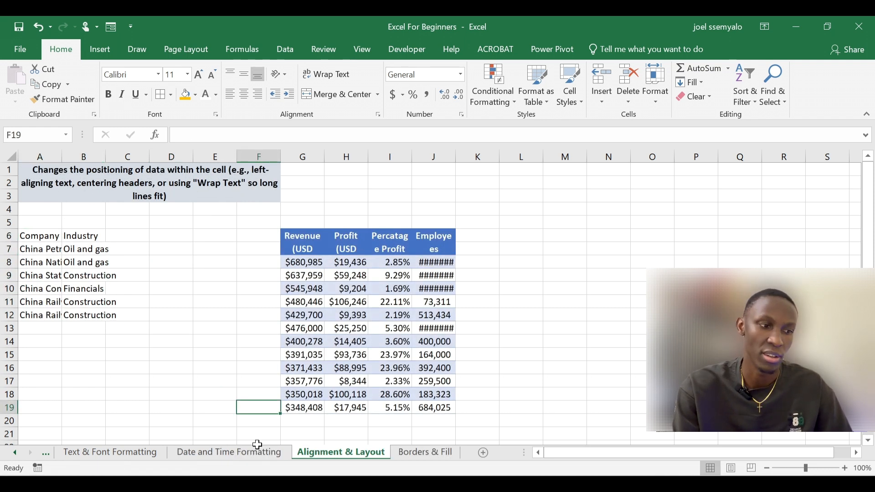
click(259, 455)
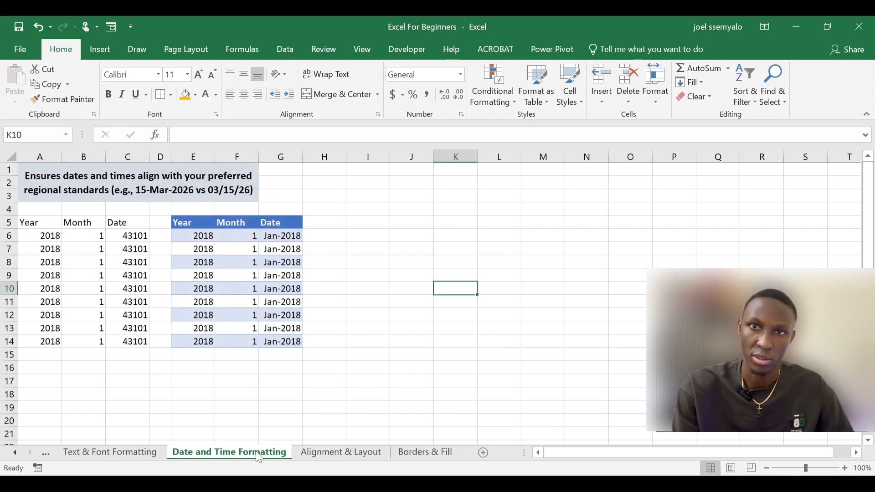
click(124, 452)
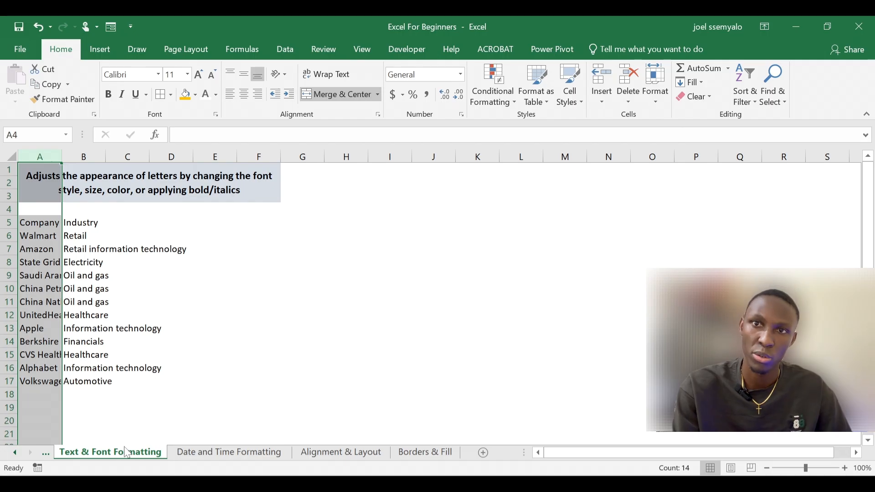
click(125, 420)
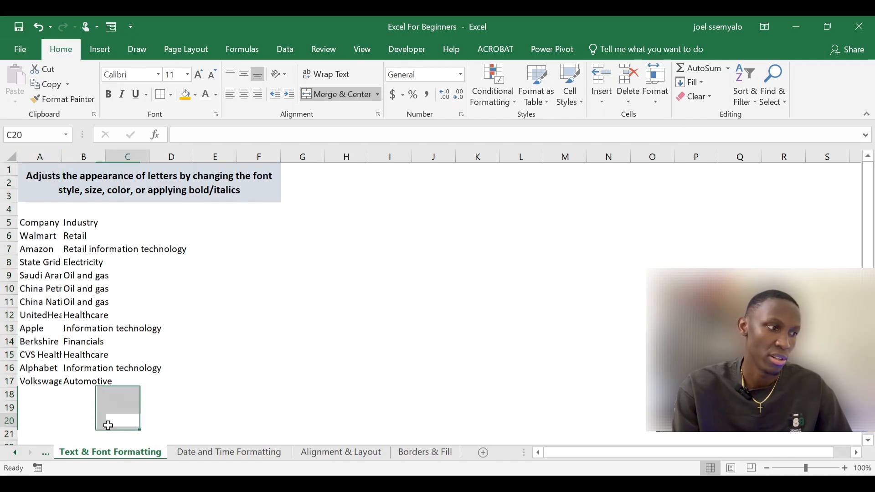
click(46, 453)
click(45, 452)
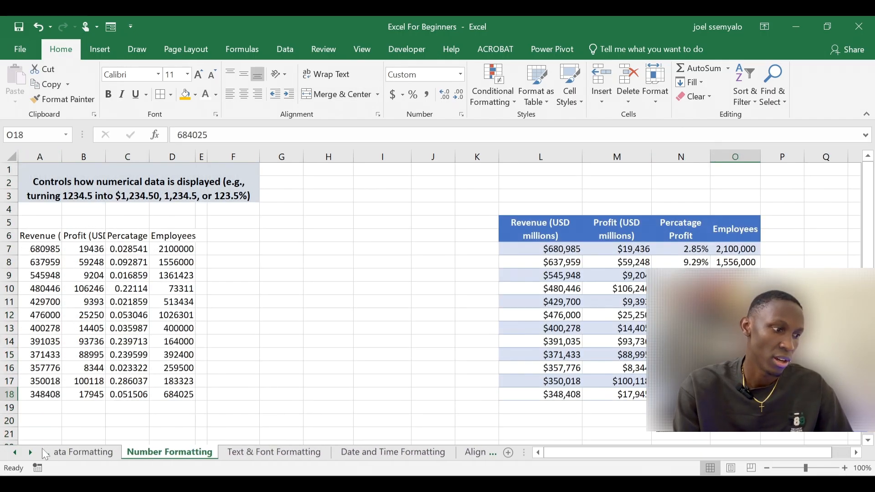
click(69, 453)
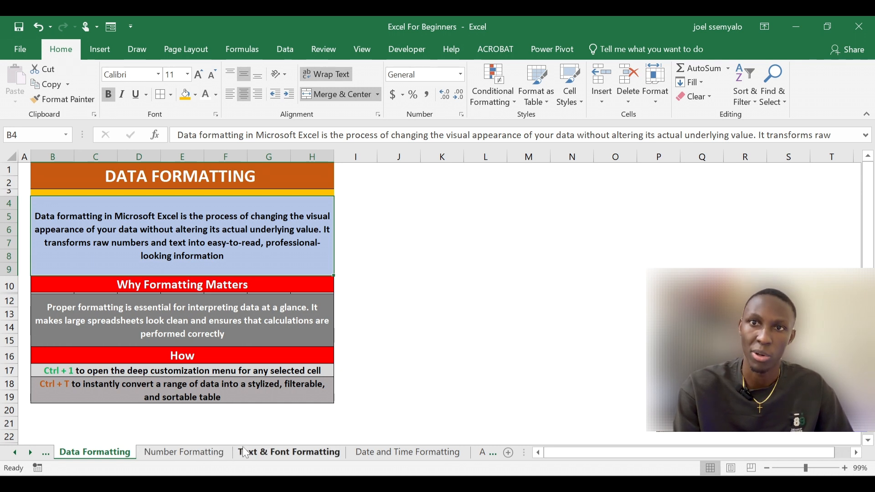
Step: Go to the Number Formatting sheet and compare the raw data in A6:D18 with the formatted table starting at L5
click(199, 453)
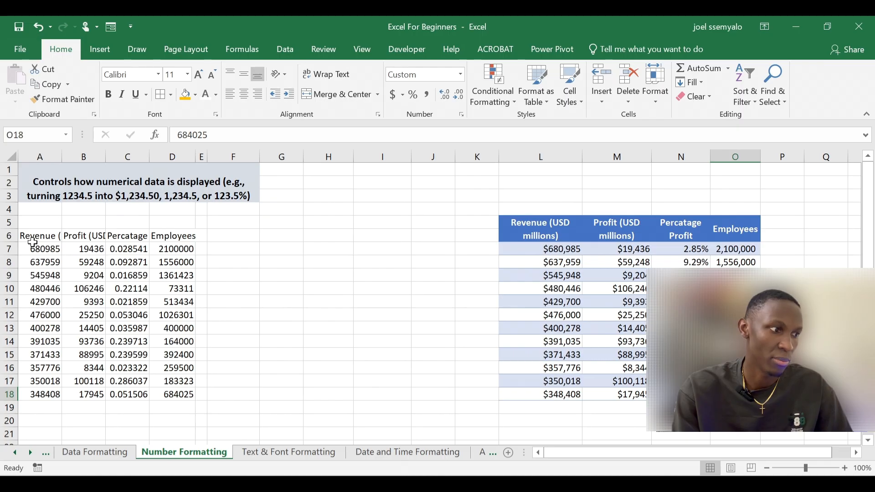
drag(33, 237, 153, 394)
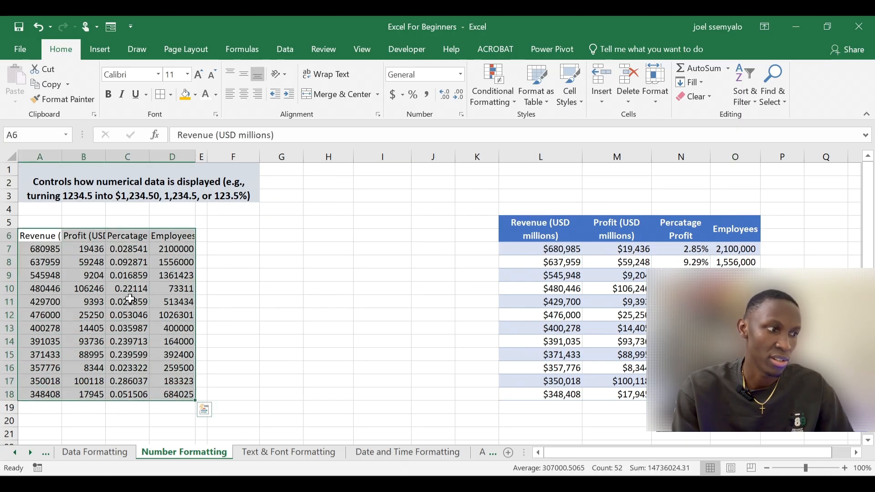
click(131, 324)
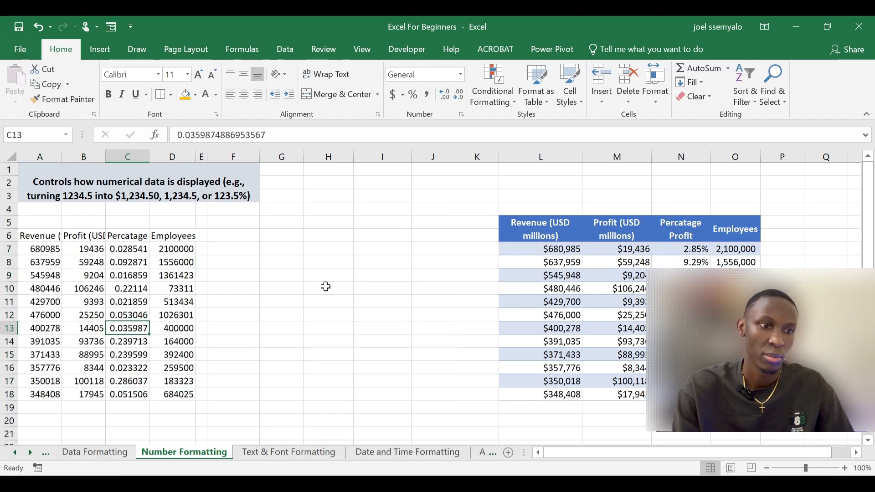
drag(517, 225, 736, 394)
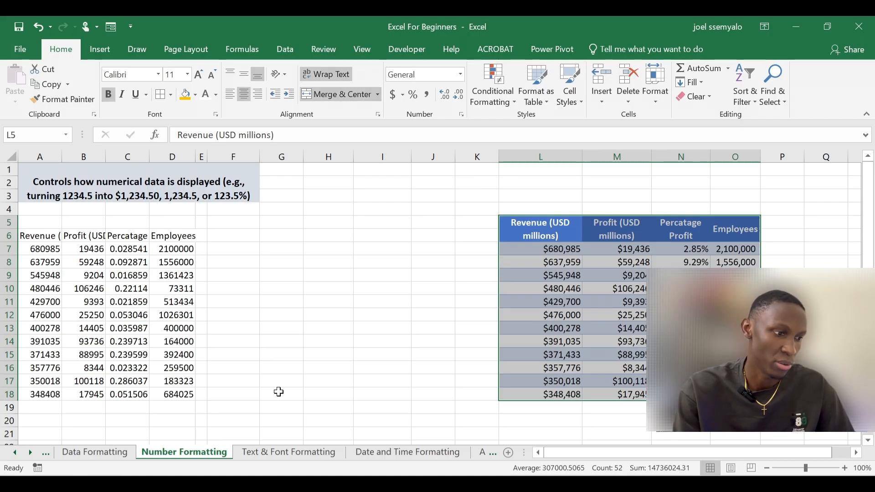
click(200, 442)
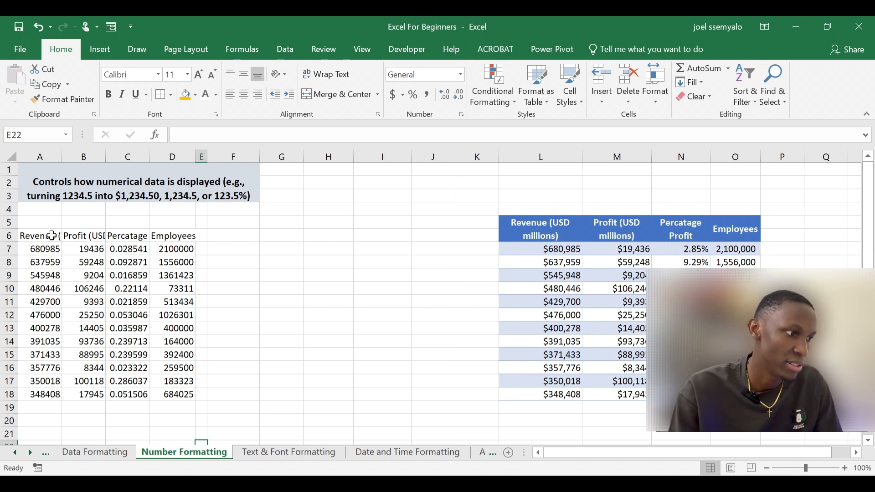
Step: Examine the raw data range A6:D18 and its Revenue, Profit, Percatage Profit and Employees headers
drag(55, 236, 190, 395)
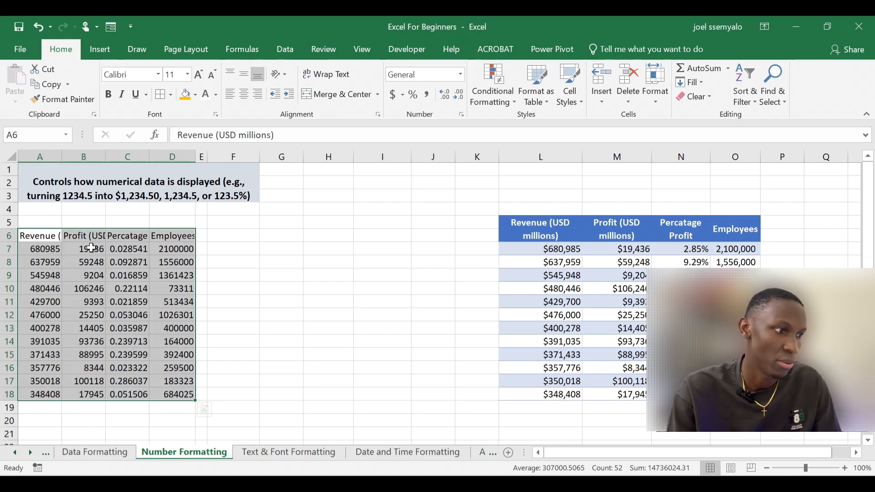
click(66, 278)
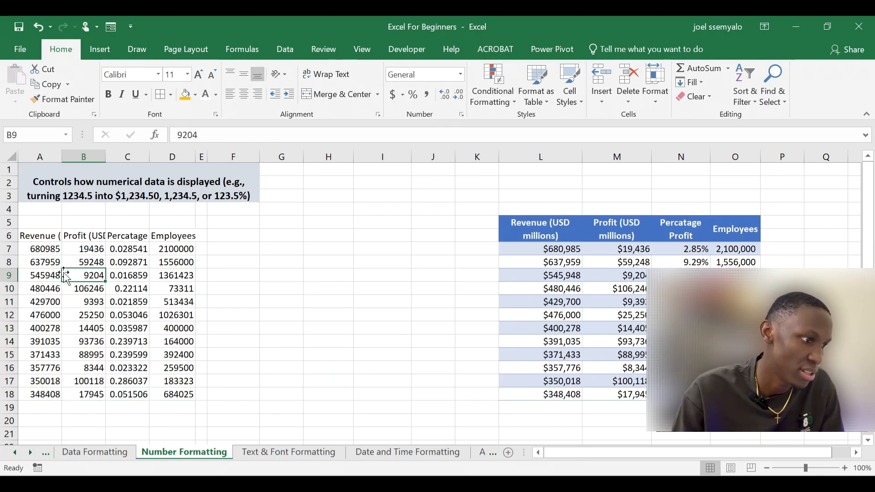
click(40, 236)
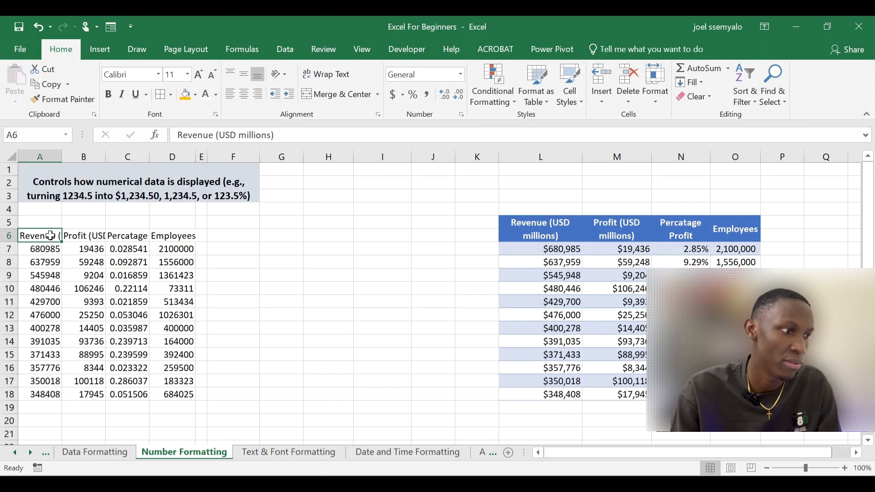
click(82, 236)
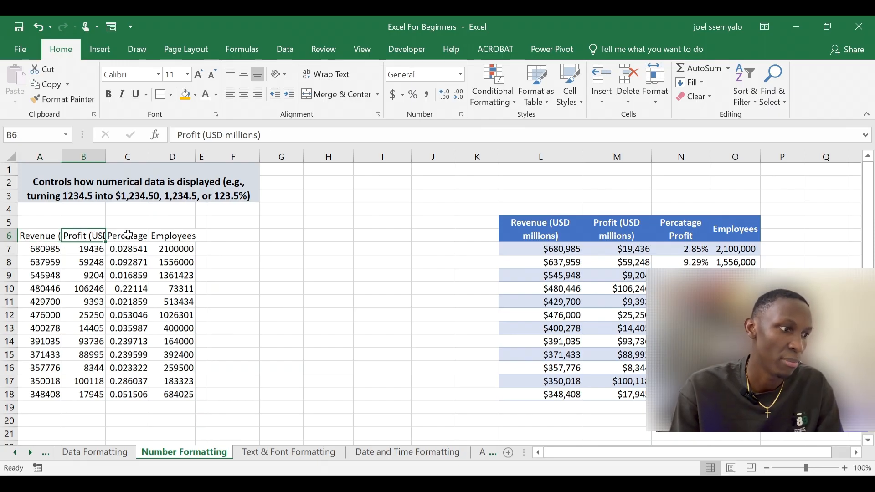
click(128, 234)
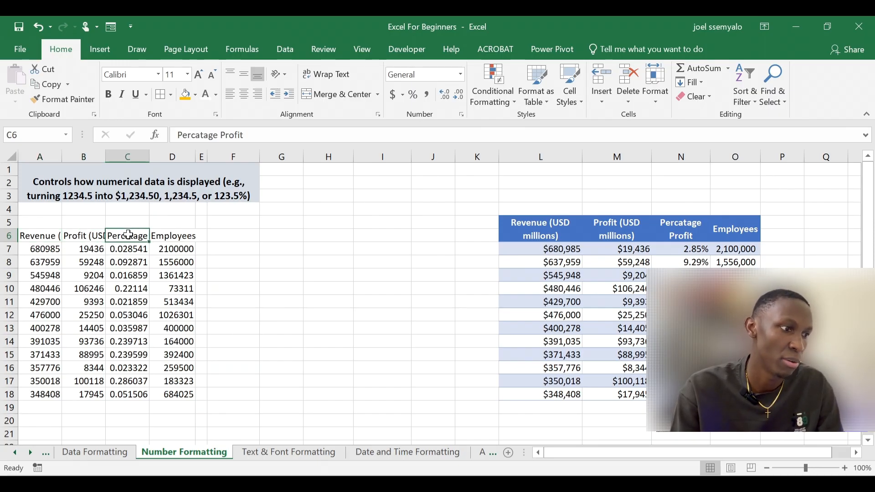
click(163, 236)
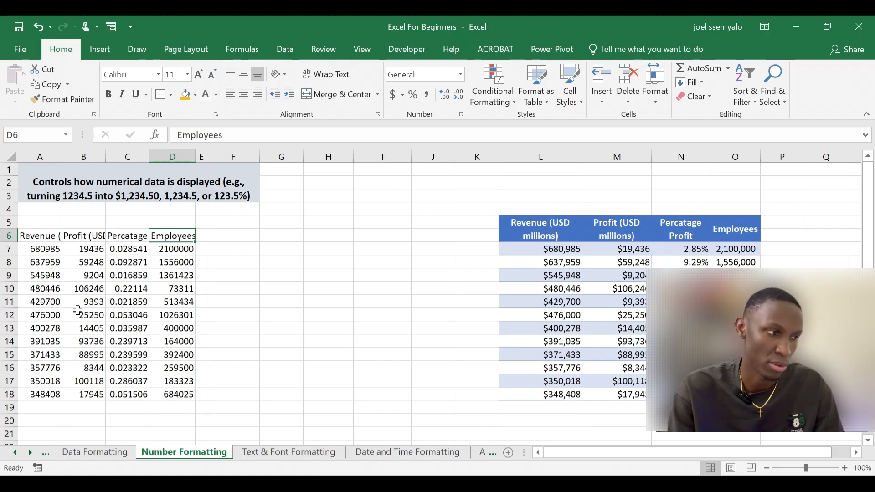
click(44, 239)
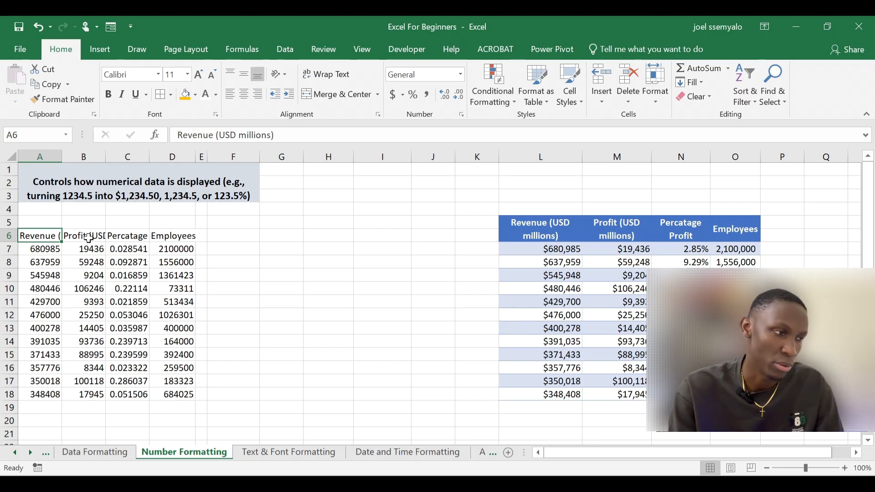
Step: Merge and center the Revenue header over A5:A6 and the Profit header over B5:B6, both with wrapped text
click(44, 222)
drag(44, 226, 48, 234)
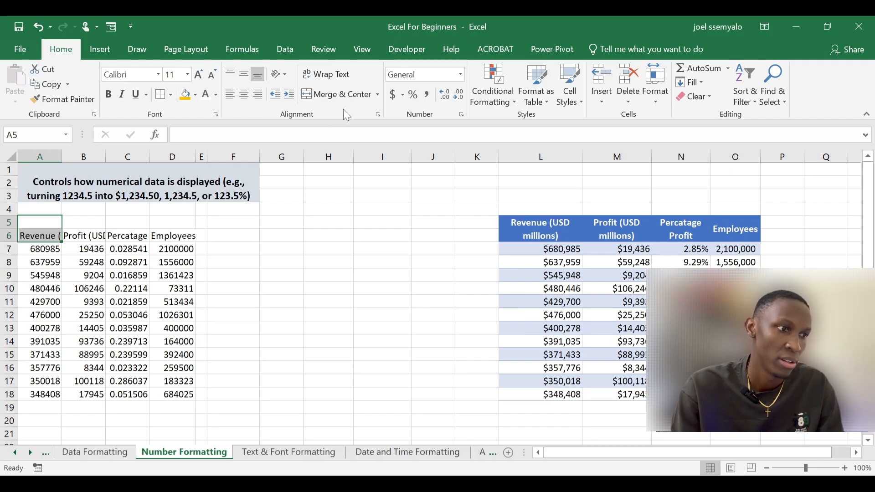
click(333, 95)
click(323, 77)
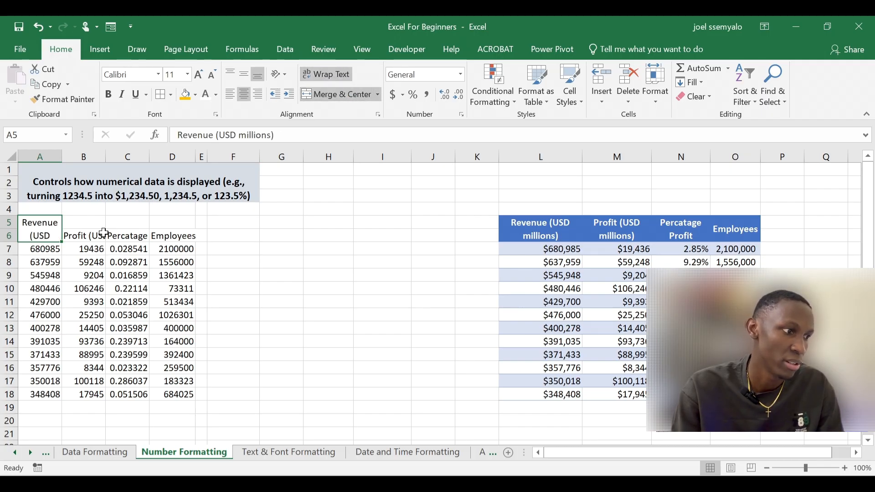
drag(82, 223, 83, 234)
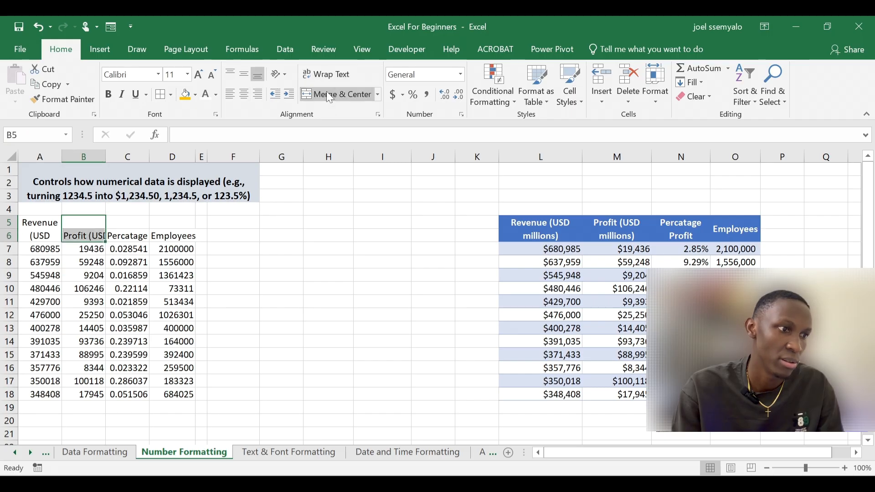
click(329, 95)
click(328, 74)
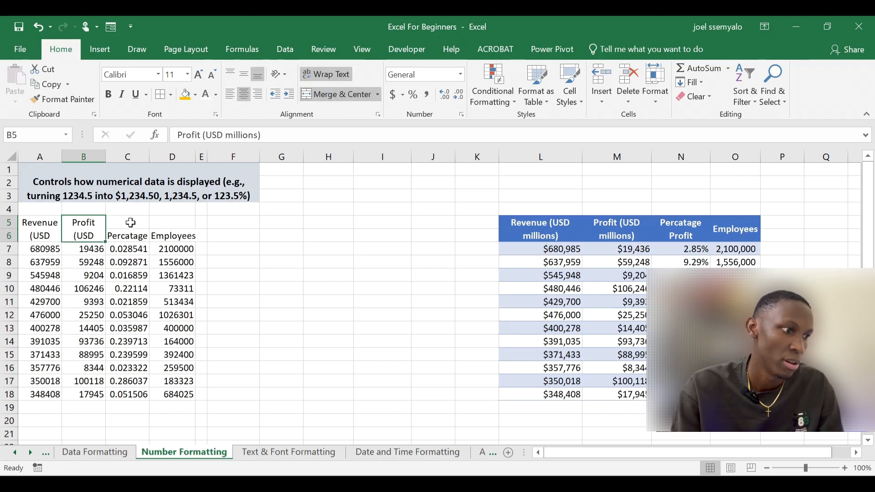
Step: Merge and center the Percatage Profit header over C5:C6 and the Employees header over D5:D6, with wrapped text
drag(131, 222, 129, 235)
click(336, 96)
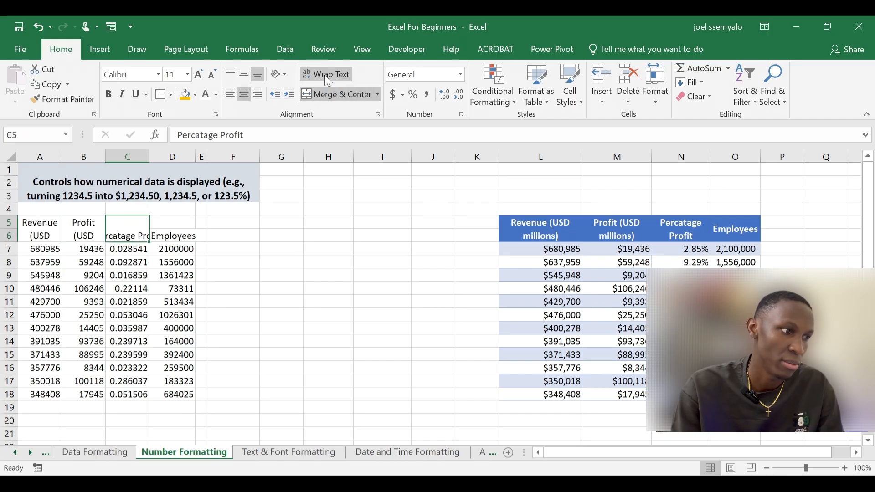
click(324, 76)
drag(177, 225, 176, 236)
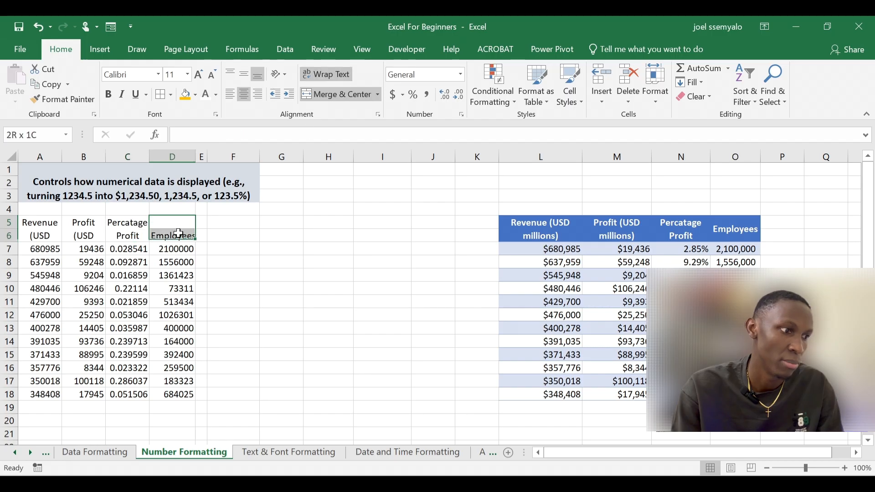
click(330, 75)
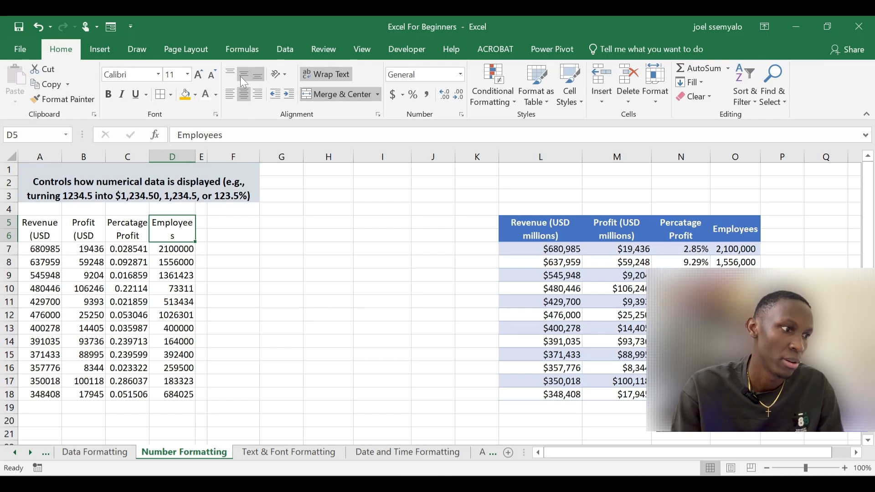
Step: Widen the Revenue, Profit, Percatage Profit and Employees columns to give their headers more room
drag(195, 158, 158, 161)
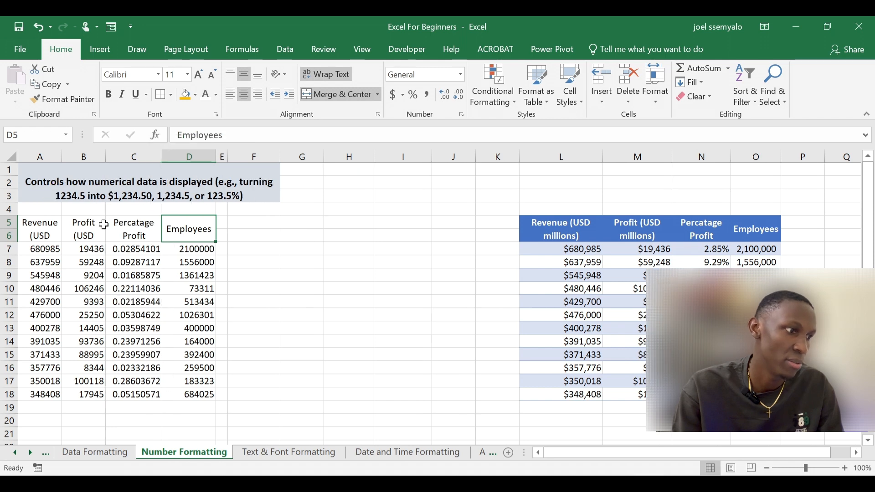
double_click(105, 156)
drag(62, 156, 74, 160)
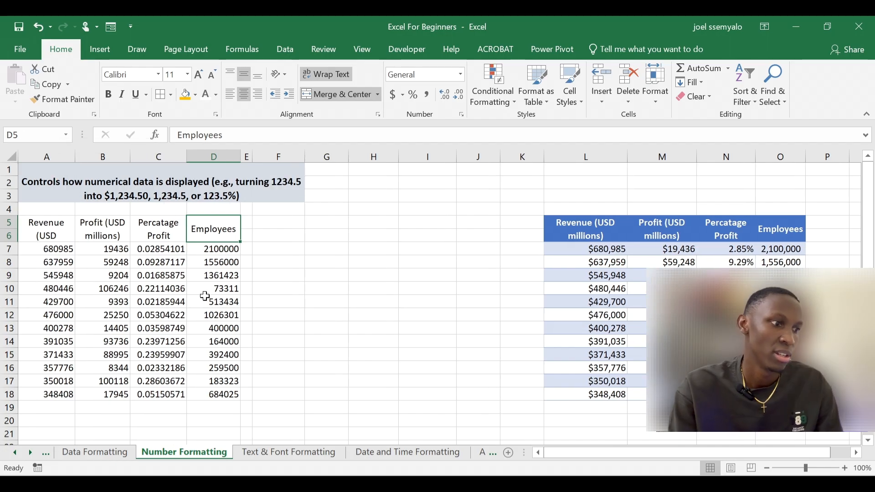
Step: AutoFit the column widths for the data range A5:D18
drag(59, 228, 214, 394)
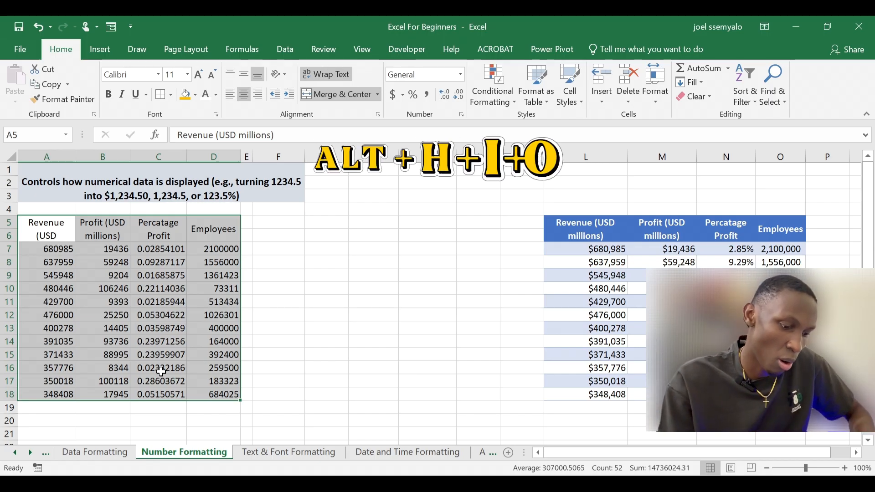
key(alt+h)
key(o)
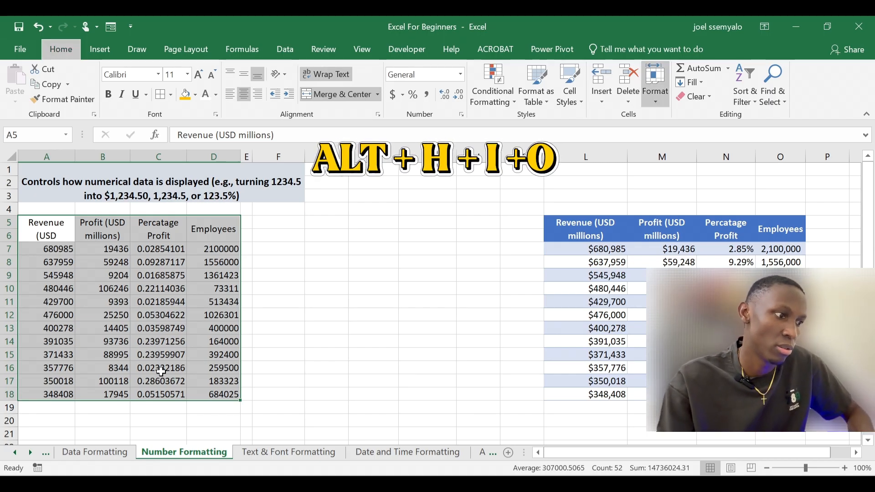
key(i)
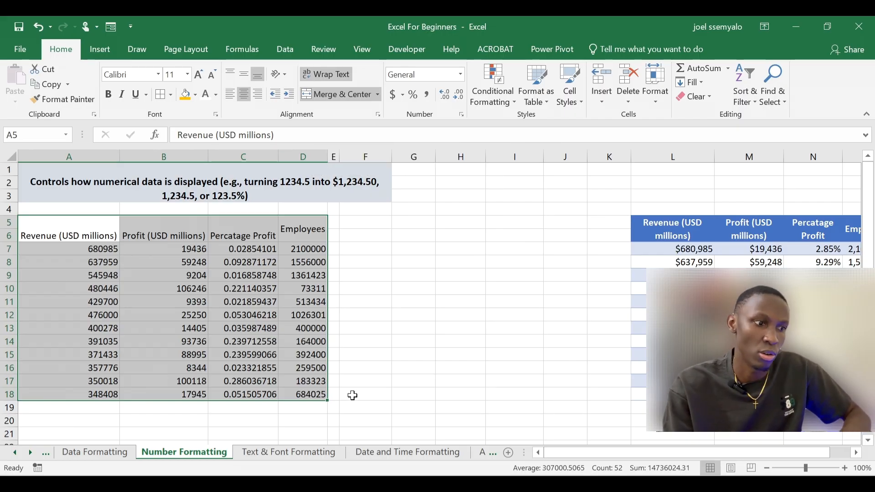
click(472, 356)
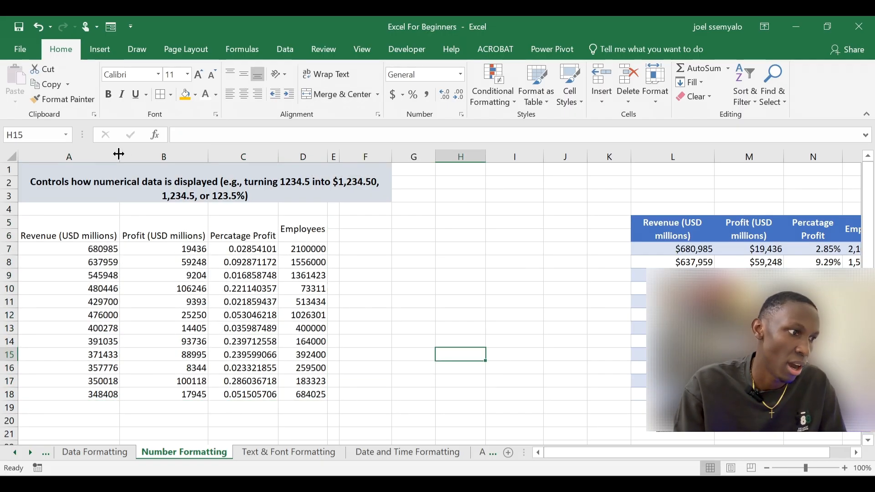
Step: Resize columns A to D by hand so the Revenue, Profit and Percatage Profit headers wrap onto two lines
drag(120, 154, 89, 154)
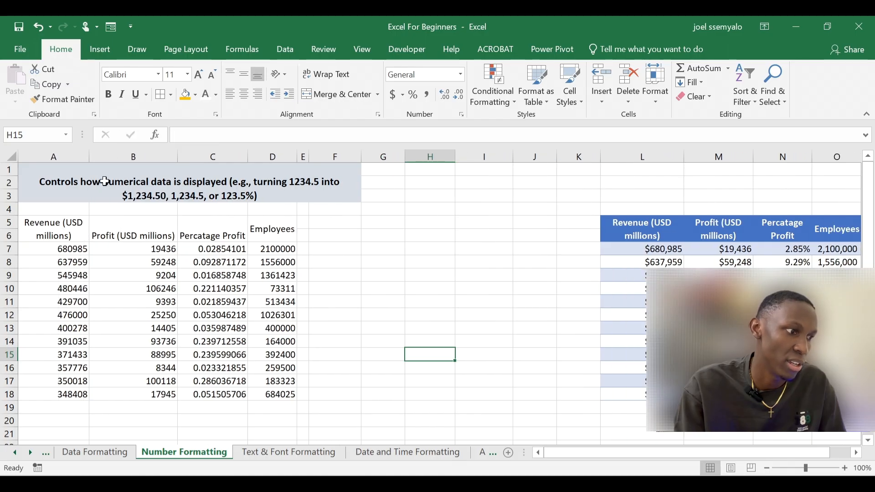
drag(175, 153, 159, 154)
drag(229, 154, 252, 153)
drag(255, 152, 259, 152)
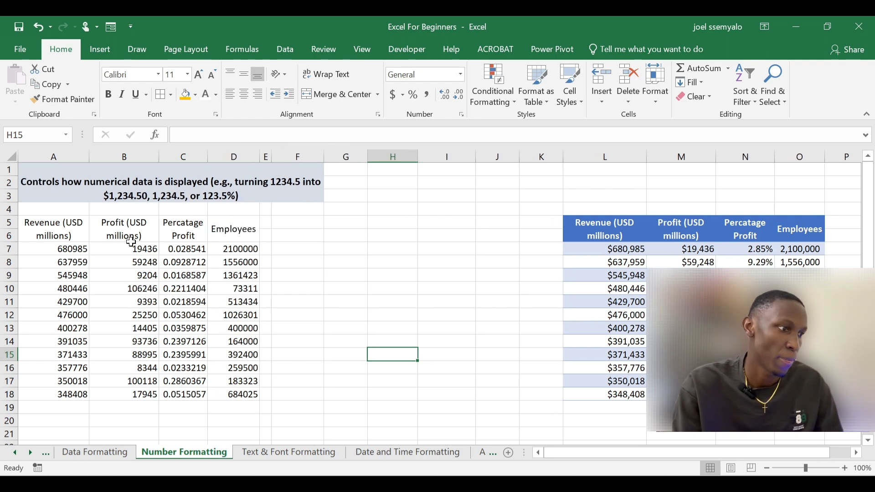
Step: Give the header cells A5:D6 a dark blue fill with bold white text
drag(68, 223, 231, 220)
click(195, 94)
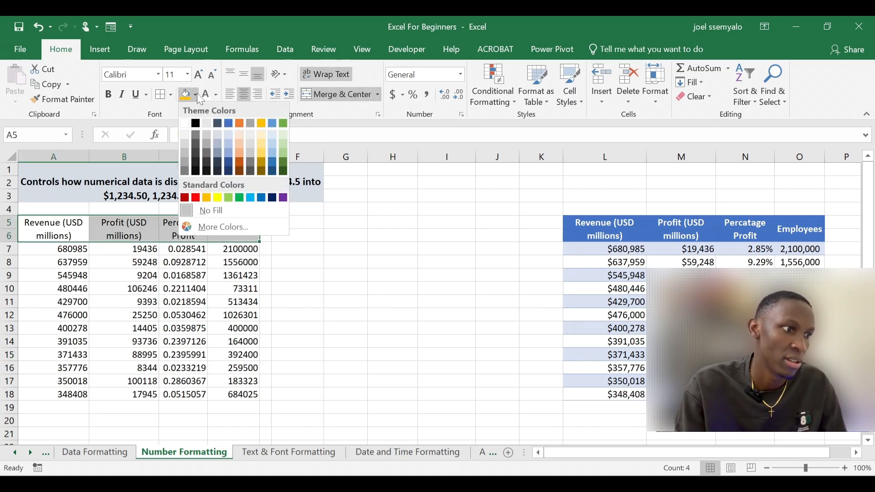
click(228, 171)
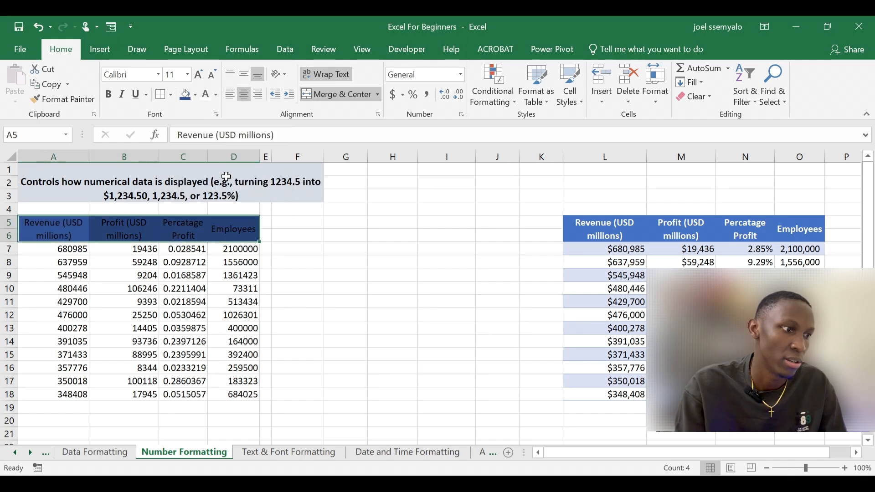
click(206, 101)
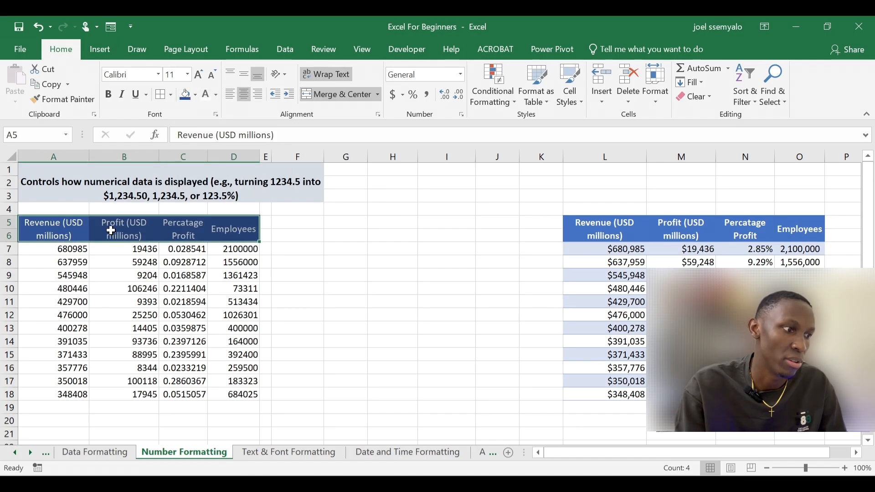
click(110, 94)
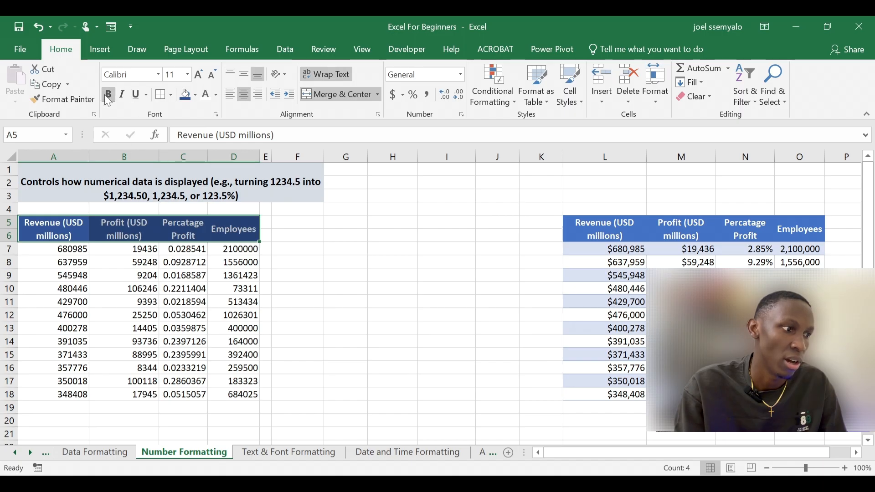
click(280, 234)
Step: Examine the unformatted values in the Revenue, Profit, Percatage Profit and Employees columns
click(72, 250)
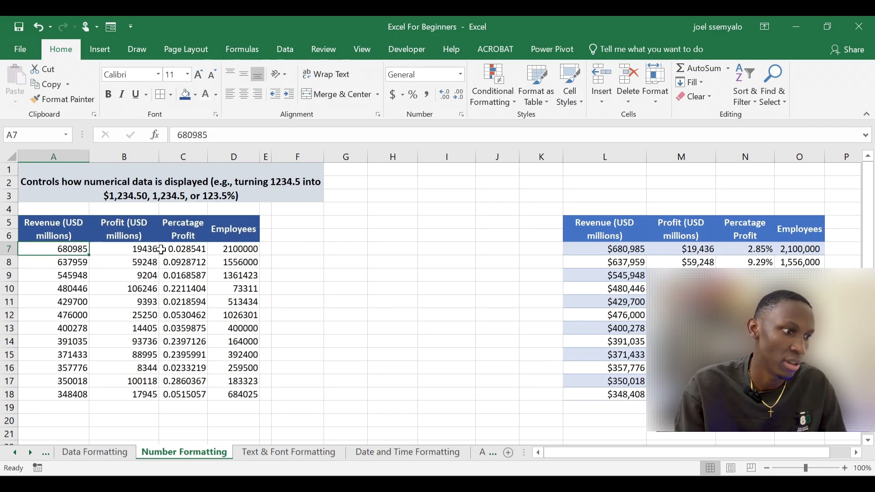
click(162, 250)
click(139, 249)
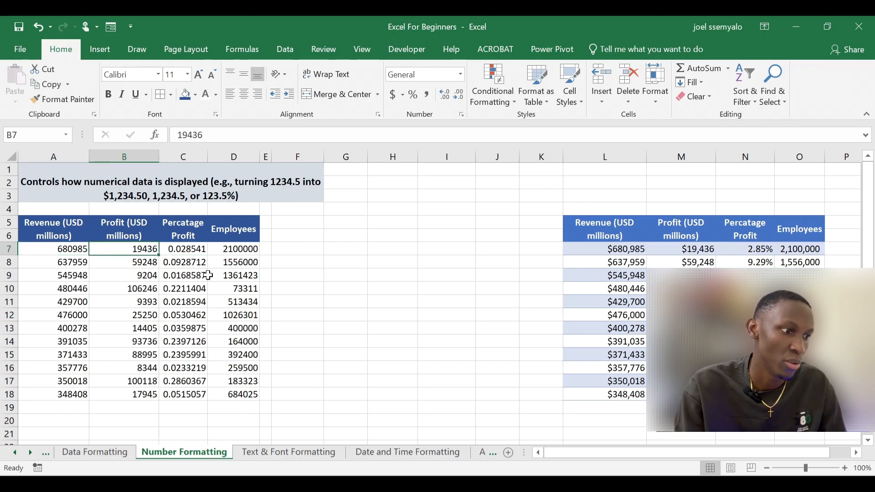
click(186, 248)
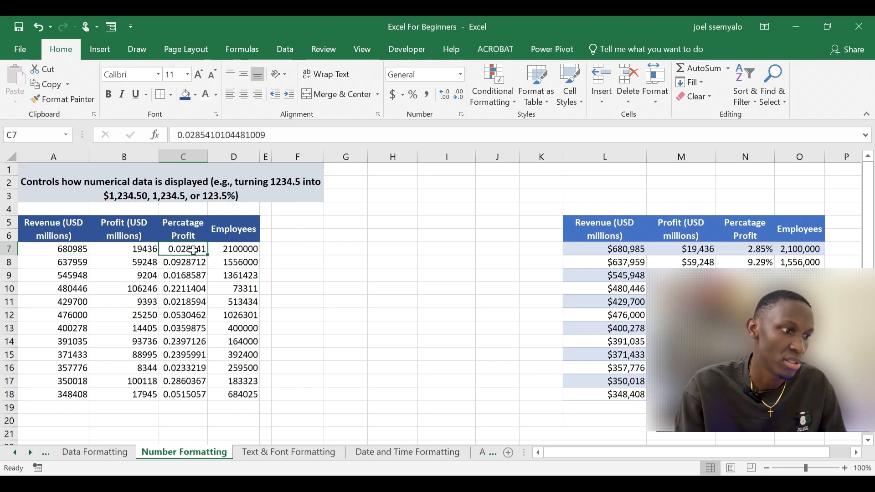
click(225, 250)
click(233, 273)
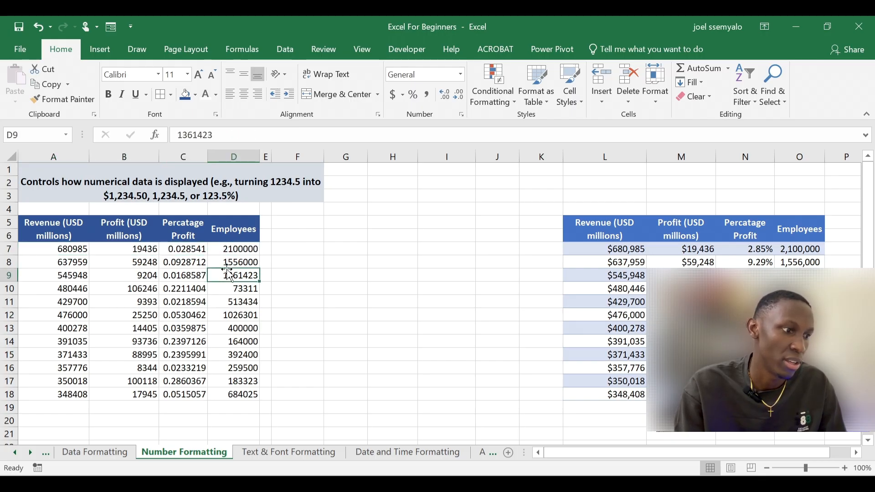
Step: Set the Revenue and Profit values in A7:B18 to the Currency category with 0 decimal places
click(66, 250)
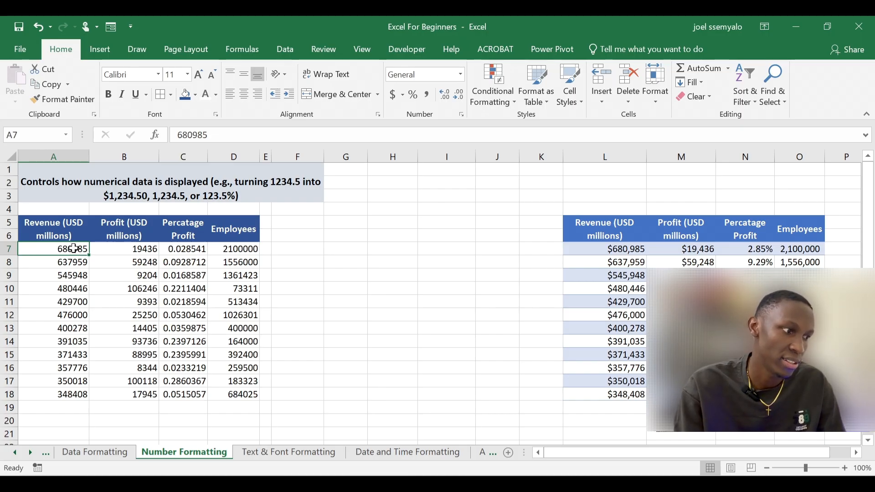
drag(74, 249, 123, 393)
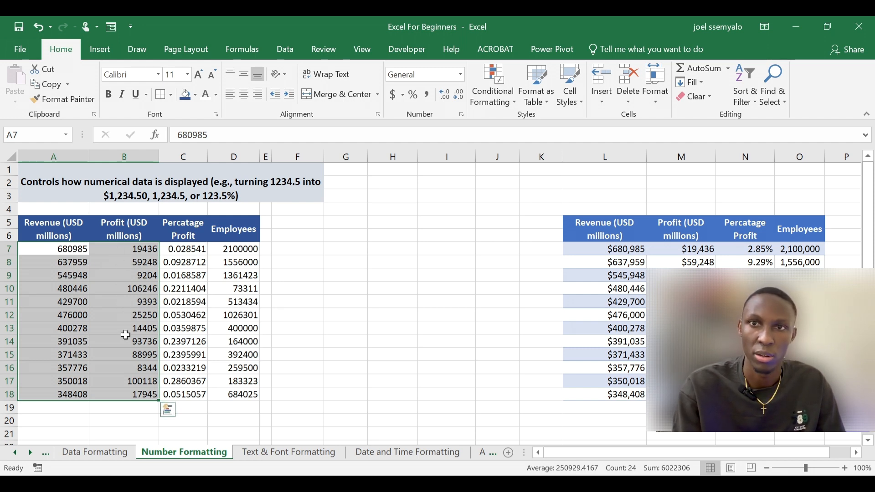
click(52, 247)
drag(51, 247, 135, 391)
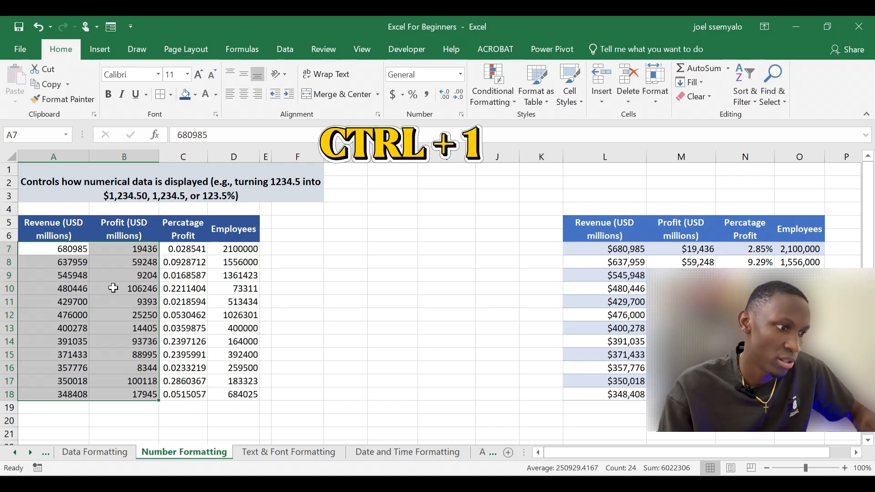
key(ctrl+1)
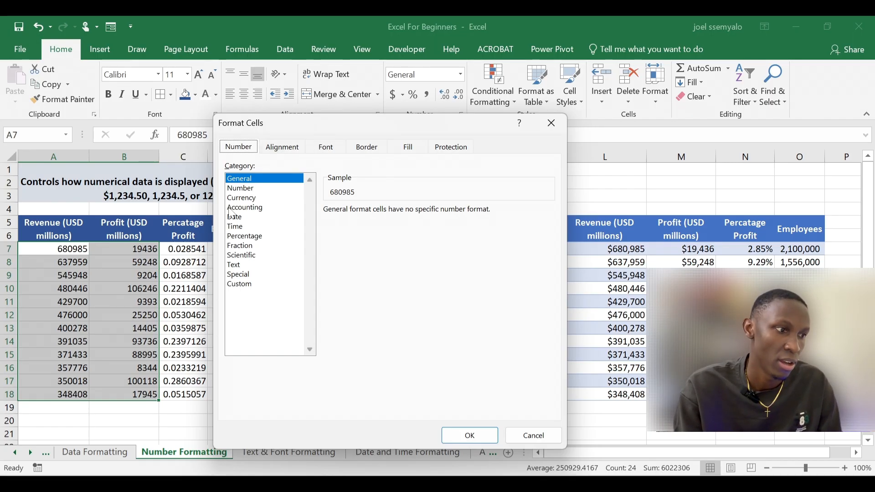
click(246, 198)
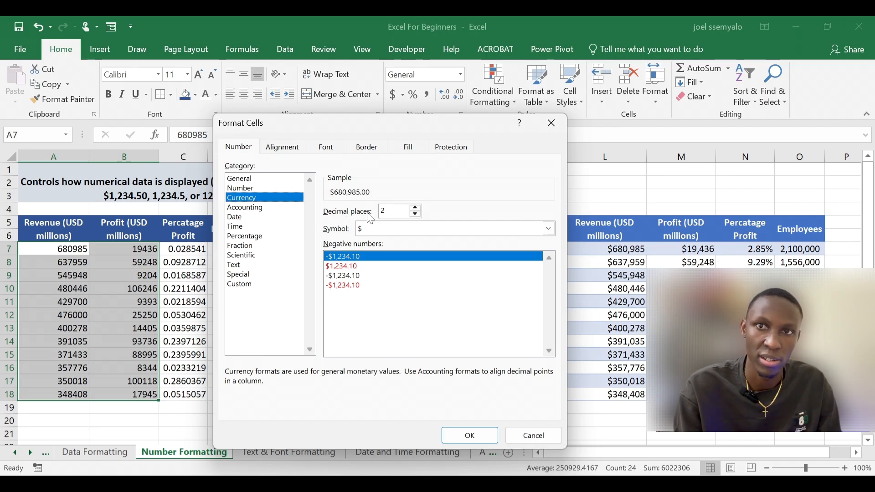
click(415, 215)
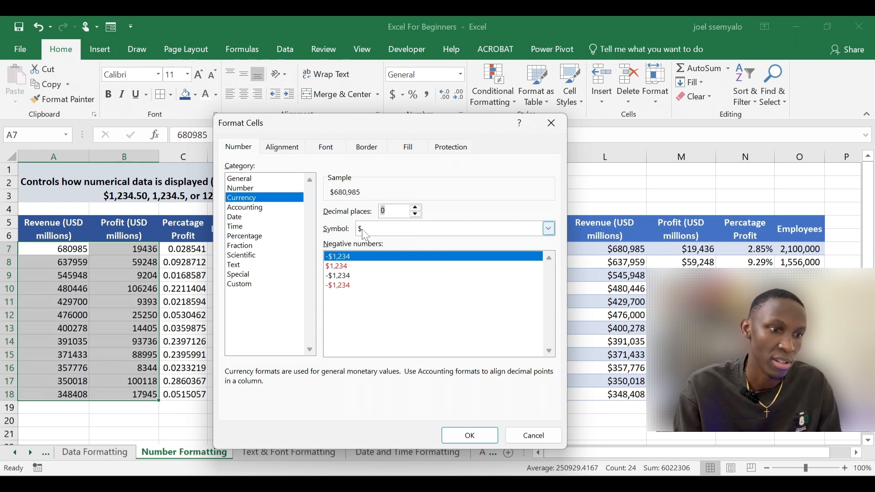
Step: Look through the currency symbols, choose $ and apply the format to the Revenue and Profit values
click(551, 230)
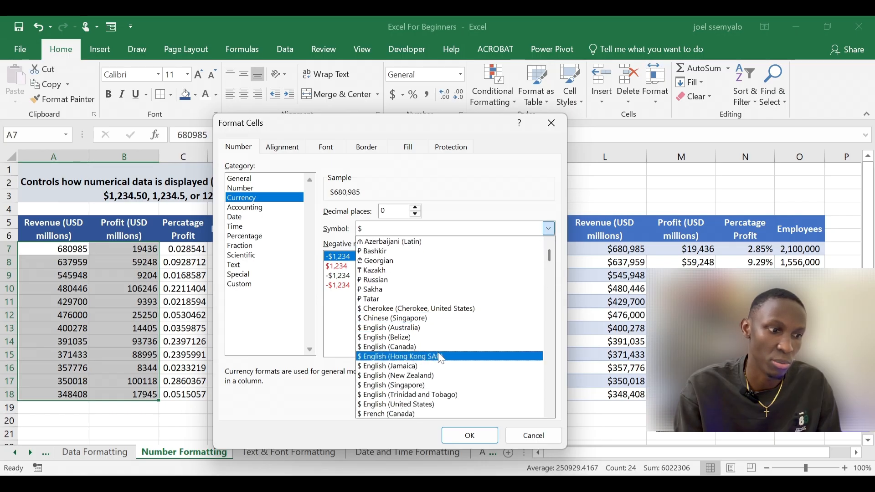
scroll(441, 358, down, 3)
scroll(456, 360, up, 3)
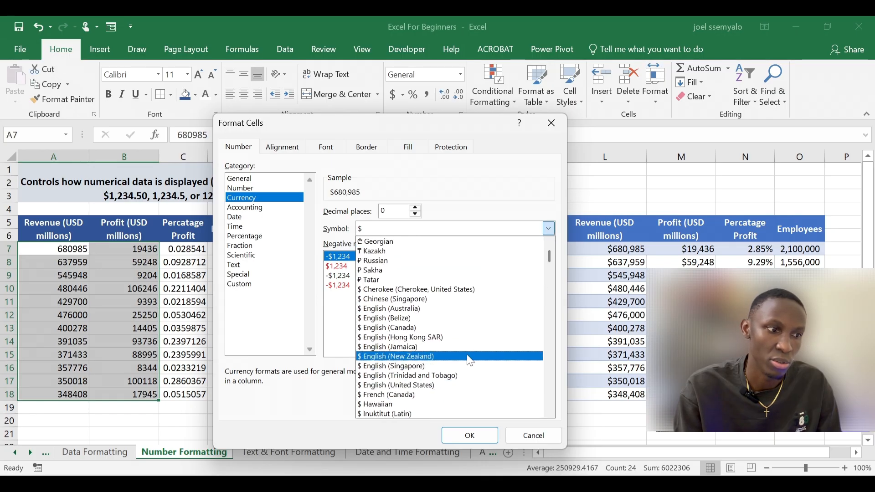
scroll(437, 300, up, 10)
click(405, 240)
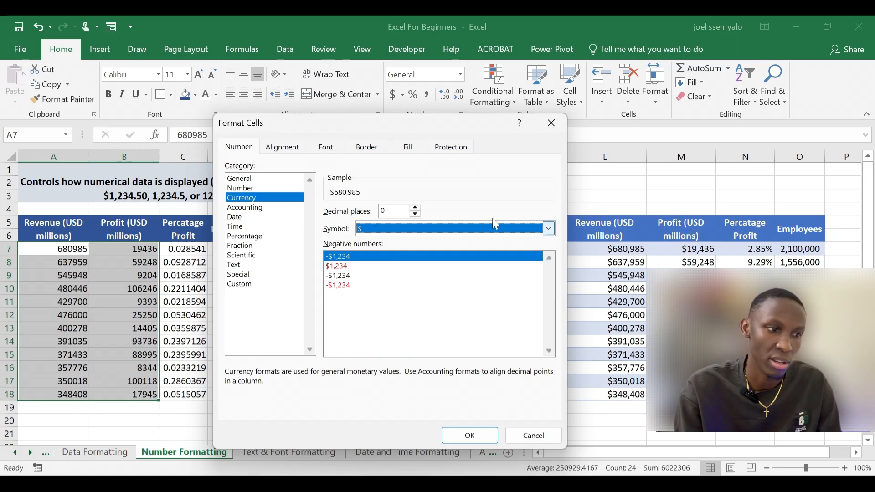
click(415, 214)
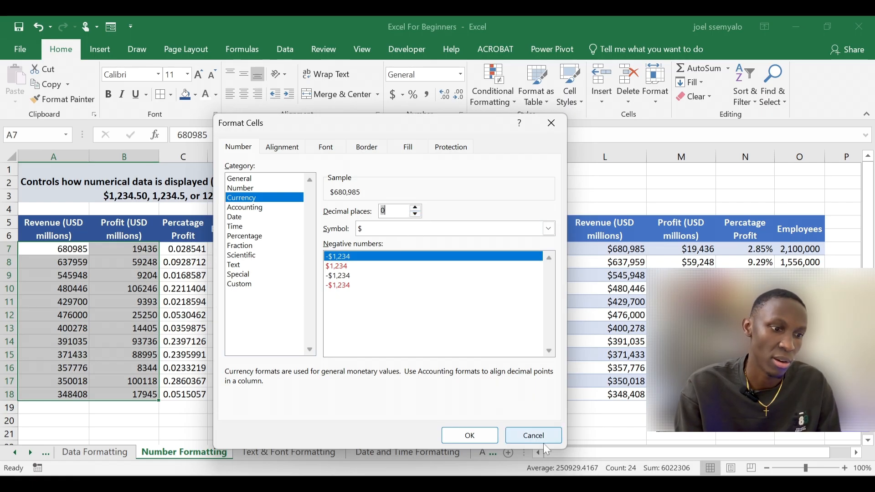
click(470, 435)
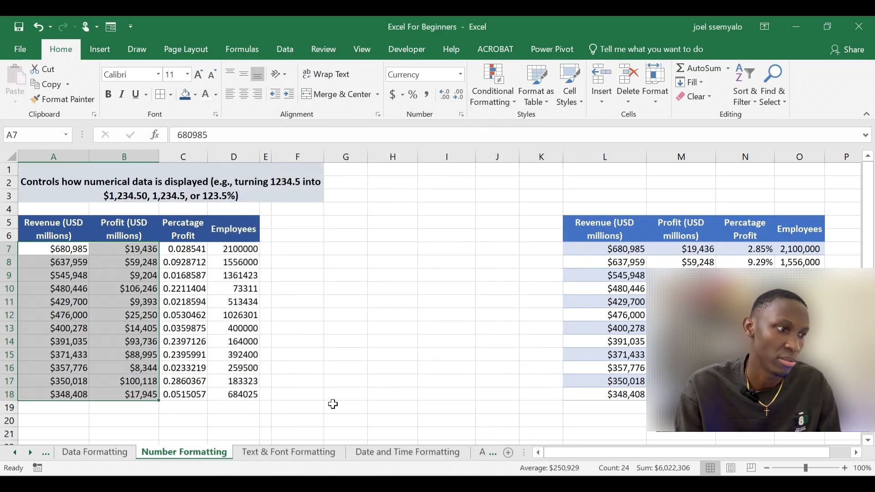
click(311, 260)
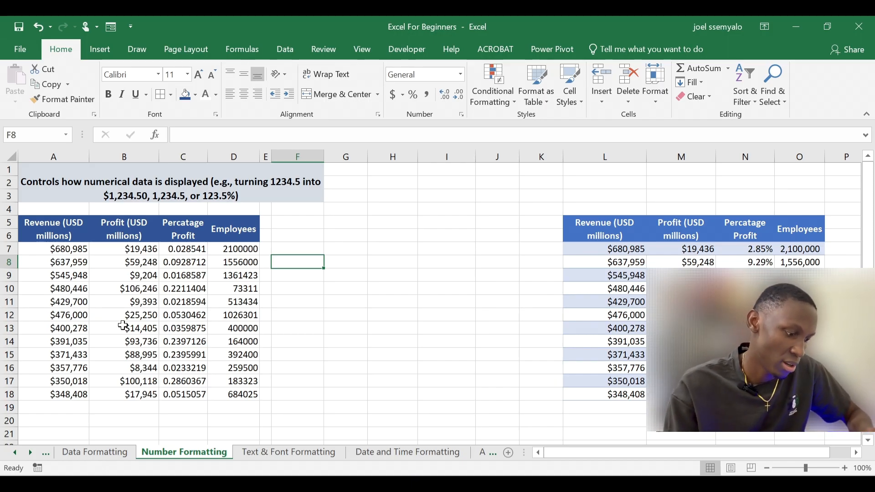
Step: Undo the currency format on the Revenue and Profit values in A7:B18
key(ctrl+z)
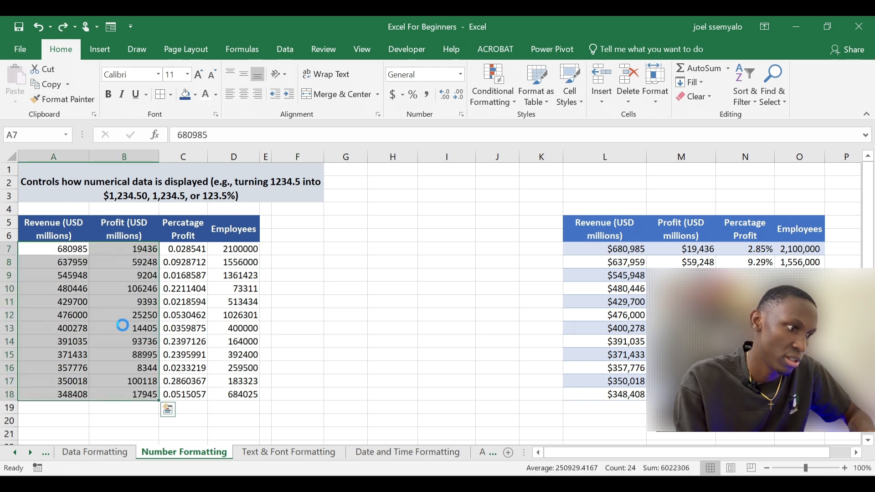
key(ctrl+z)
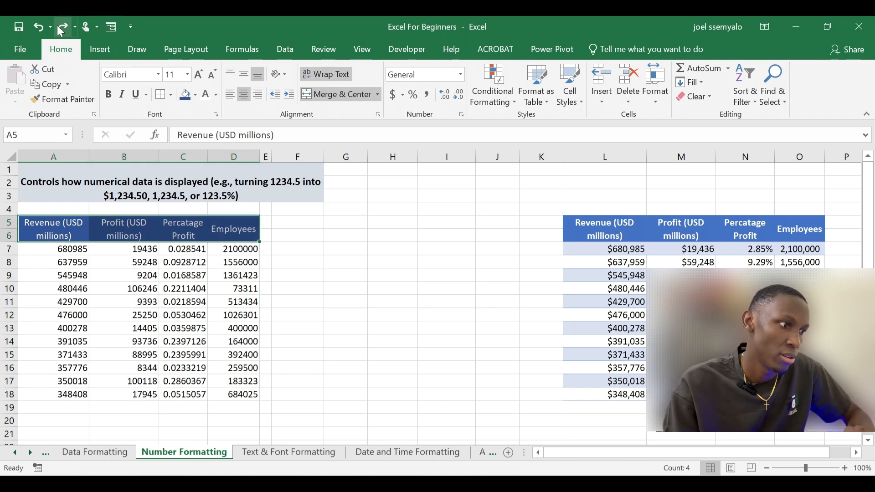
click(342, 248)
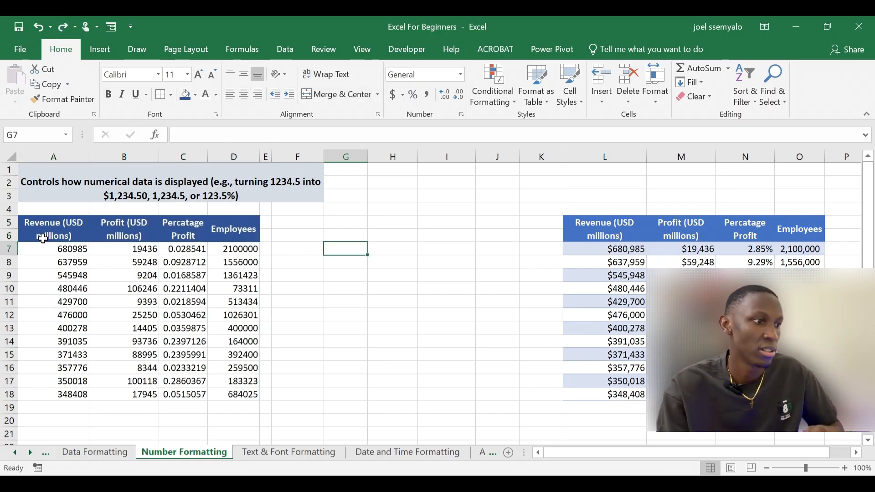
Step: Apply the default $ currency format with two decimal places to the Revenue and Profit values in A7:B18
drag(61, 245, 132, 389)
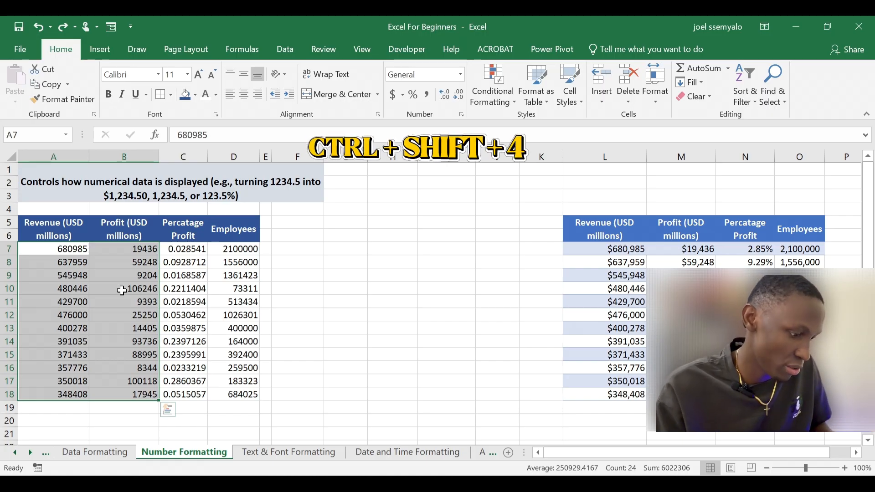
key(ctrl+shift+4)
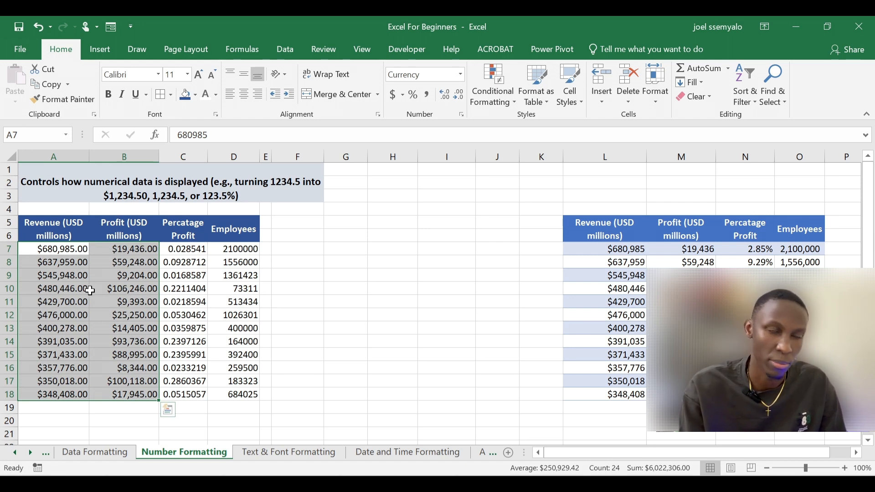
click(79, 262)
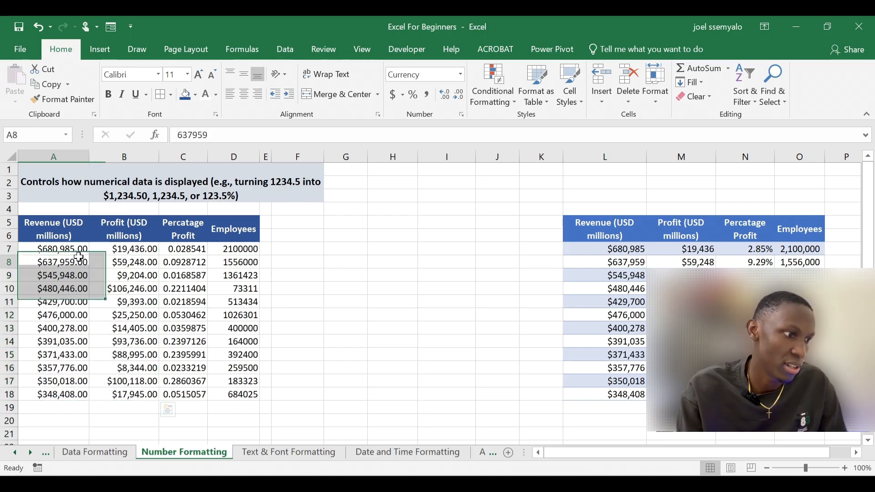
click(83, 246)
drag(83, 247, 82, 392)
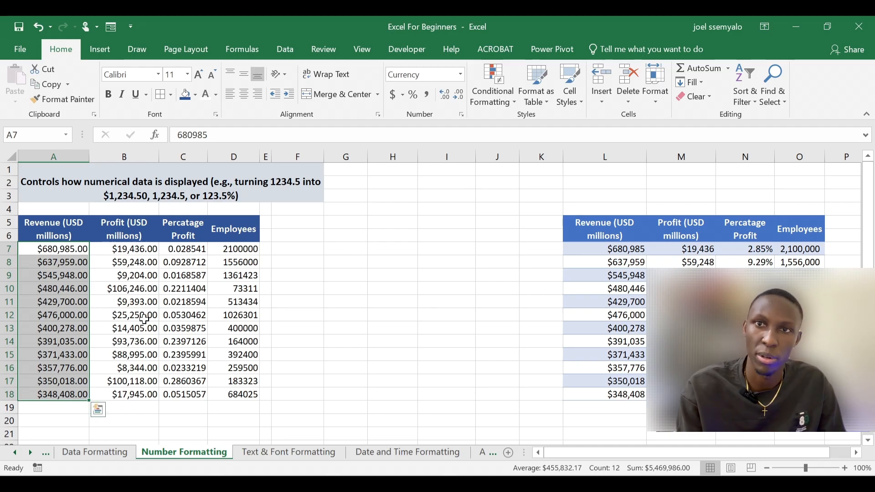
click(70, 255)
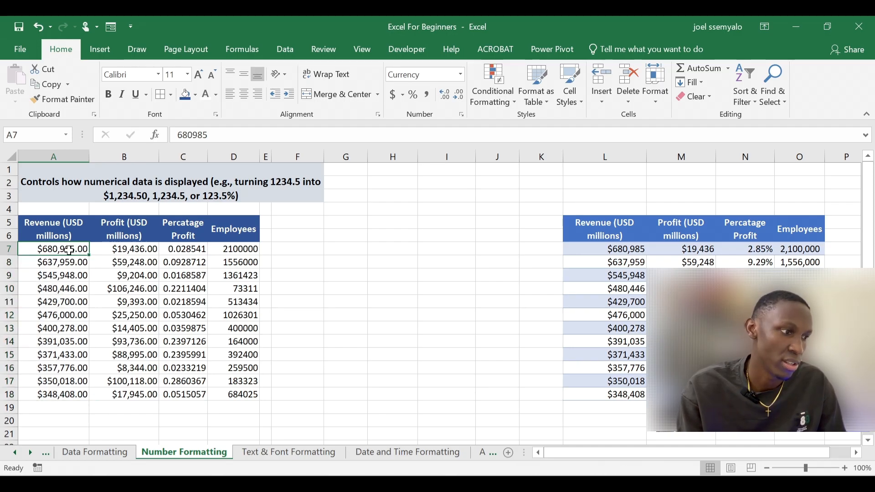
Step: Reduce the currency format of A7:B18 to 0 decimal places
drag(70, 251, 154, 388)
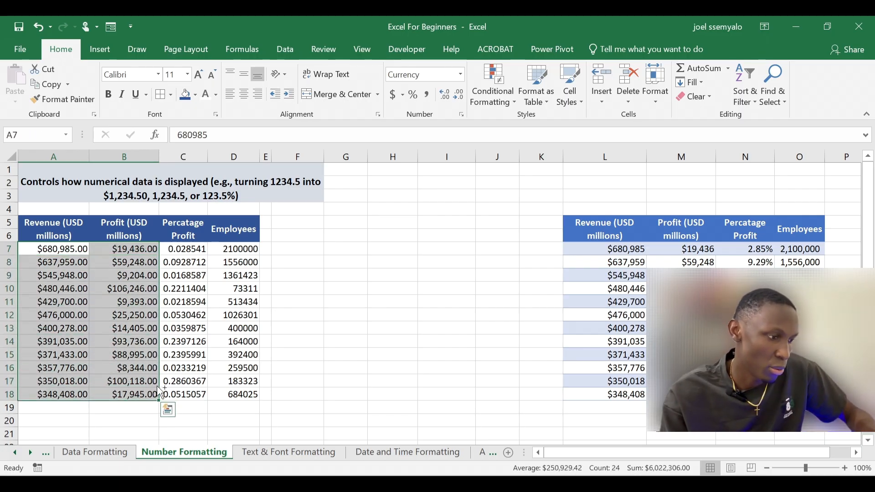
right_click(158, 387)
key(ctrl+1)
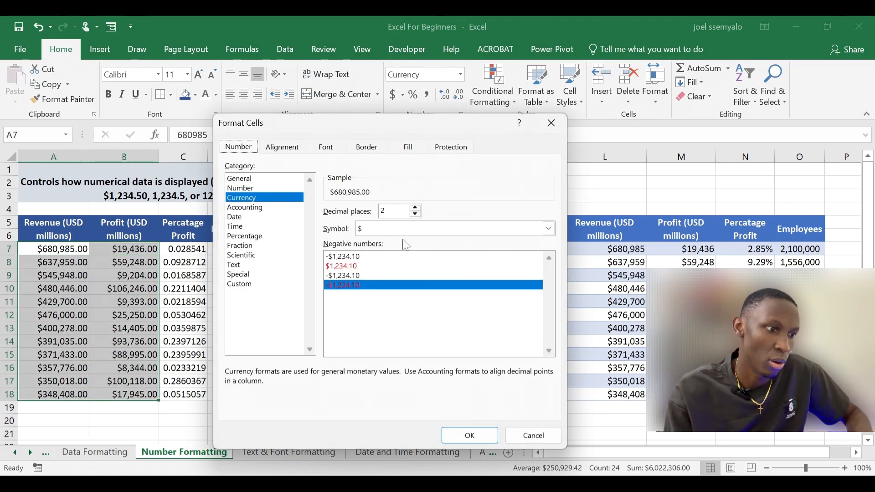
click(416, 215)
click(416, 214)
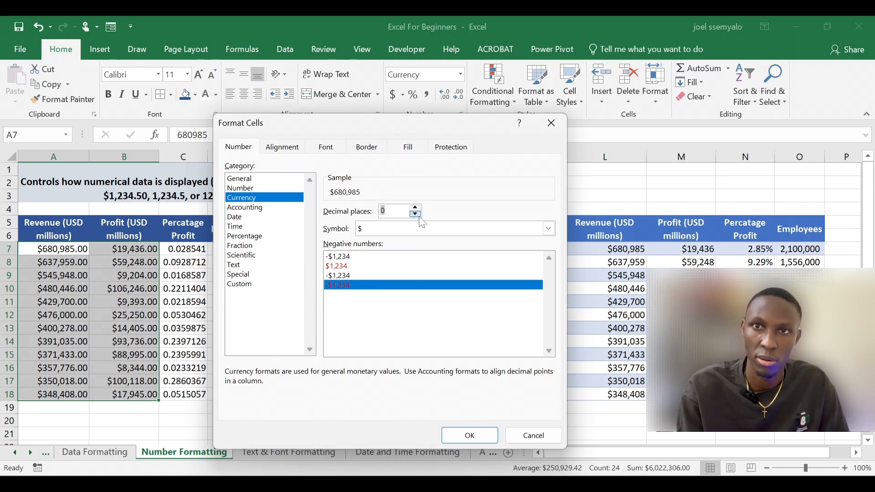
click(462, 441)
click(78, 276)
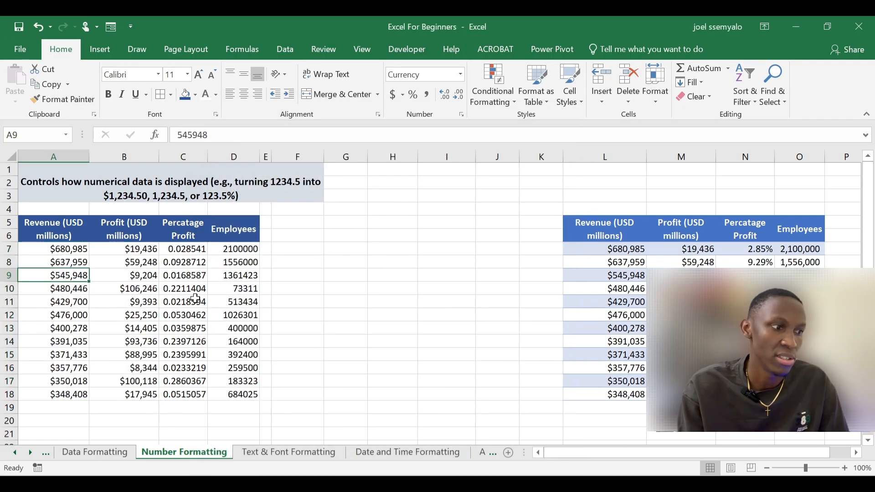
Step: Examine the full decimal values behind the first cells of the Percatage Profit column
click(181, 250)
click(182, 233)
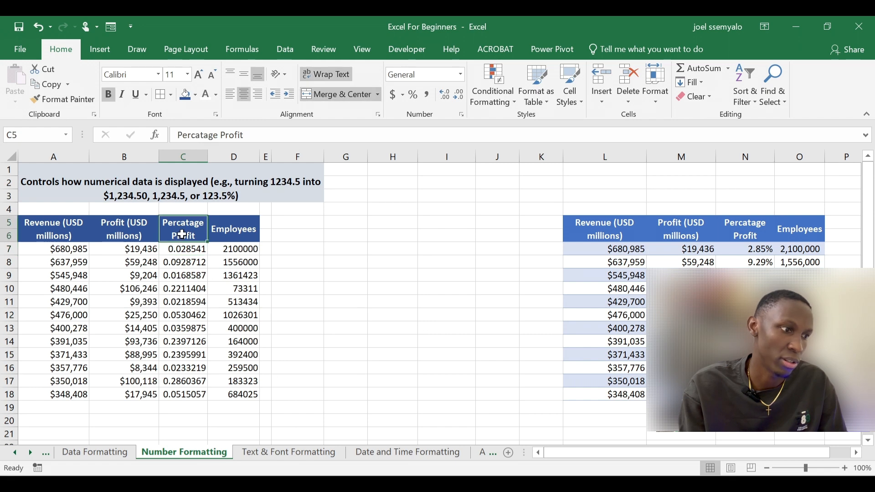
click(187, 249)
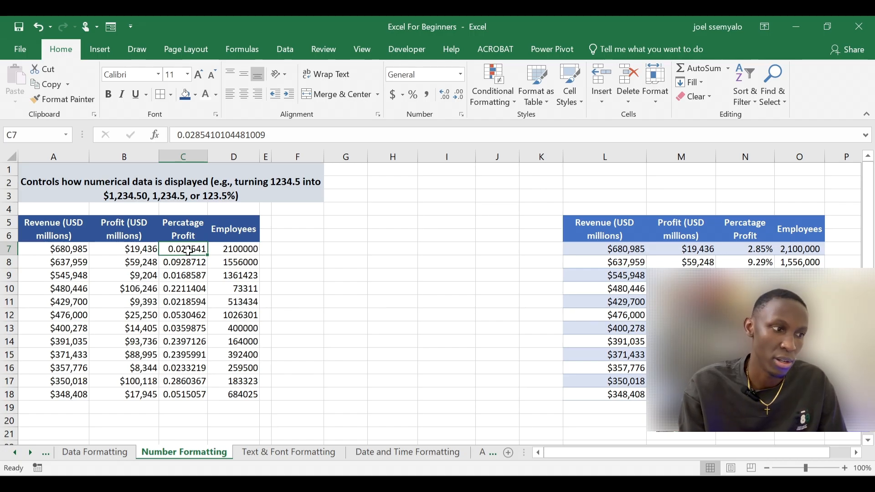
click(186, 269)
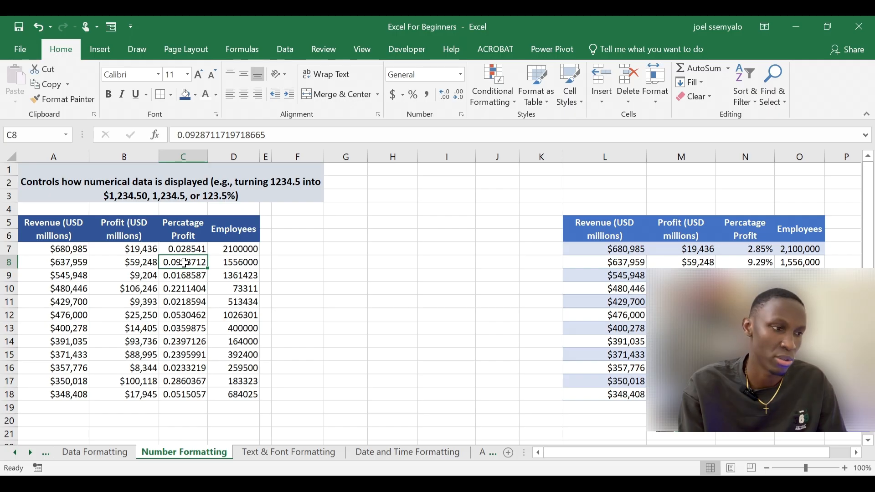
Step: Format the Percatage Profit values in C7:C18 as Percentage with 2 decimal places
drag(184, 248, 200, 390)
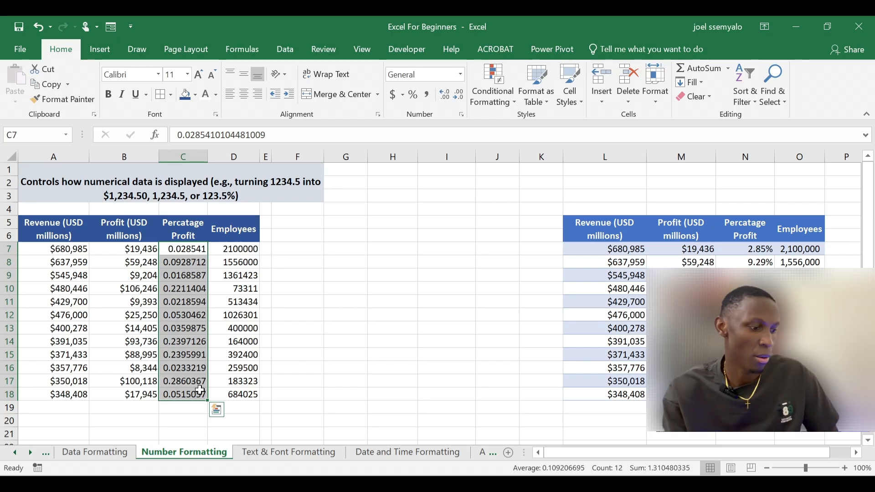
key(ctrl+1)
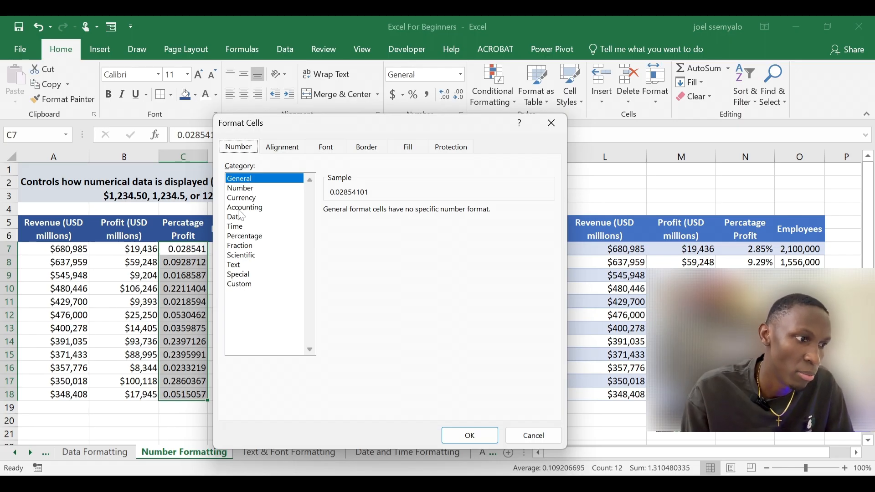
click(244, 236)
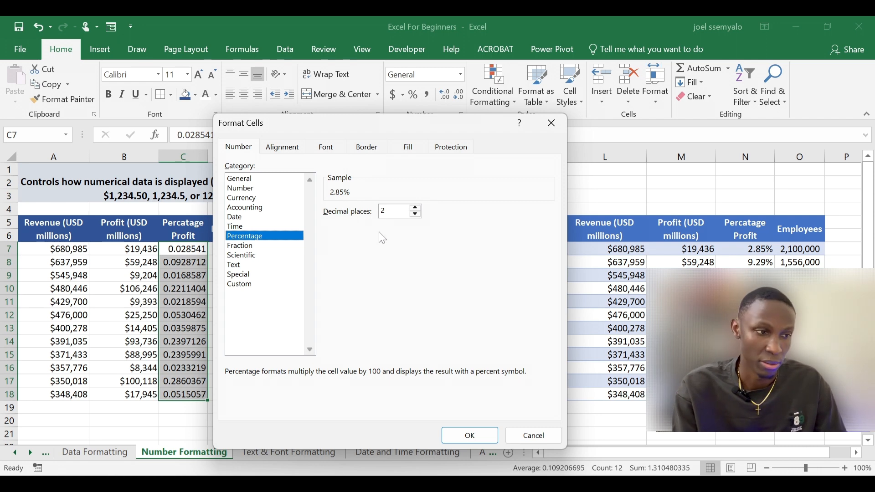
click(468, 434)
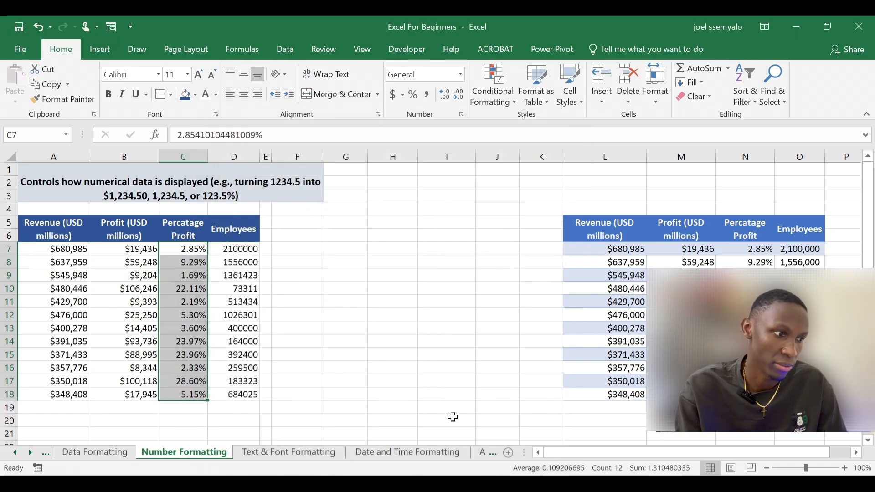
click(224, 259)
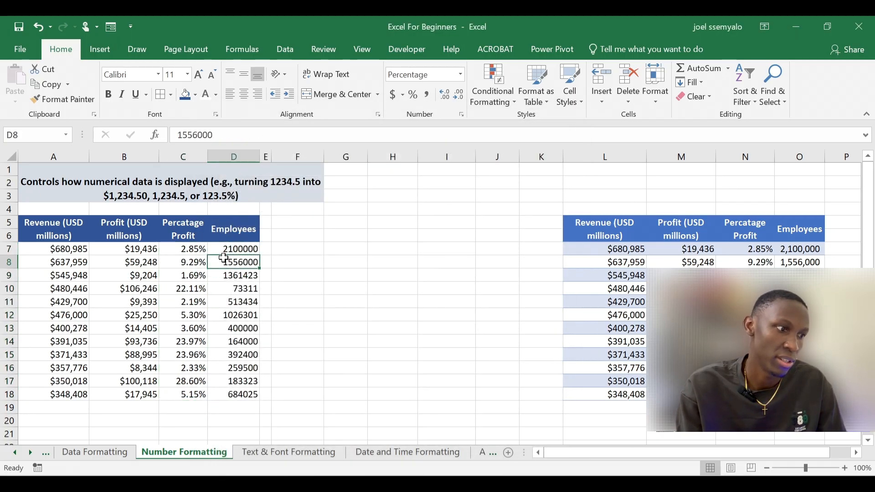
Step: Undo the percentage format on the Percatage Profit values in C7:C18
click(190, 250)
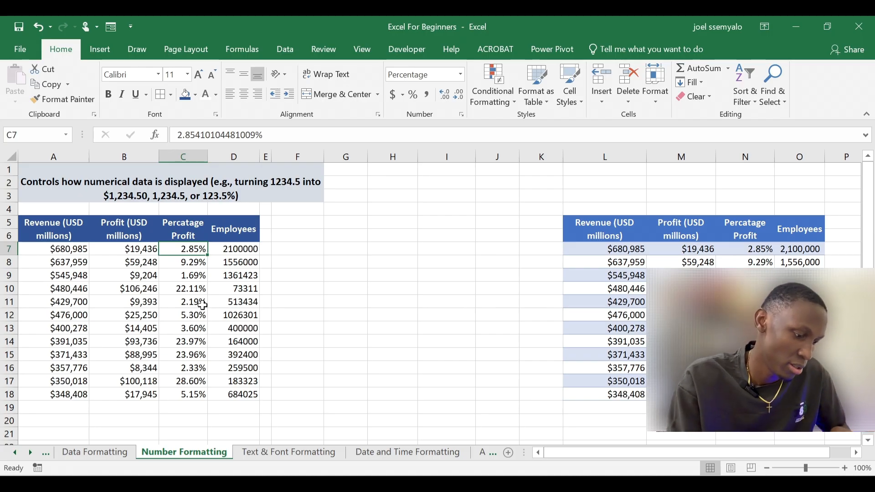
key(ctrl+z)
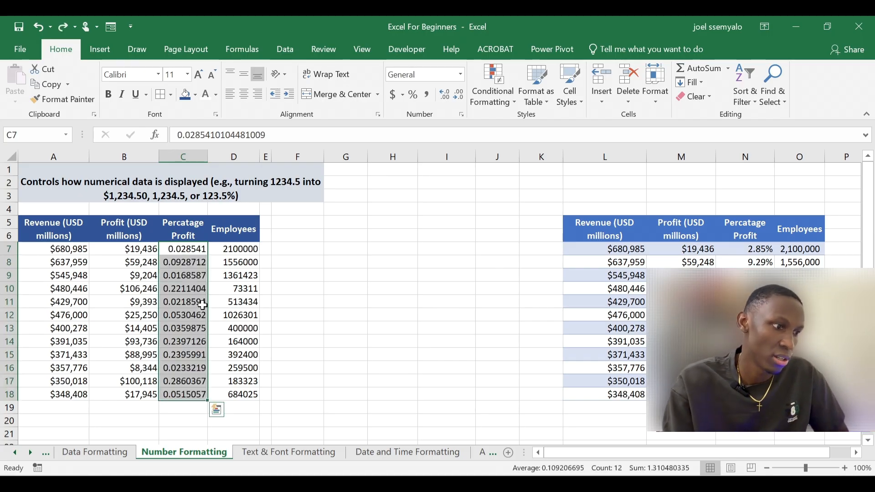
click(203, 305)
Step: Apply the default percentage format to the Percatage Profit values in C7:C18 and set it to 2 decimal places
drag(184, 249, 181, 398)
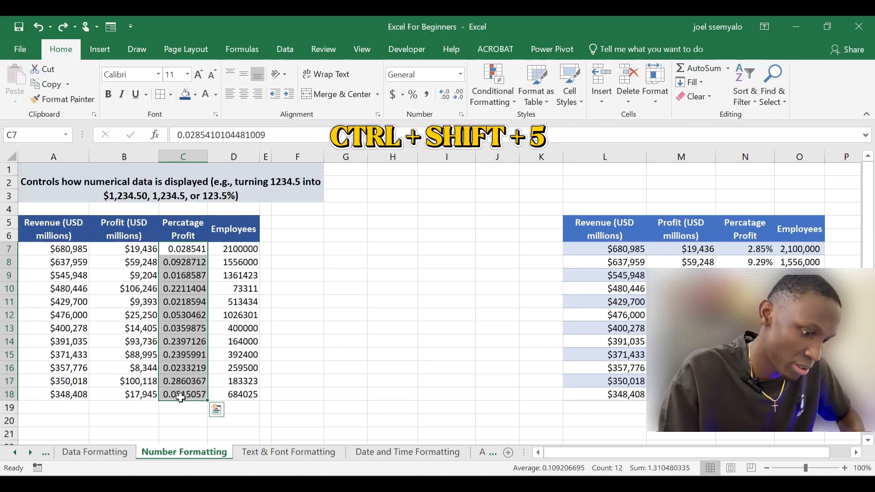
key(ctrl+shift+5)
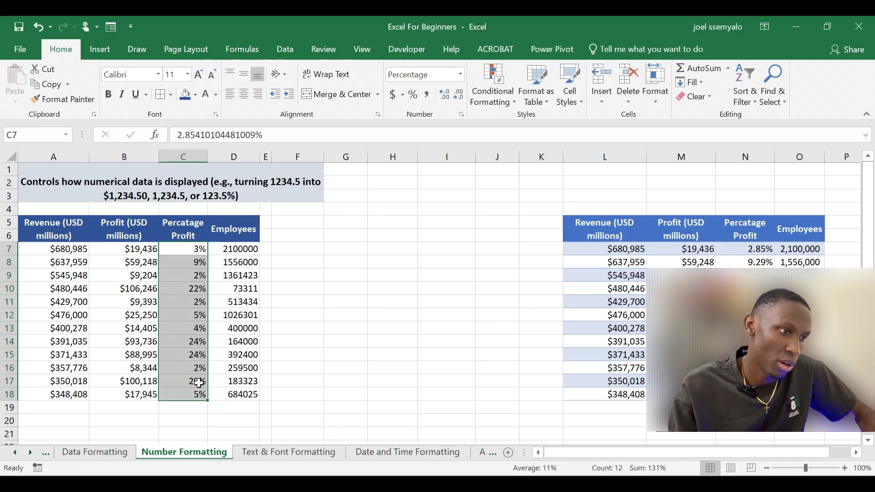
key(ctrl+1)
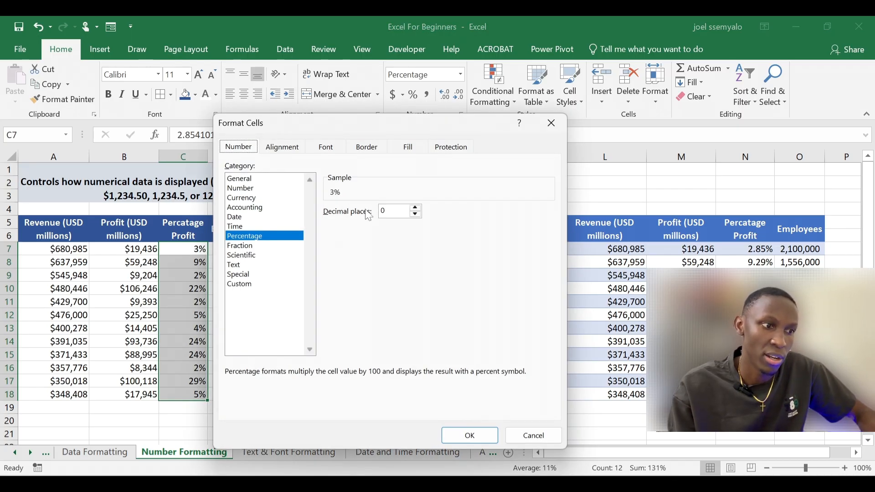
click(415, 208)
click(415, 208)
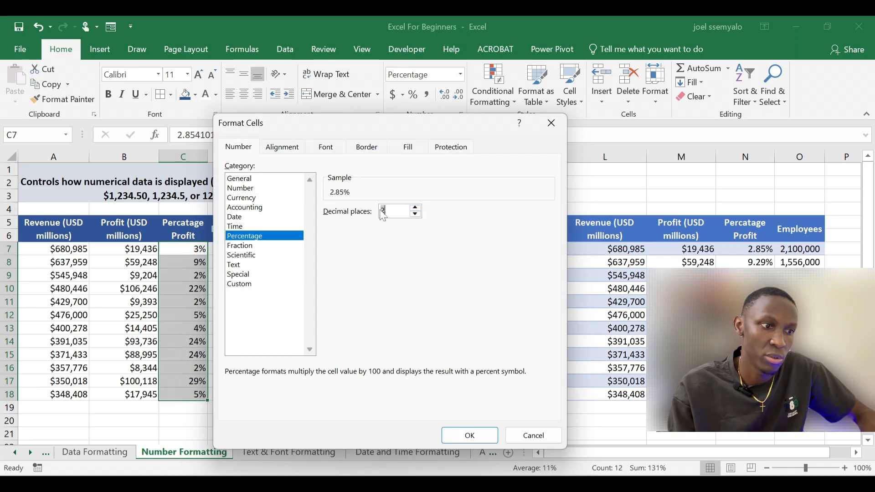
click(452, 436)
click(242, 275)
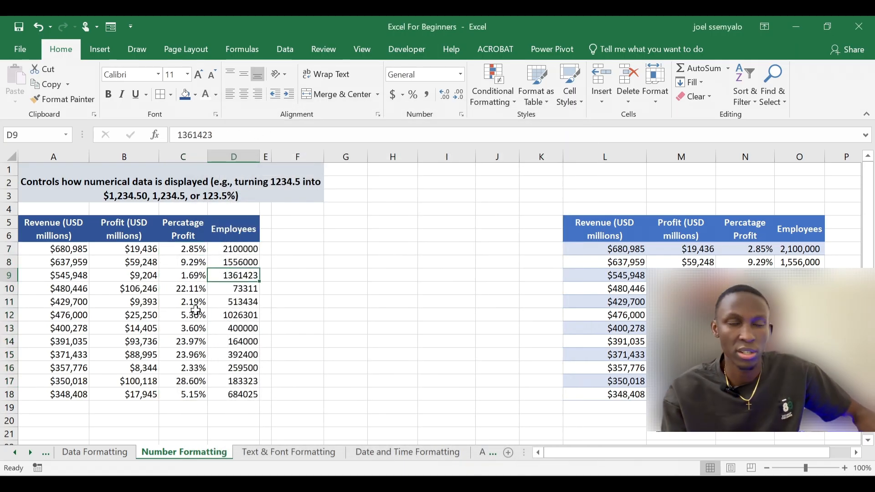
Step: Format the Employees values in D7:D18 as Number with 0 decimal places and the 1000 separator
click(248, 249)
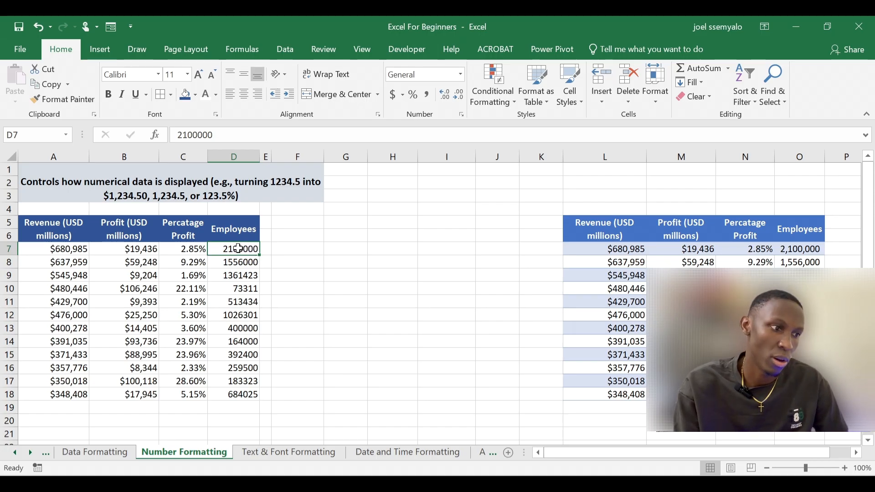
drag(238, 249, 245, 393)
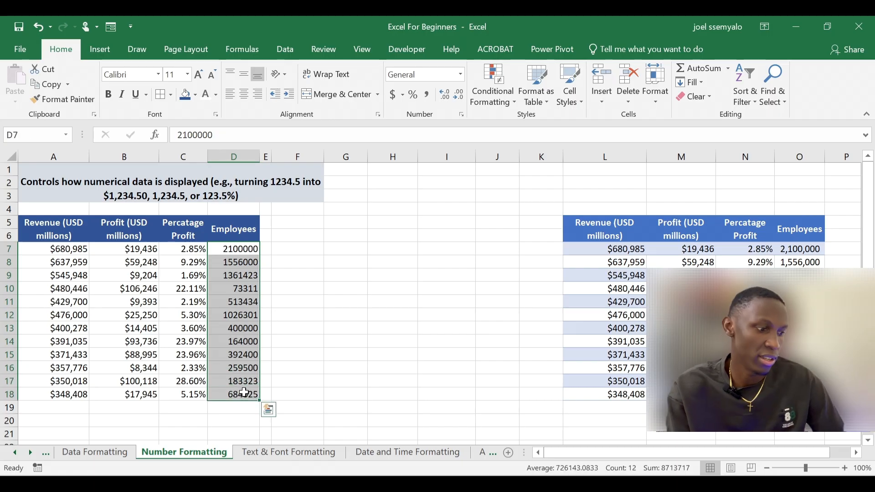
key(ctrl+1)
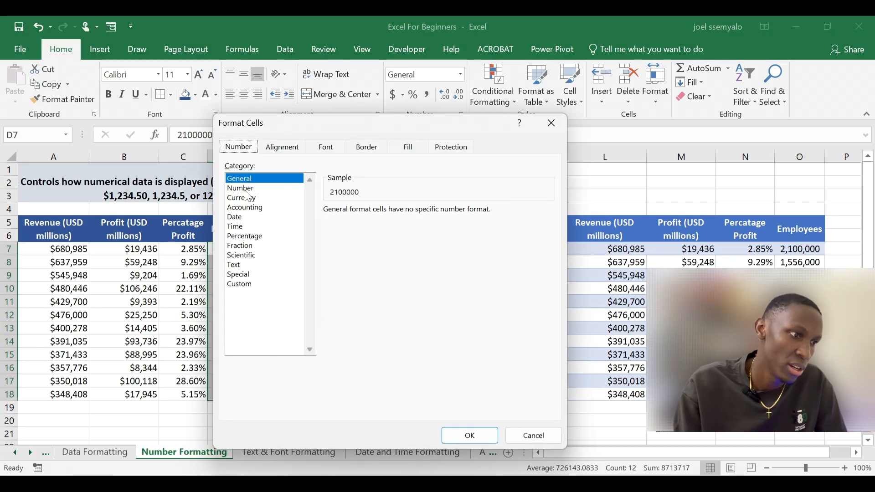
click(252, 188)
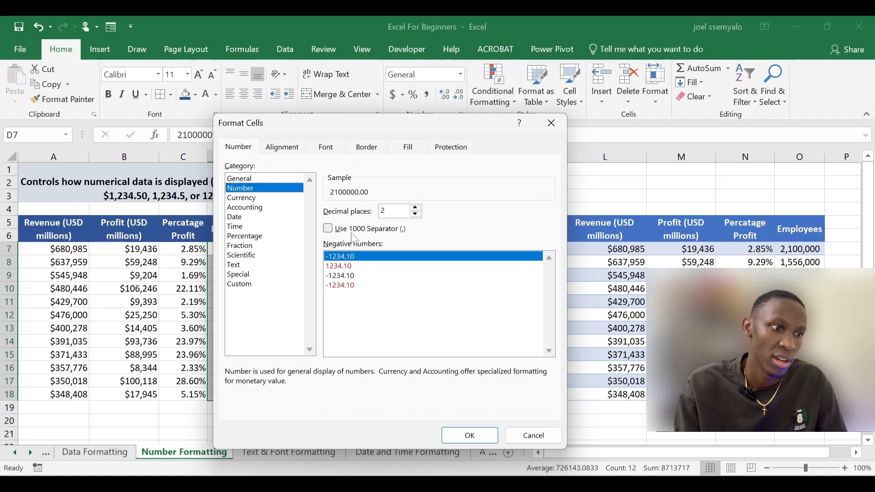
click(415, 214)
click(415, 214)
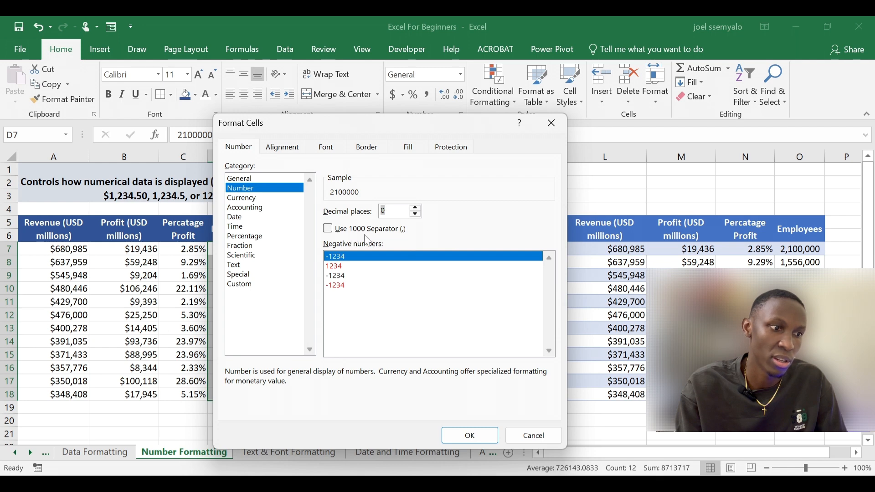
click(340, 232)
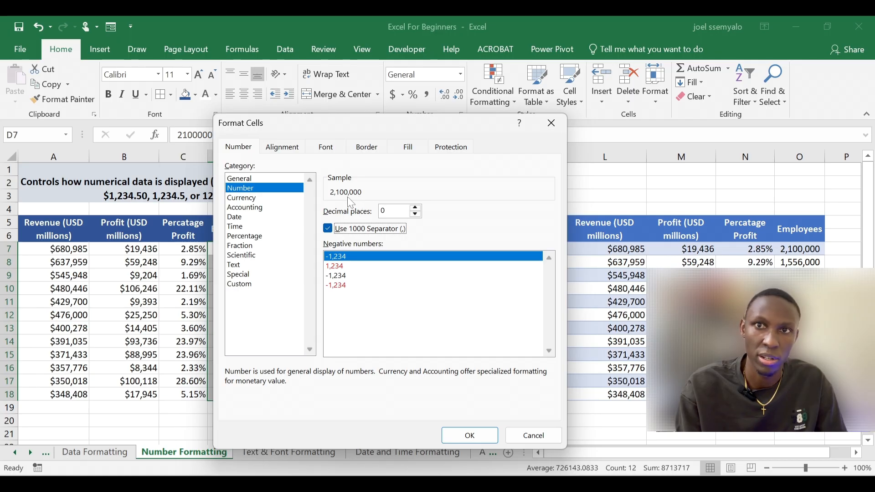
click(473, 436)
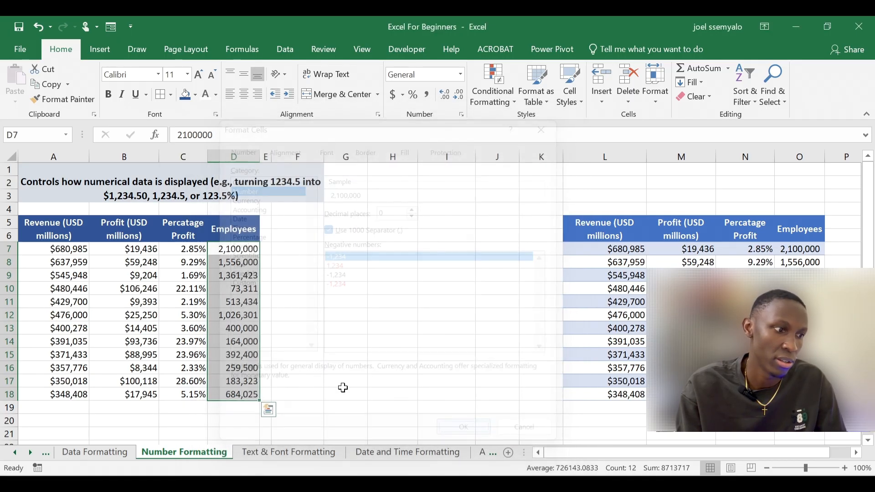
Step: Undo the number format on the Employees values in D7:D18
click(291, 381)
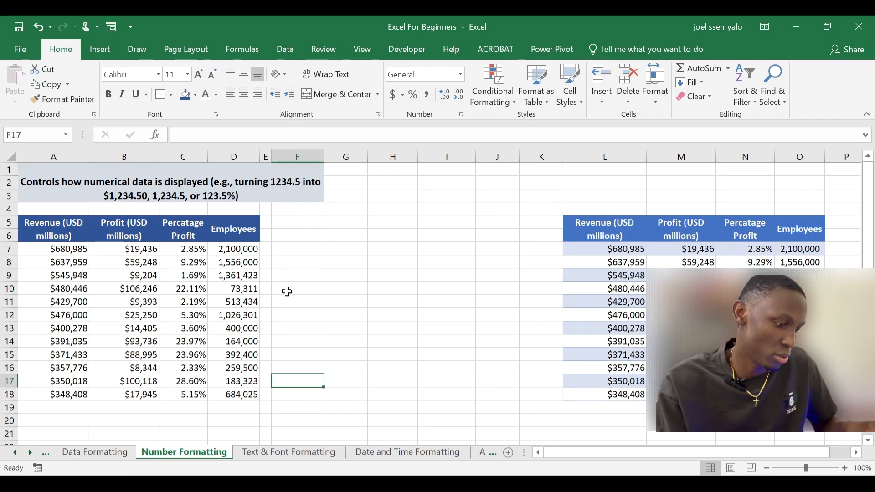
key(ctrl+z)
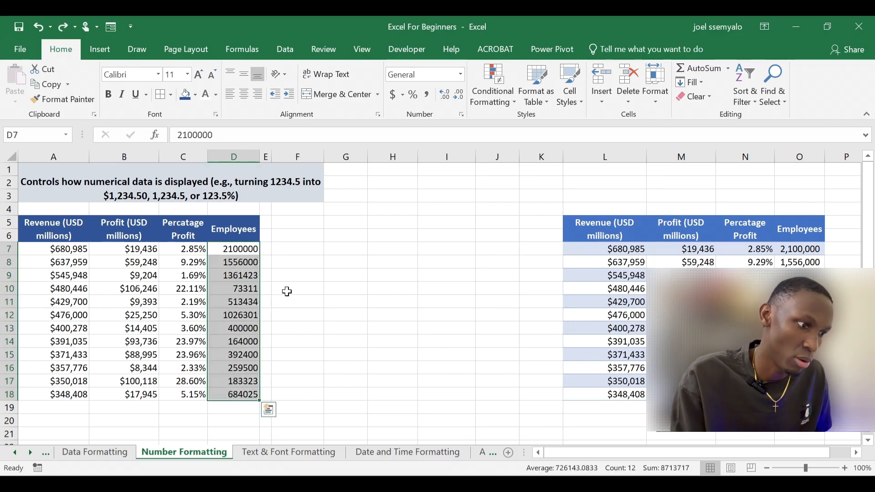
click(278, 291)
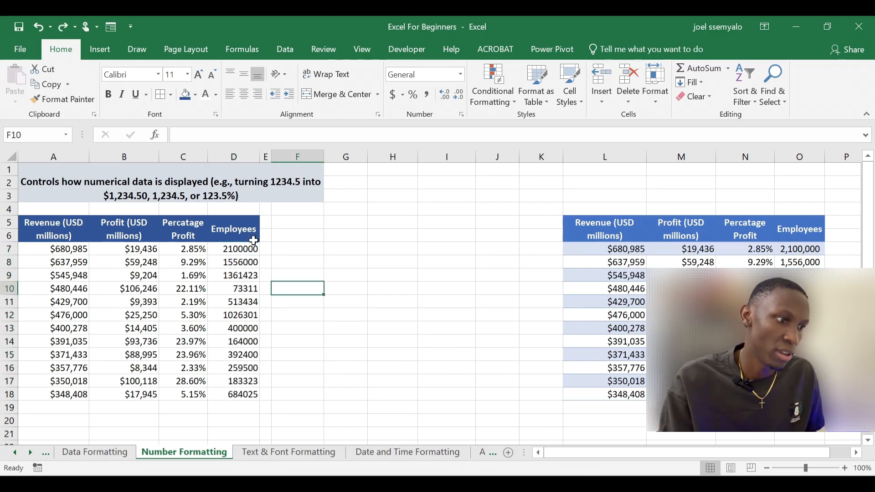
Step: Apply the default thousands-separated number format with two decimal places to the Employees values in D7:D18
drag(250, 246, 234, 391)
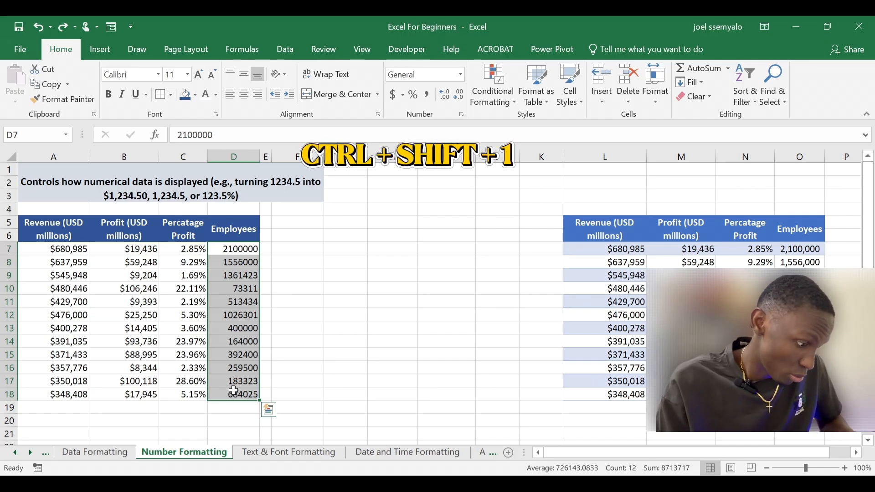
key(ctrl+shift+1)
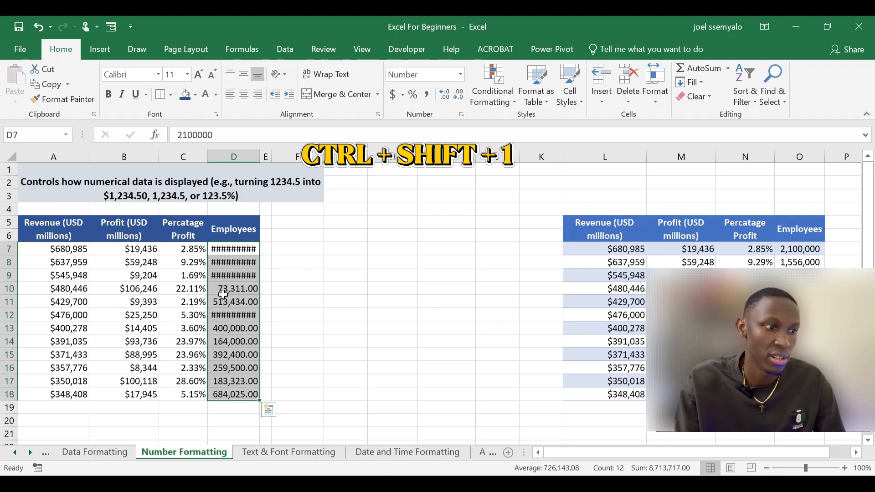
click(245, 290)
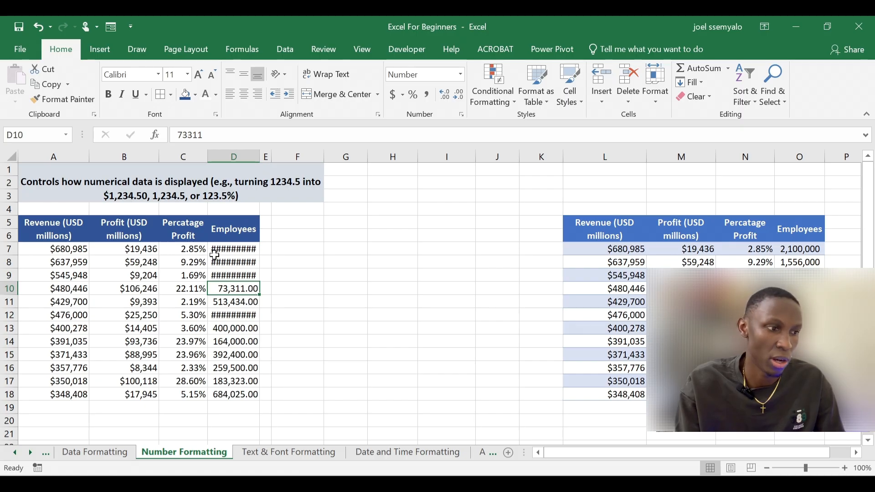
Step: Reduce the number format of the Employees values in D7:D18 to 0 decimal places
drag(227, 250, 243, 389)
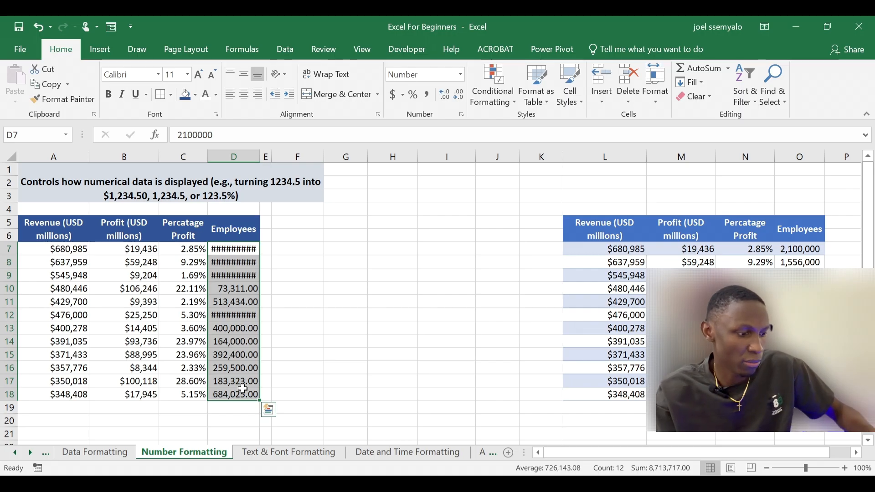
key(ctrl+1)
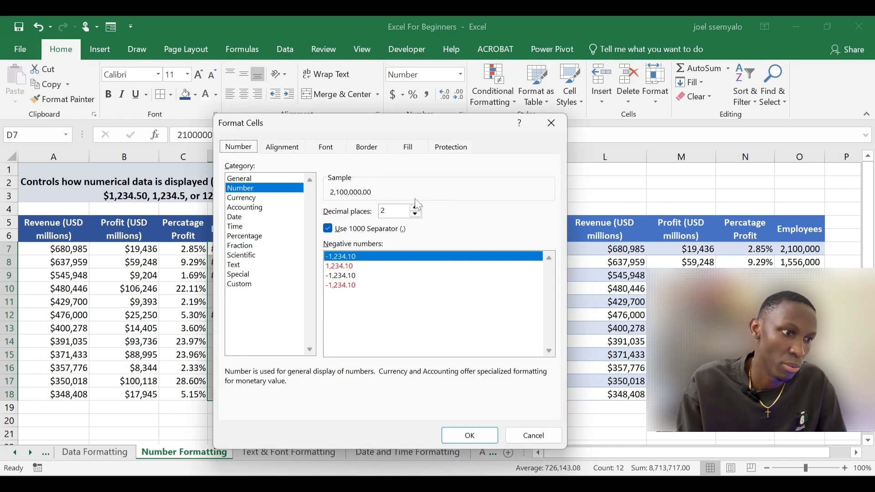
click(415, 214)
click(415, 214)
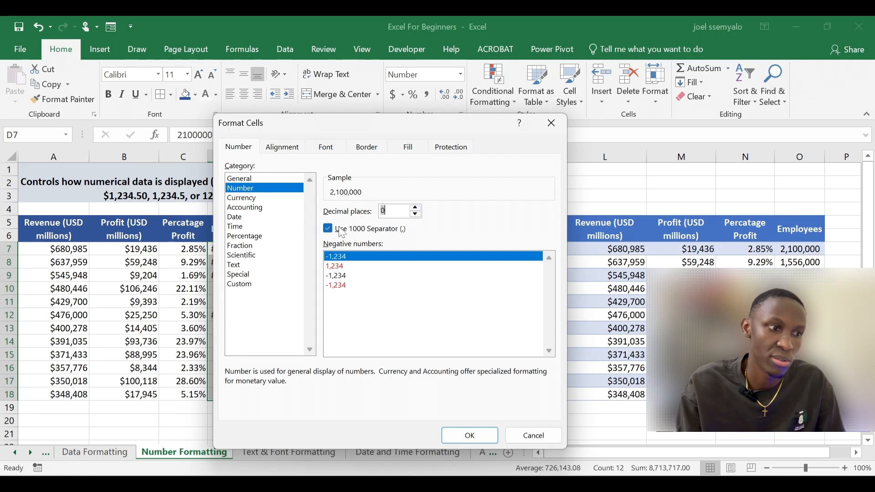
click(486, 431)
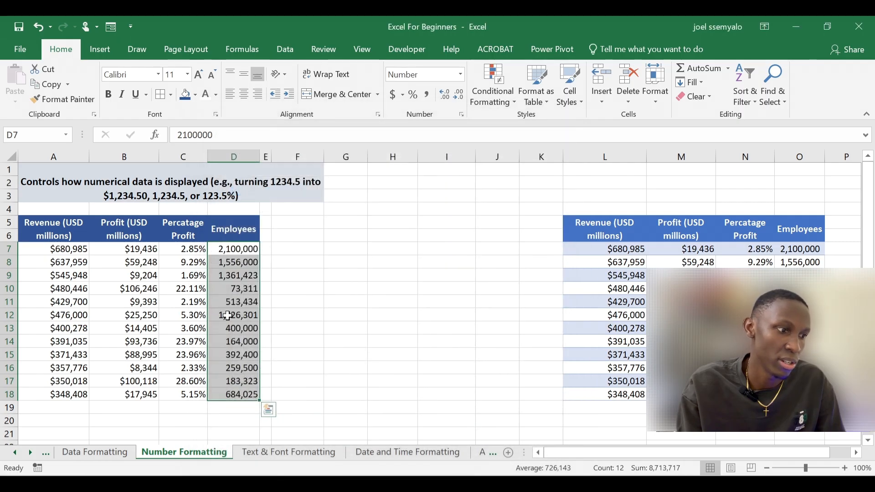
click(294, 300)
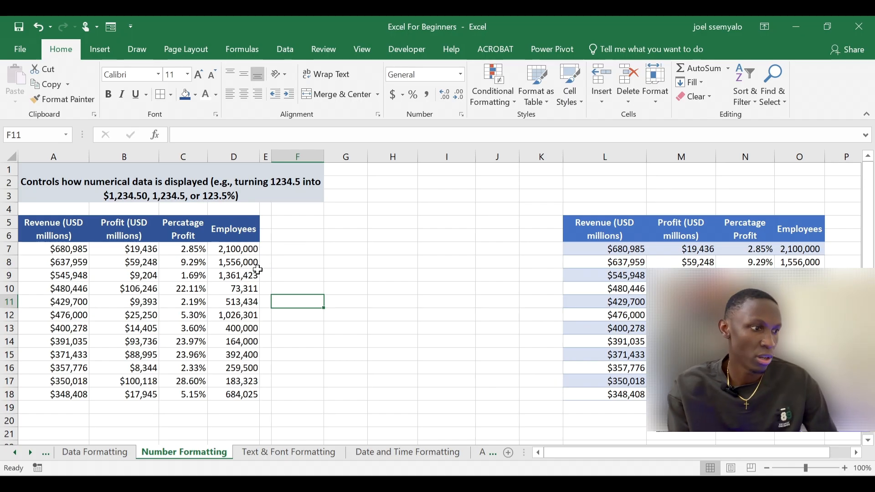
Step: Fill the first data row, A7:D7, with the lightest blue theme color to match the example table's banding
drag(41, 252, 250, 250)
click(196, 96)
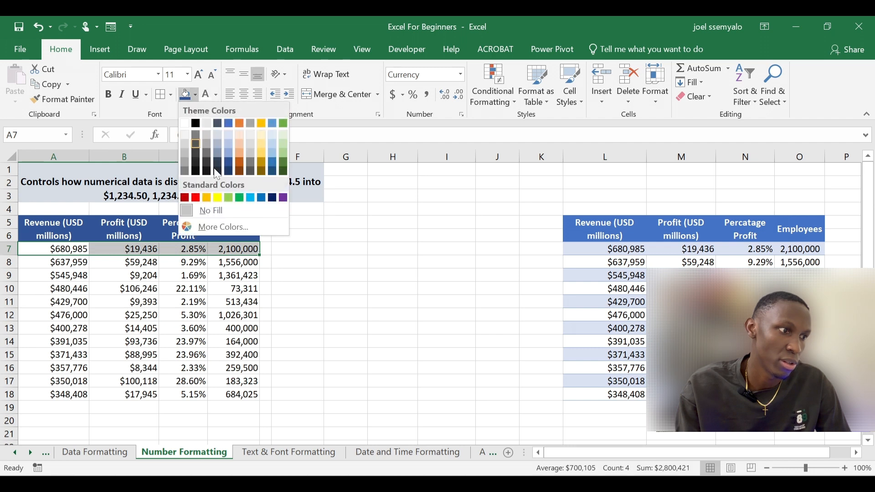
click(229, 135)
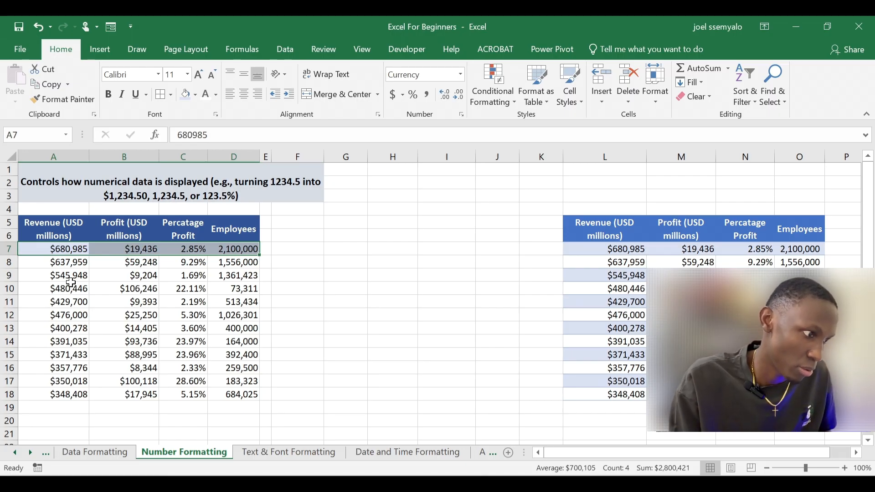
Step: Copy the first data row, A7:D7, and paste its values and source formatting into rows 9, 11, 13, 15 and 17
key(ctrl+c)
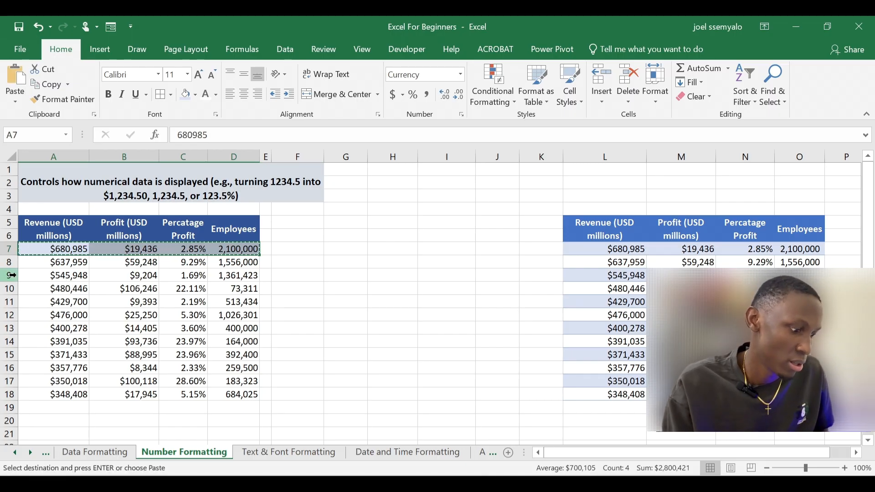
ctrl+click(30, 278)
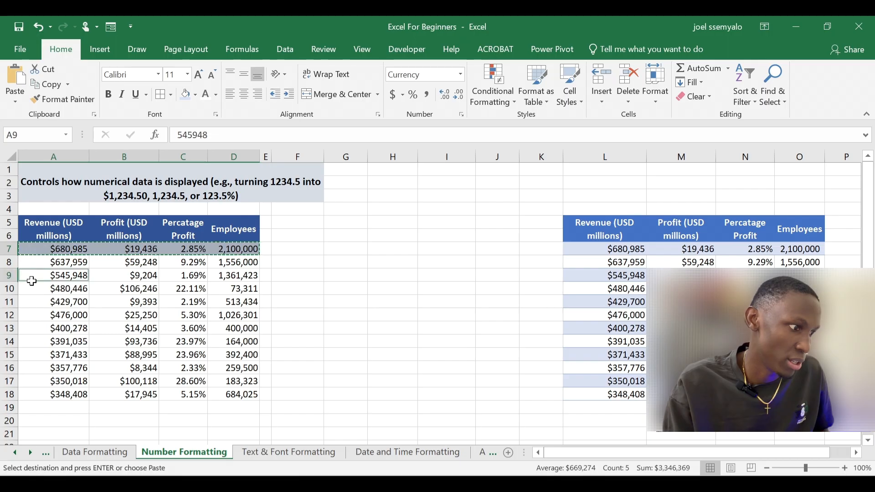
ctrl+click(31, 302)
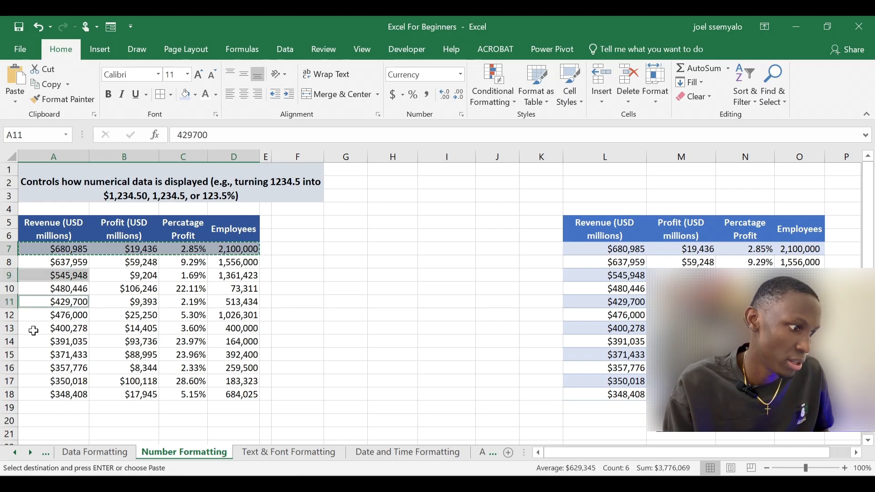
ctrl+click(32, 329)
ctrl+click(31, 355)
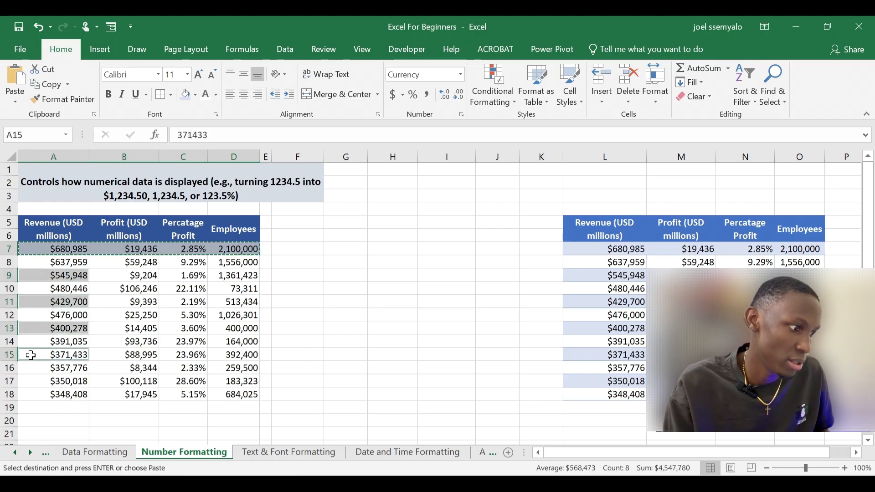
ctrl+click(30, 382)
click(16, 99)
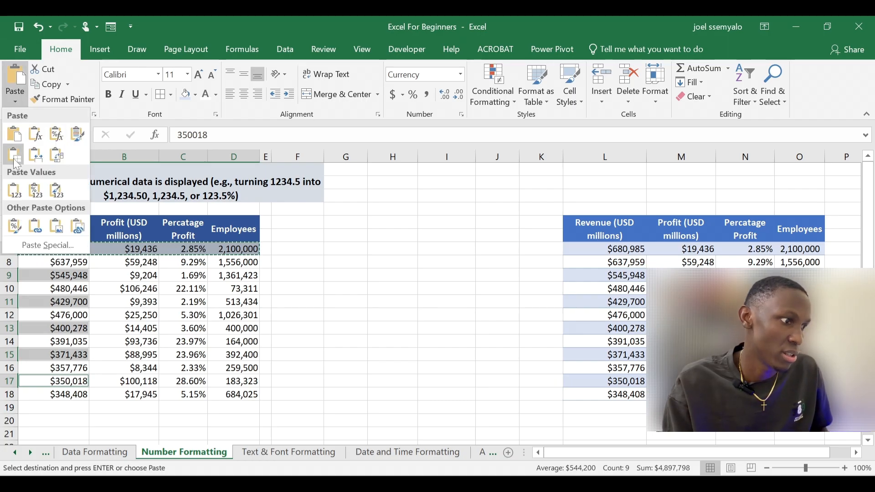
click(58, 191)
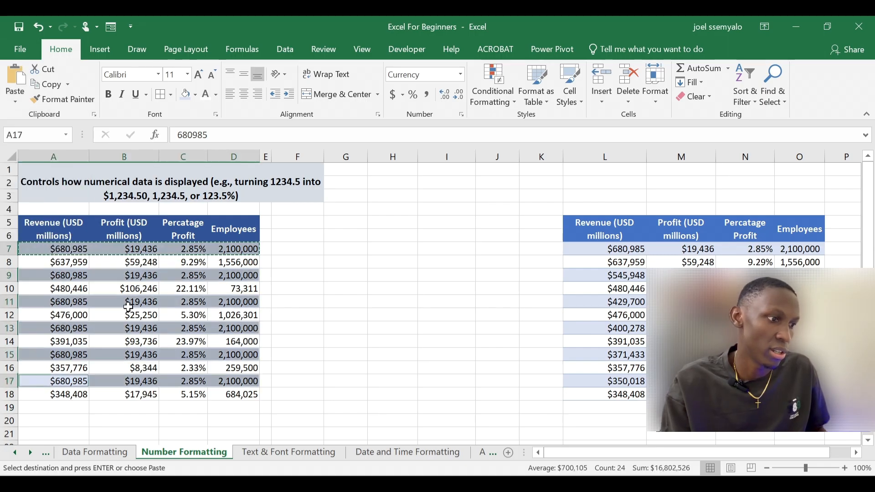
click(284, 285)
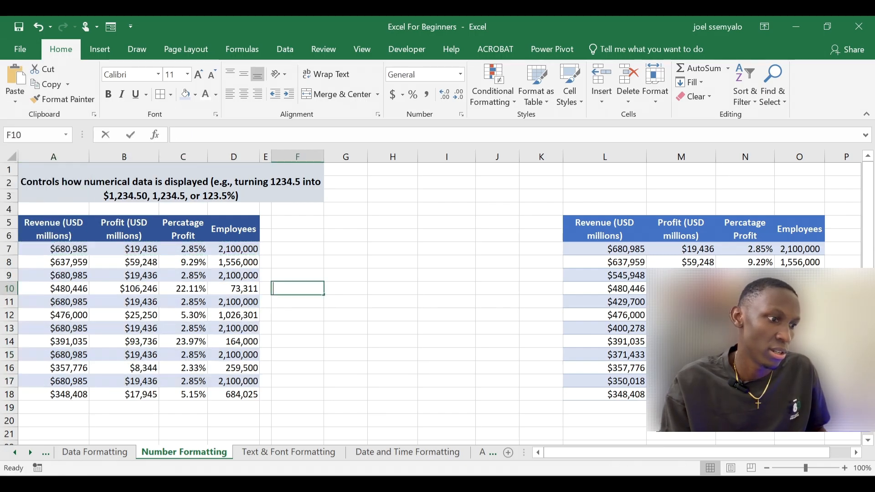
click(283, 263)
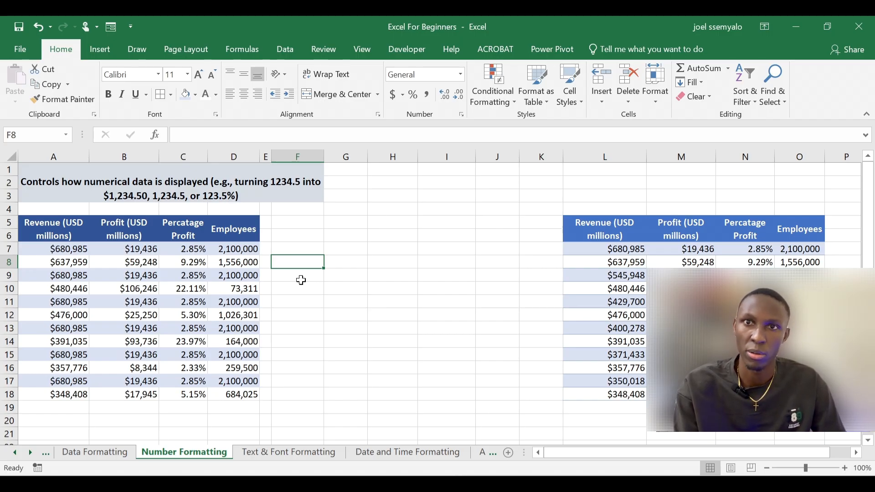
click(284, 301)
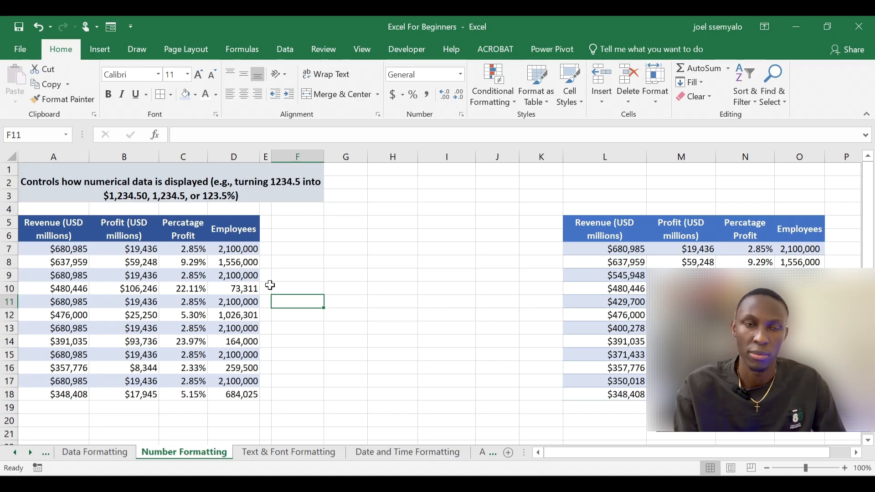
click(110, 299)
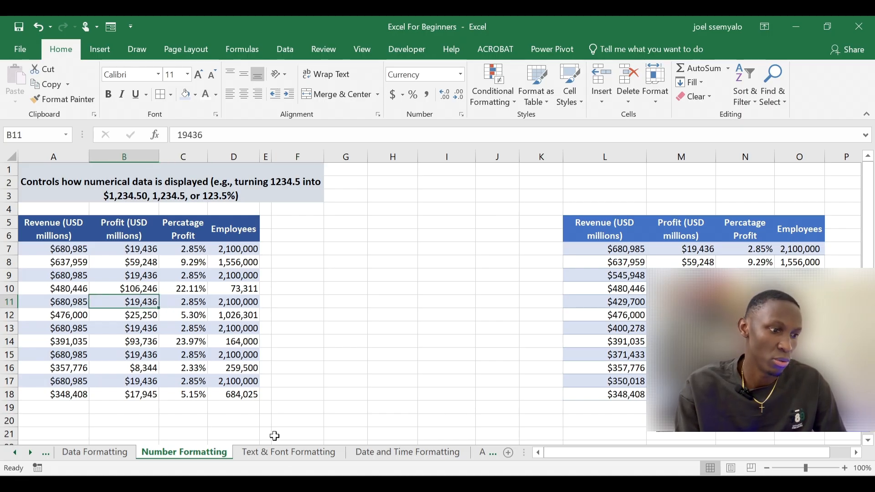
Step: Switch to the Text & Font Formatting sheet and look over the raw Company and Industry data in A5:B17
click(278, 461)
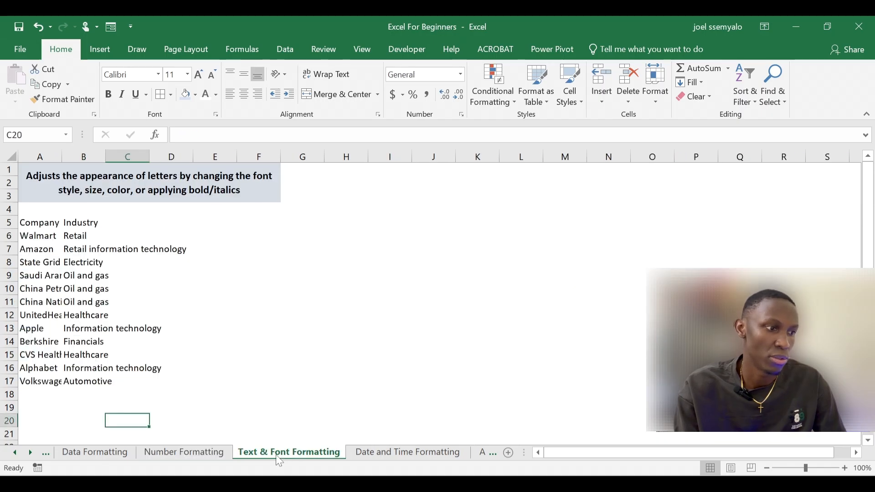
click(255, 327)
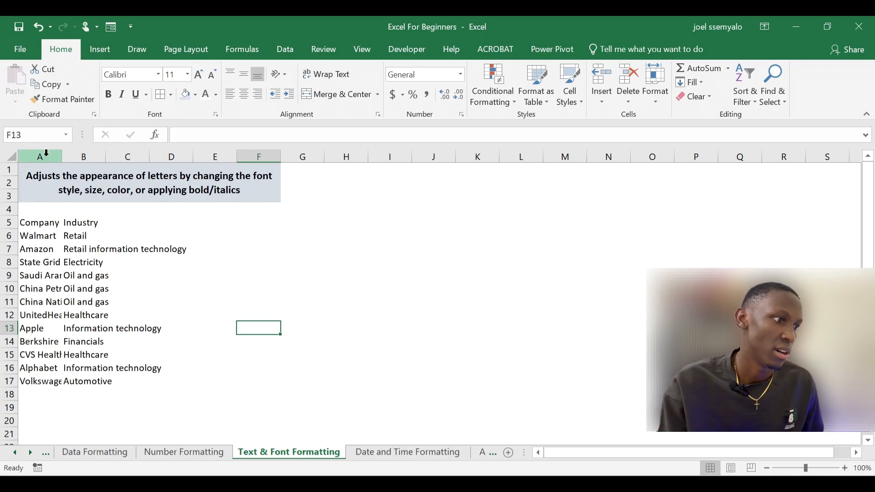
drag(43, 223, 100, 381)
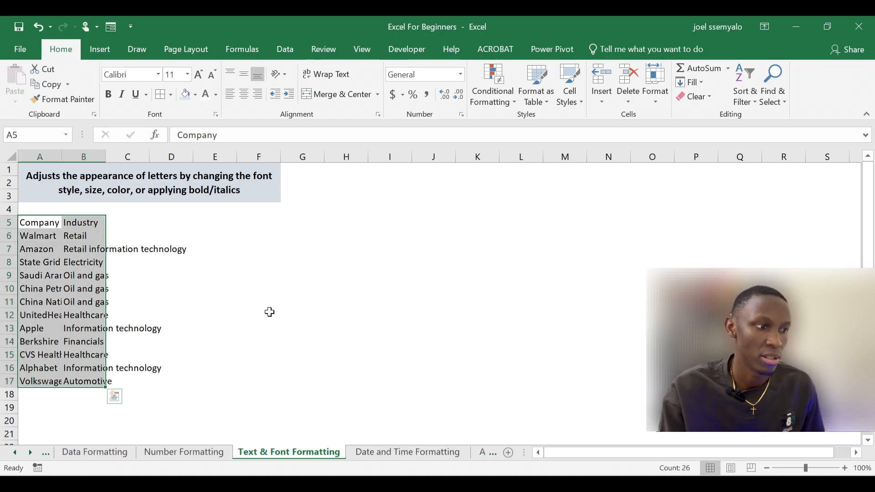
click(213, 314)
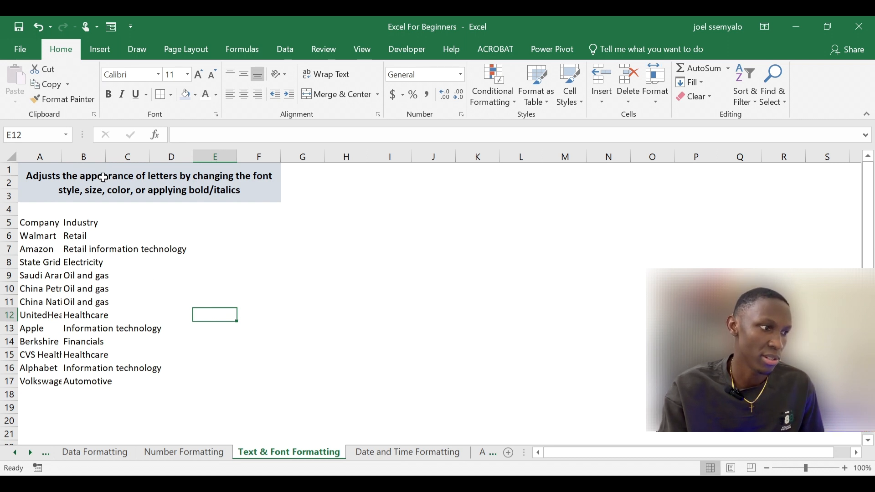
Step: Insert a blank column before the Company column and narrow it to a slim margin
click(44, 147)
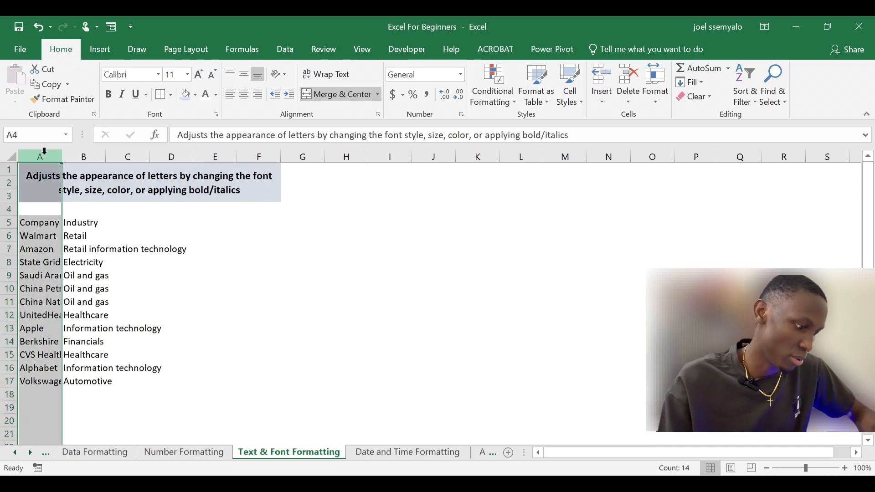
key(ctrl+shift+plus)
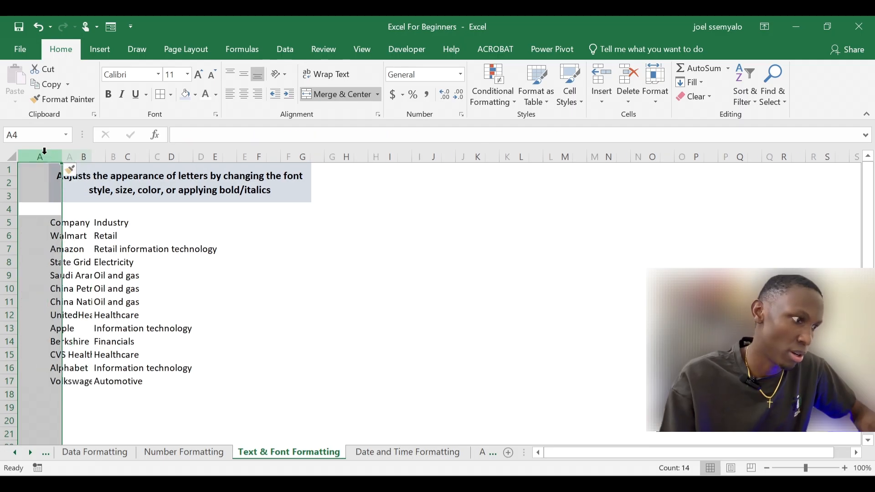
click(47, 174)
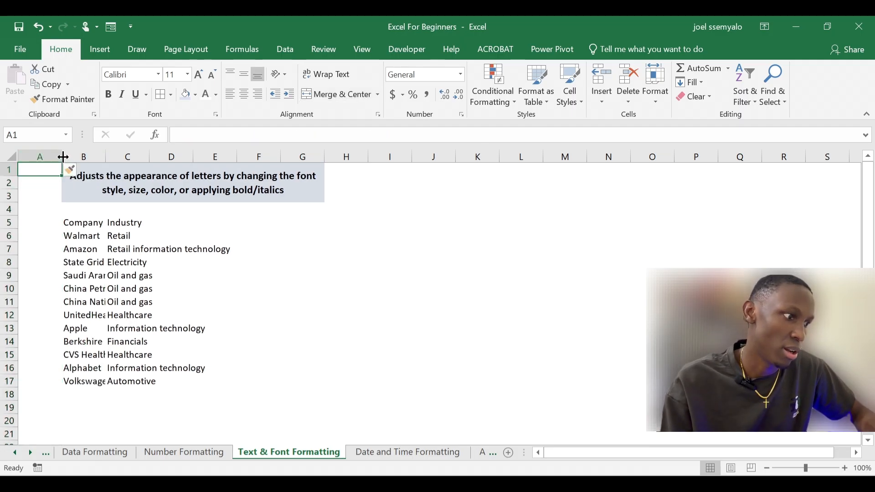
drag(63, 157, 33, 157)
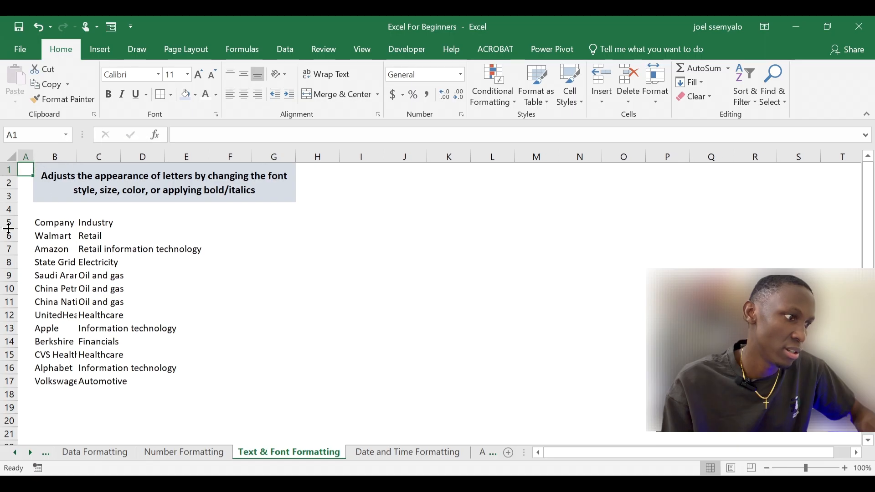
Step: Insert a blank row at row 5, above the Company and Industry headers
click(7, 211)
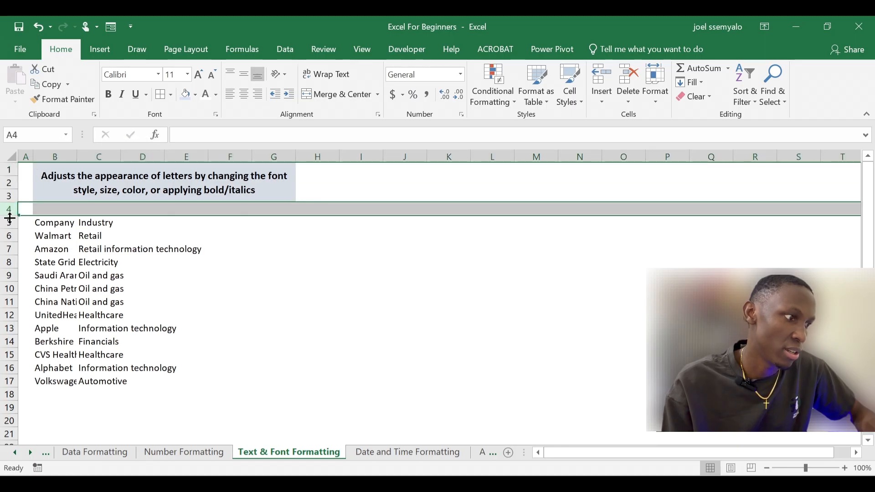
click(4, 224)
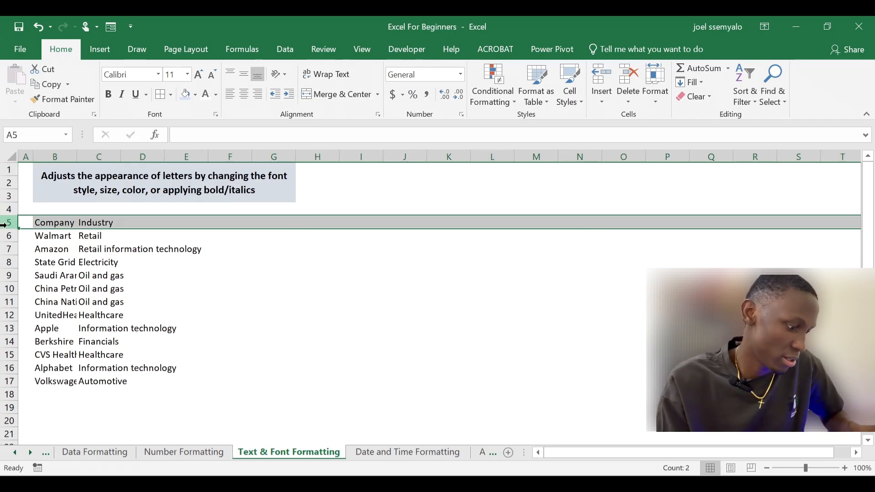
key(ctrl+shift+plus)
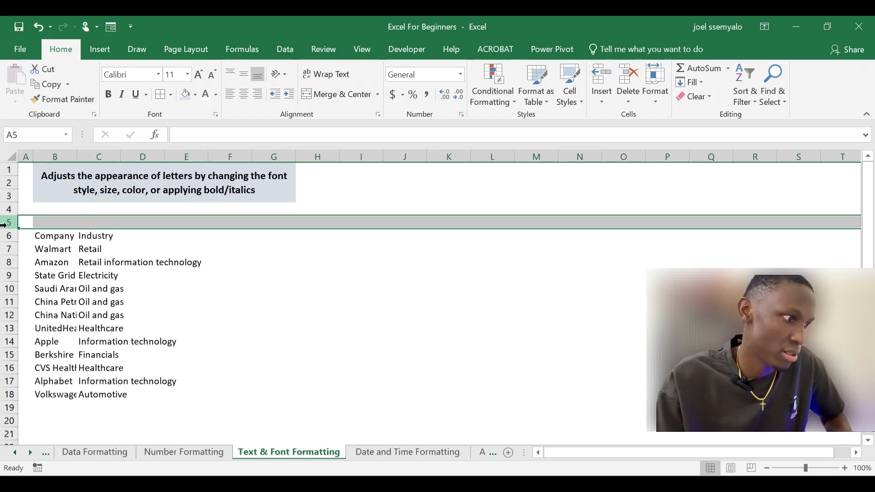
click(59, 210)
click(58, 222)
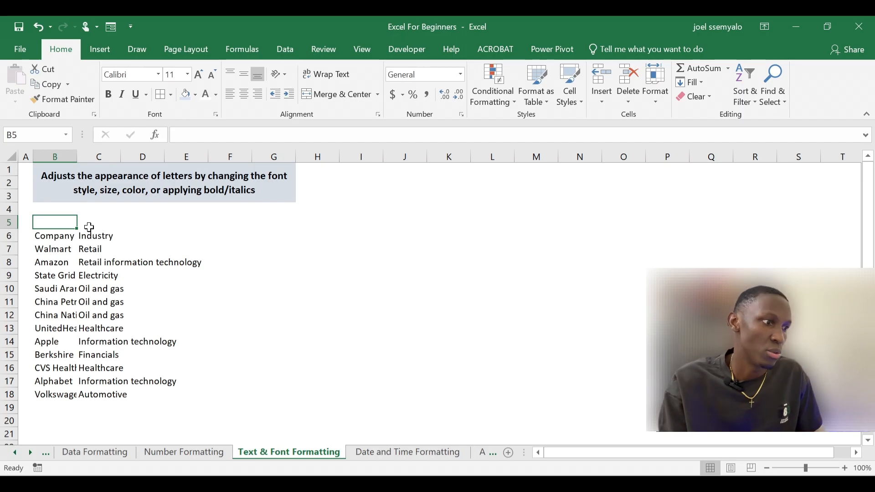
Step: AutoFit the widths of columns B and C to the Company and Industry data in B6:C18
click(59, 235)
key(Right)
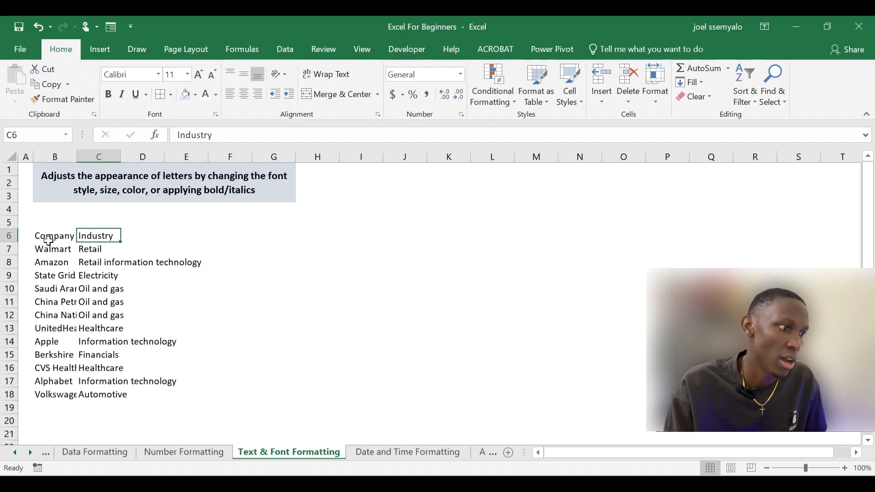
drag(51, 237, 103, 401)
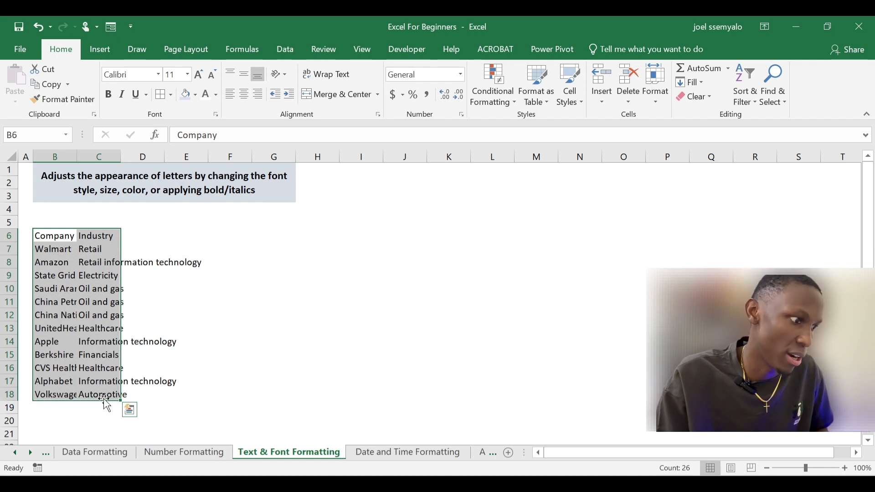
key(alt+h)
key(o)
key(i)
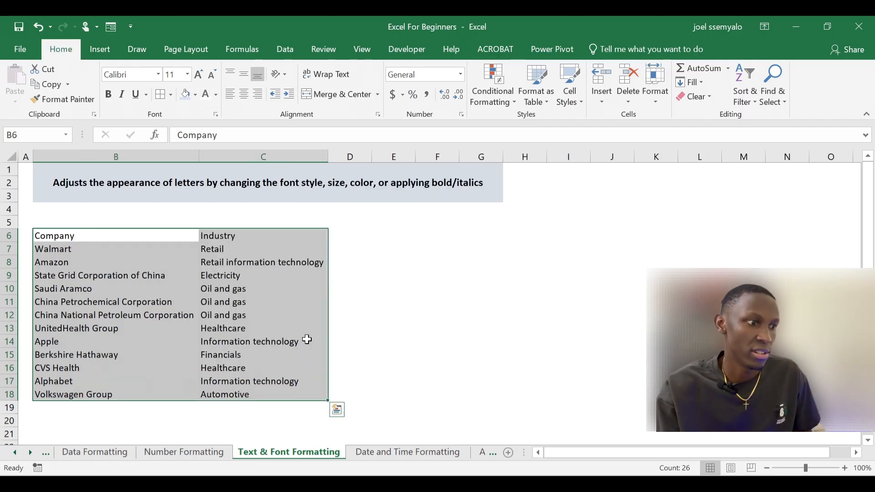
Step: Examine the Company and Industry headers in row 6 and the company names listed in B7:B18
click(257, 248)
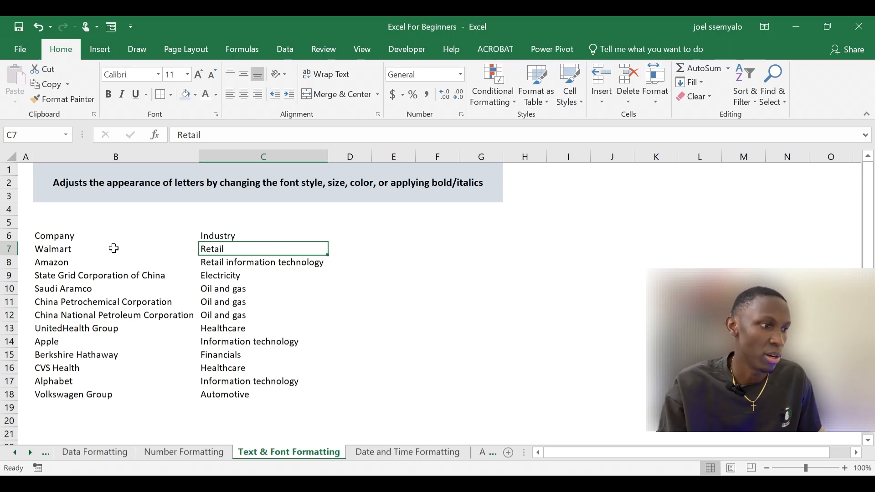
click(68, 237)
click(225, 240)
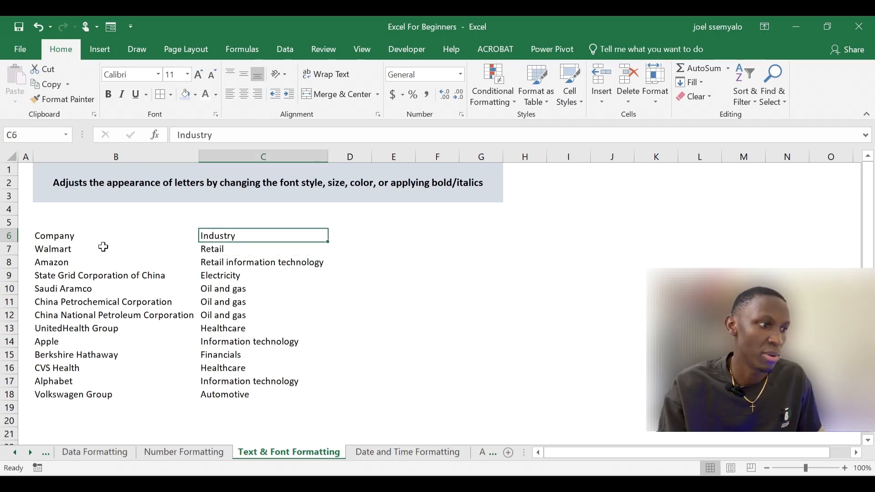
drag(58, 252, 68, 395)
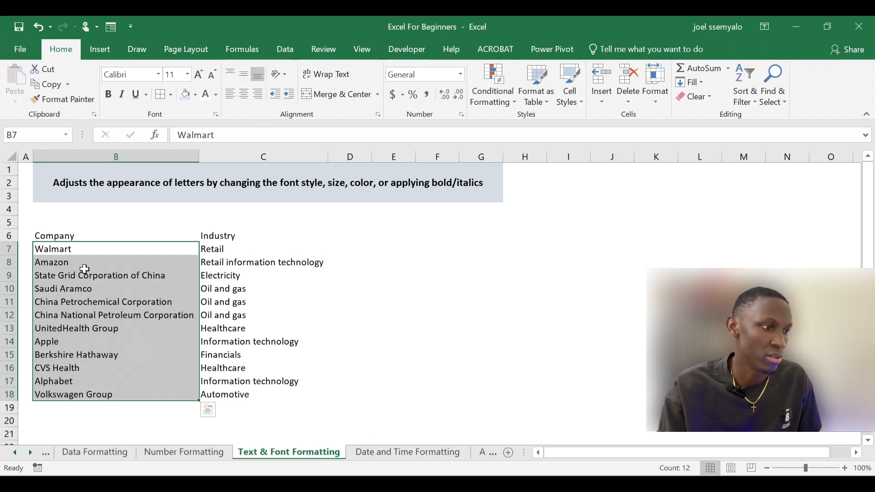
click(67, 233)
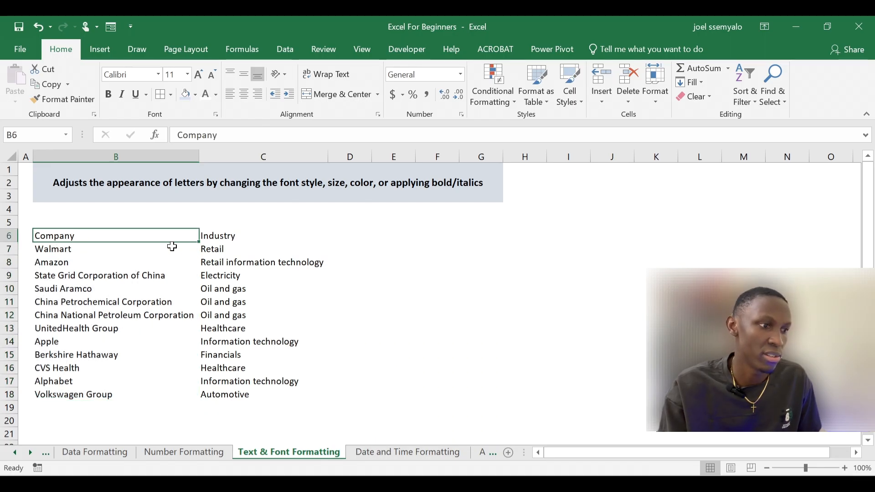
click(220, 237)
click(91, 240)
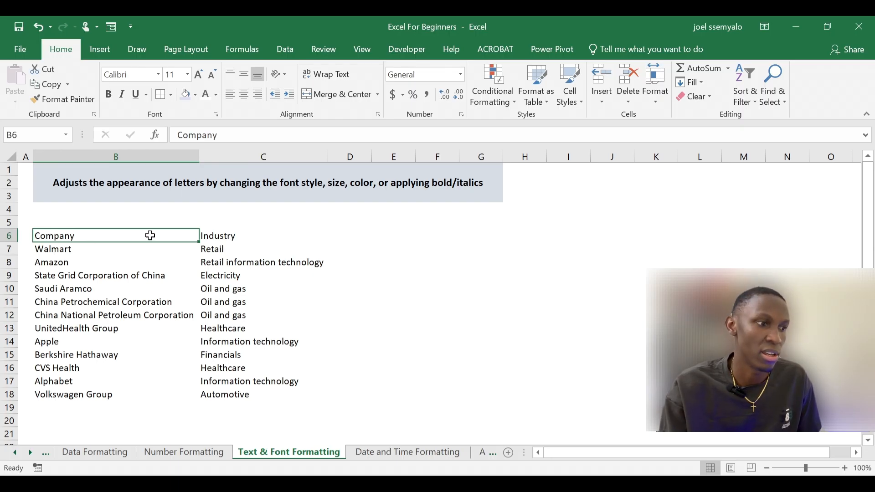
click(209, 240)
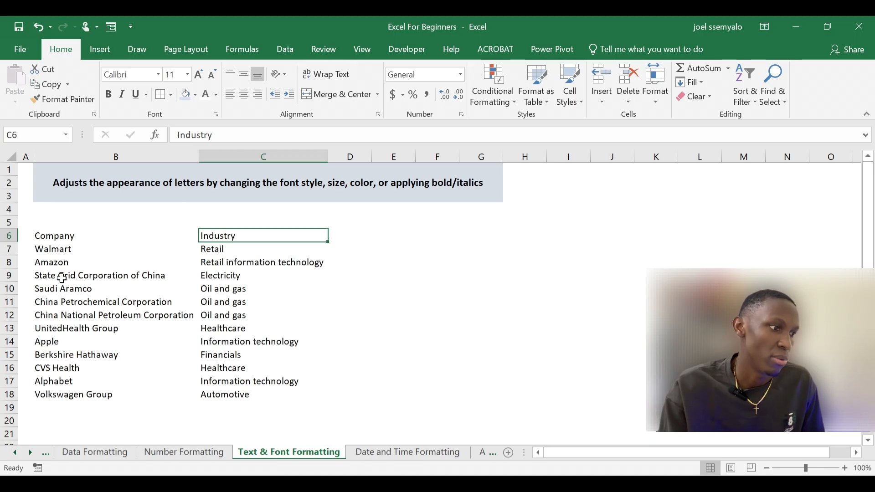
click(74, 315)
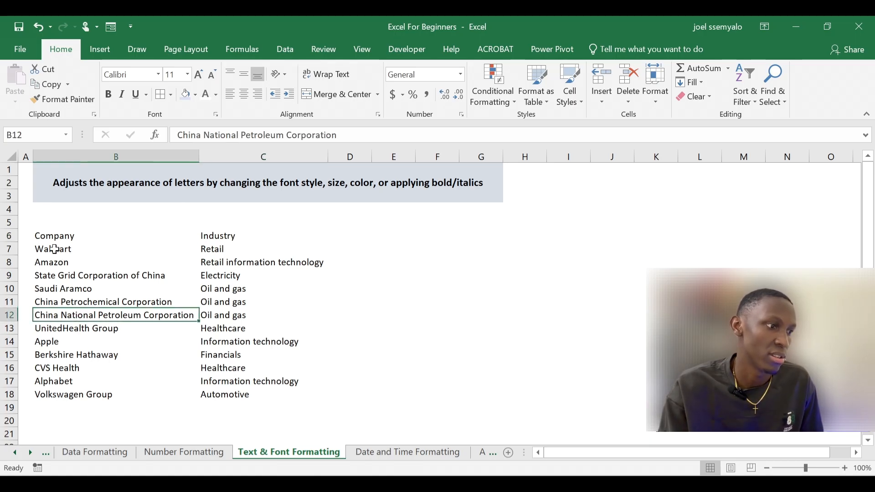
Step: Merge and center the Company header with the blank cell above it, across B5:B6
click(54, 235)
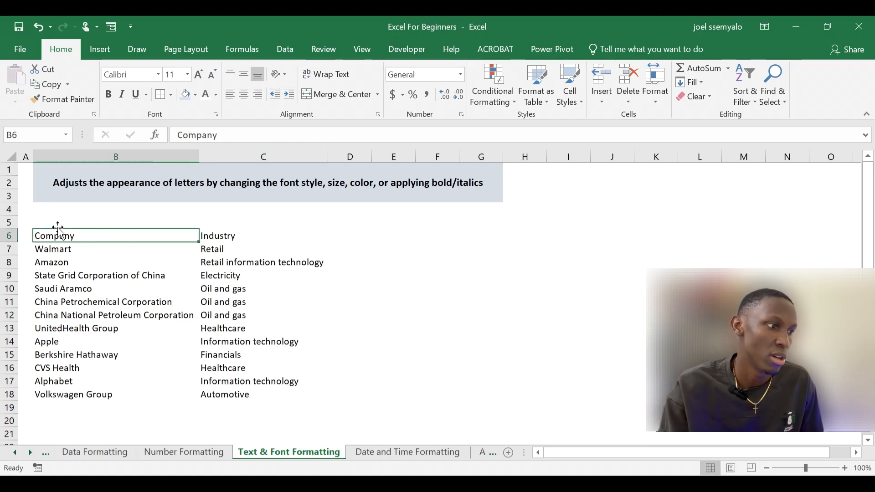
click(57, 221)
drag(61, 225, 58, 234)
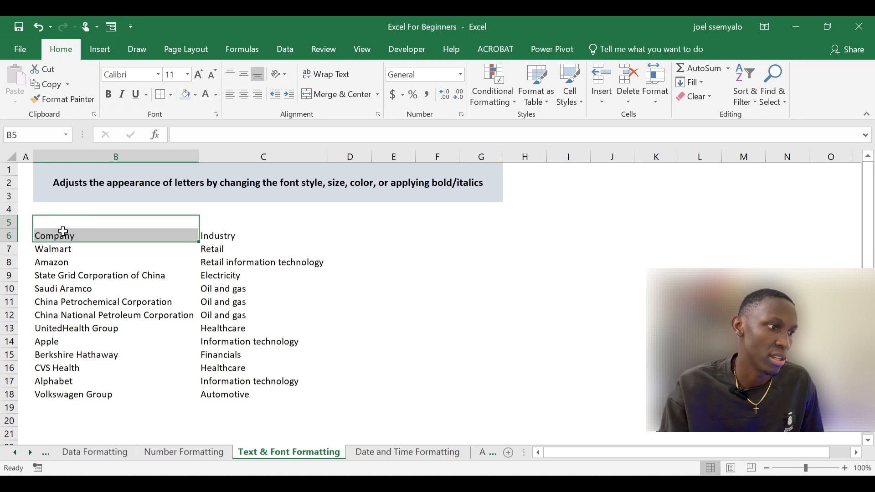
click(339, 91)
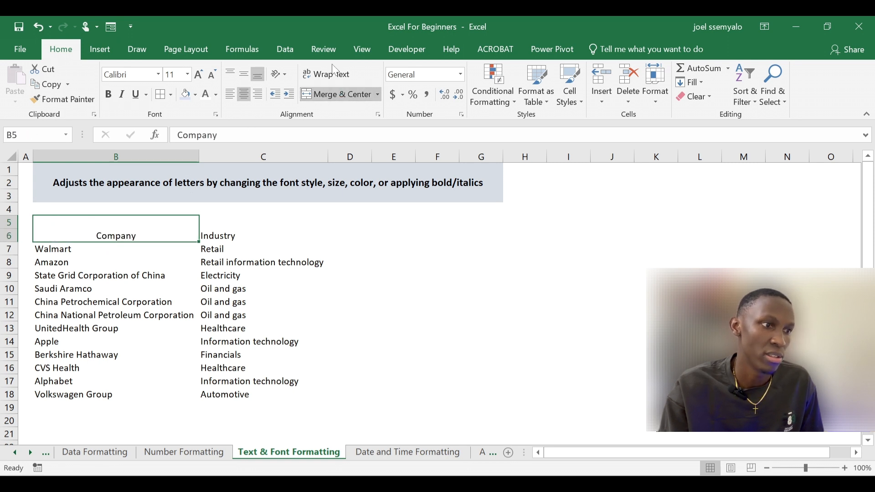
Step: Merge and center the Industry header across C5:C6, and middle-align both the Company and Industry headers vertically
click(244, 74)
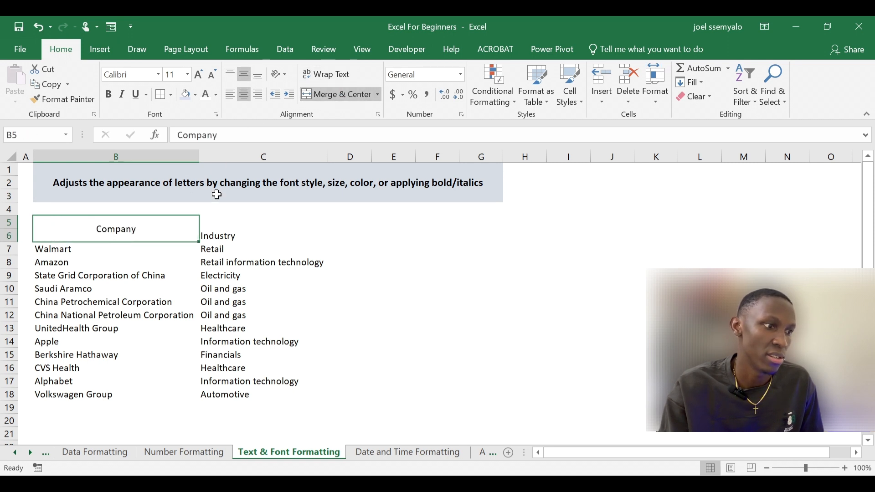
drag(215, 223, 214, 237)
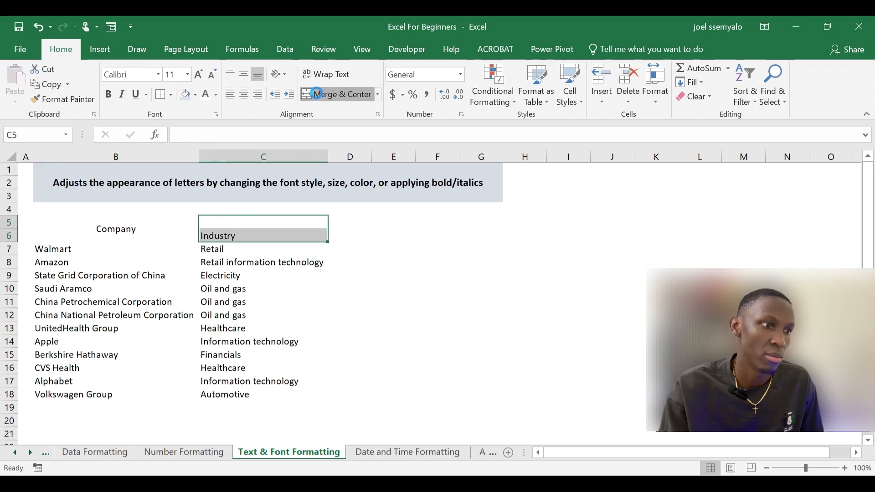
click(321, 94)
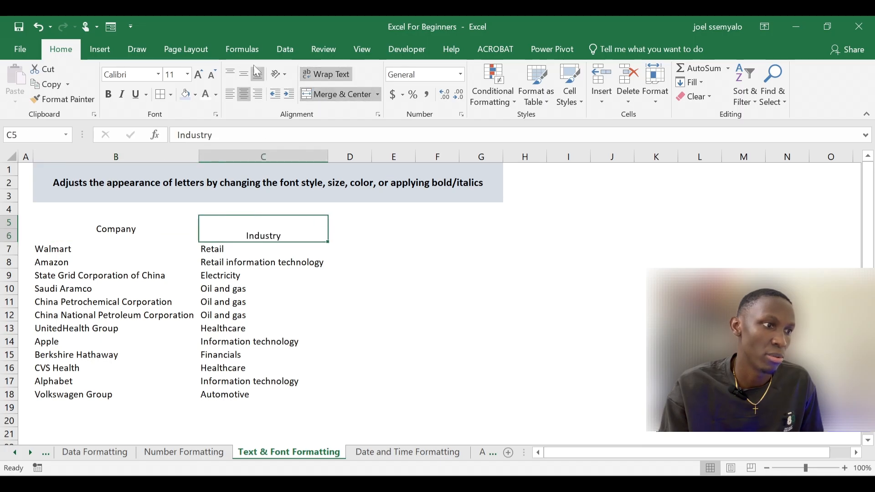
click(244, 78)
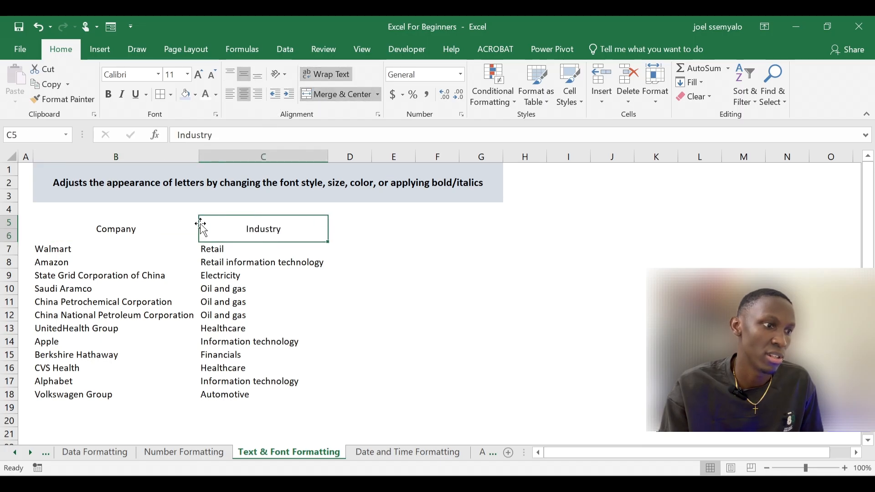
Step: Enlarge the Company and Industry headers in B5:C6 to font size 22 and make them bold
click(114, 227)
drag(187, 235, 264, 228)
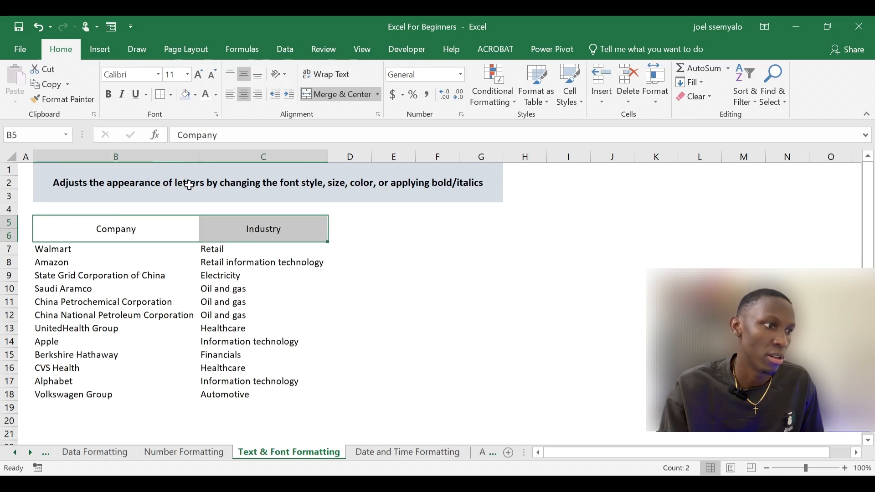
click(199, 74)
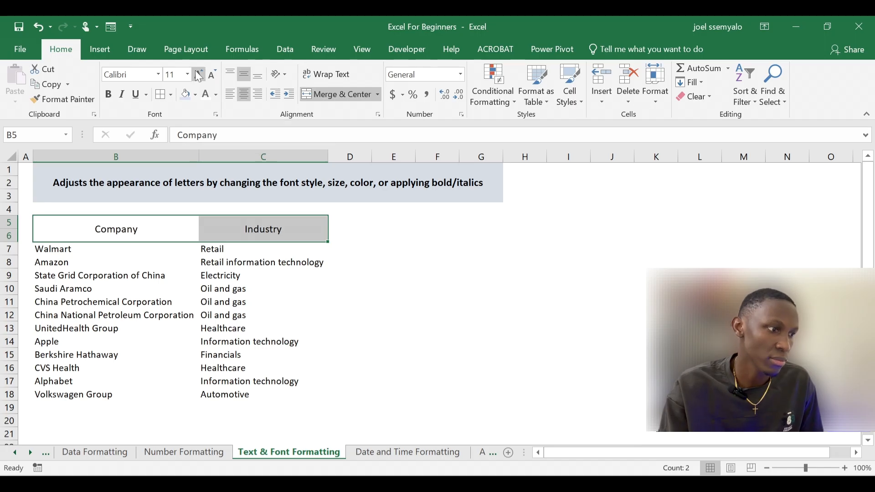
click(199, 74)
click(198, 75)
click(198, 74)
click(199, 75)
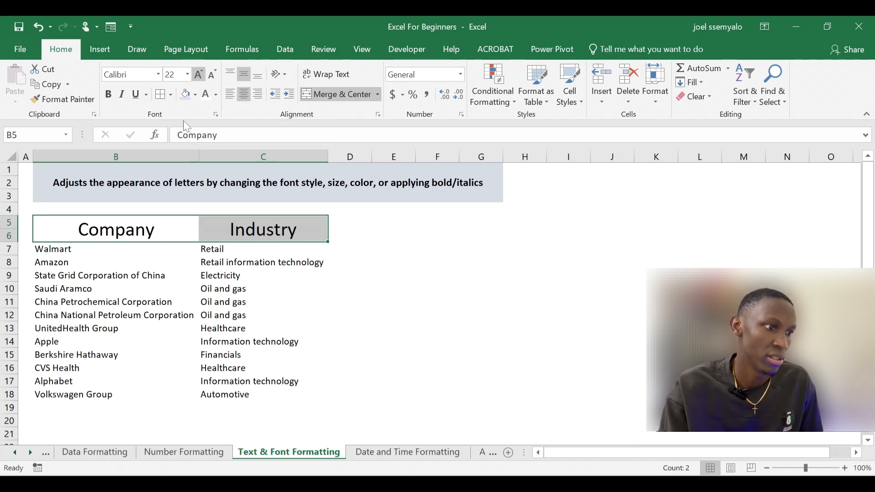
click(110, 95)
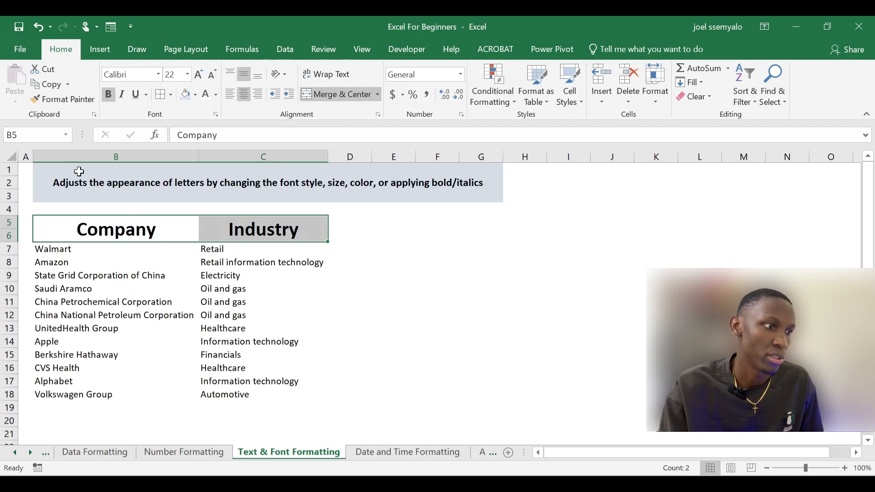
Step: Give the Company and Industry headers a dark orange fill with white text
click(194, 95)
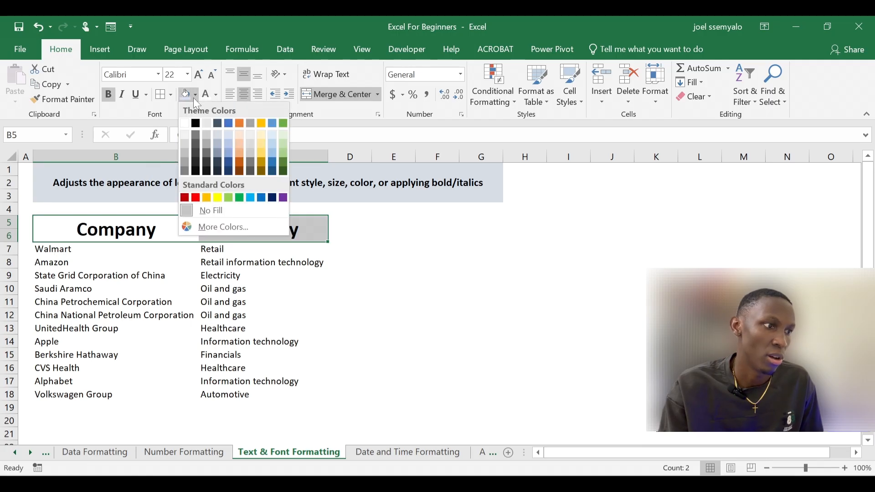
click(240, 164)
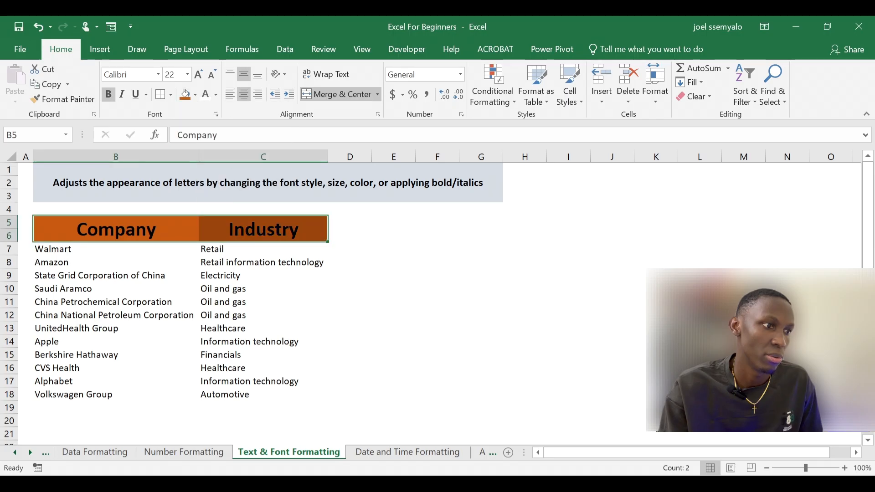
click(206, 94)
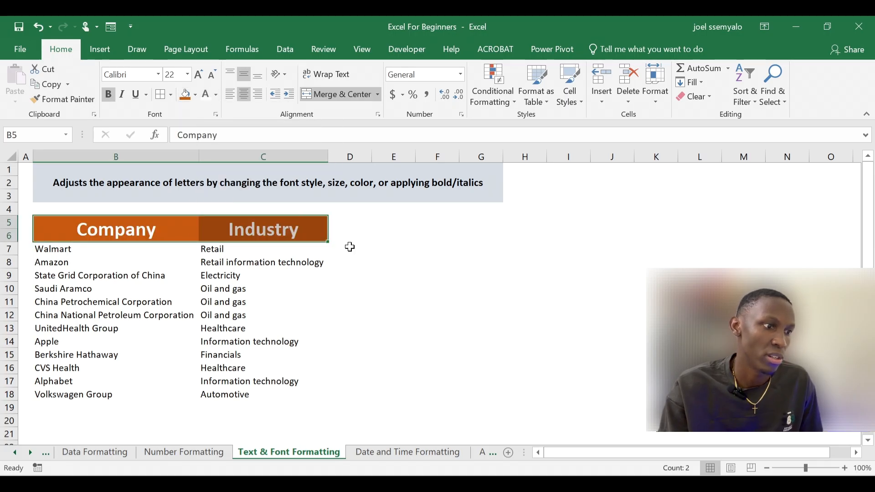
click(357, 285)
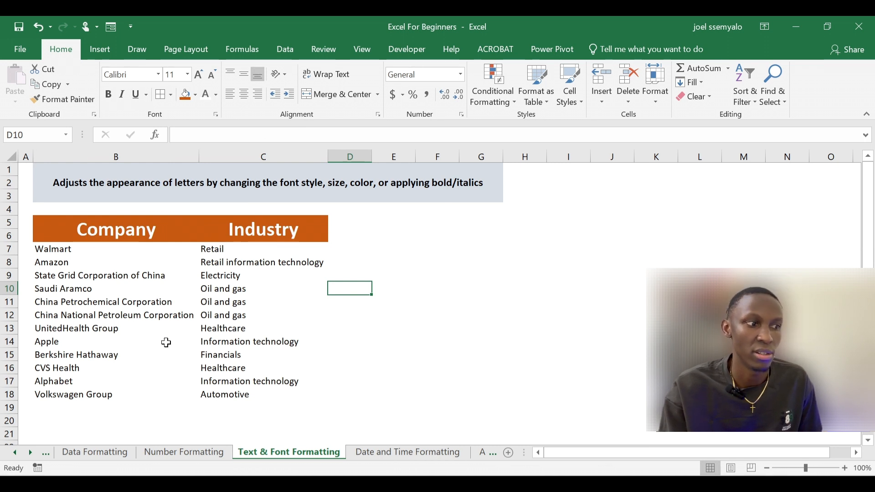
Step: Apply All Borders to the whole company table, B5:C18, including its headers
click(117, 228)
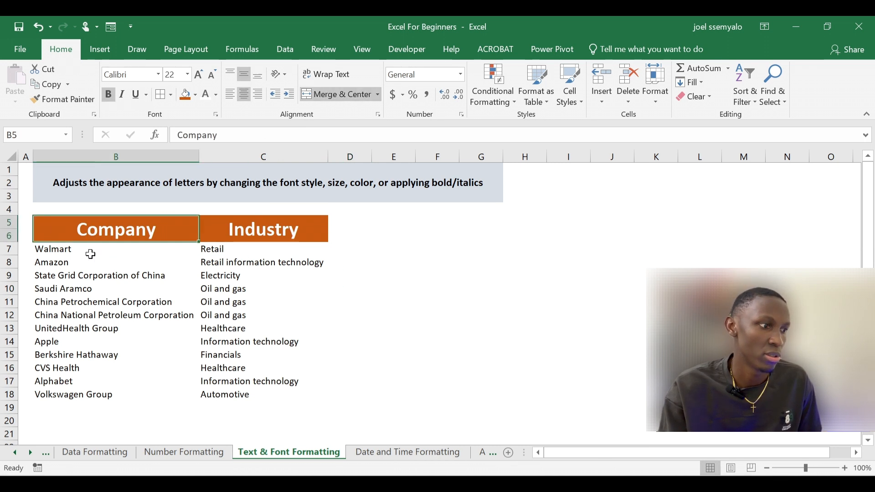
click(90, 250)
click(148, 225)
drag(148, 226, 260, 392)
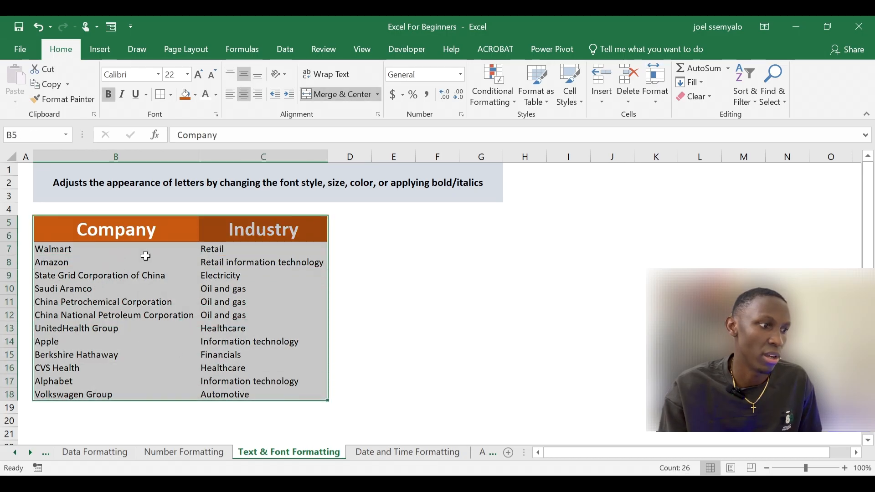
click(170, 96)
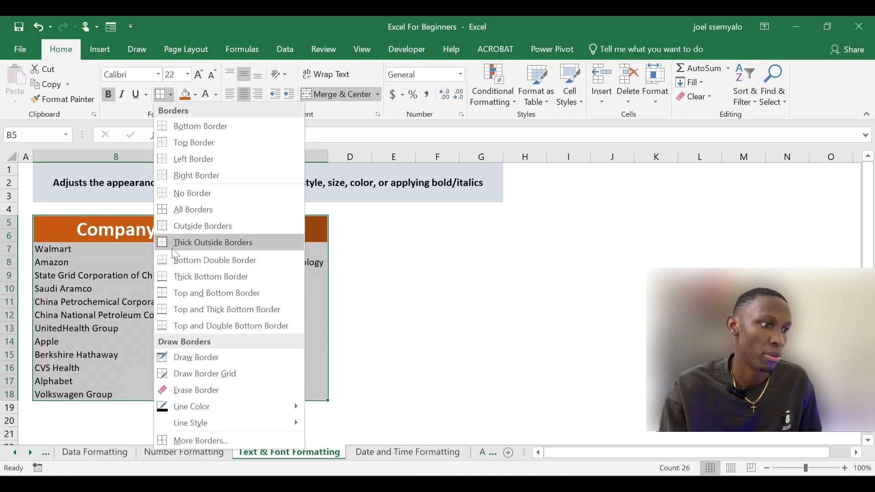
click(180, 212)
click(399, 286)
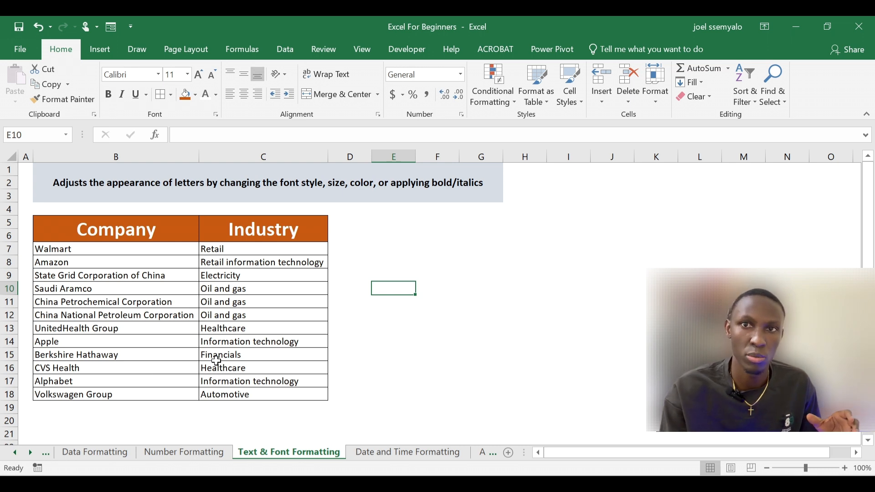
click(117, 329)
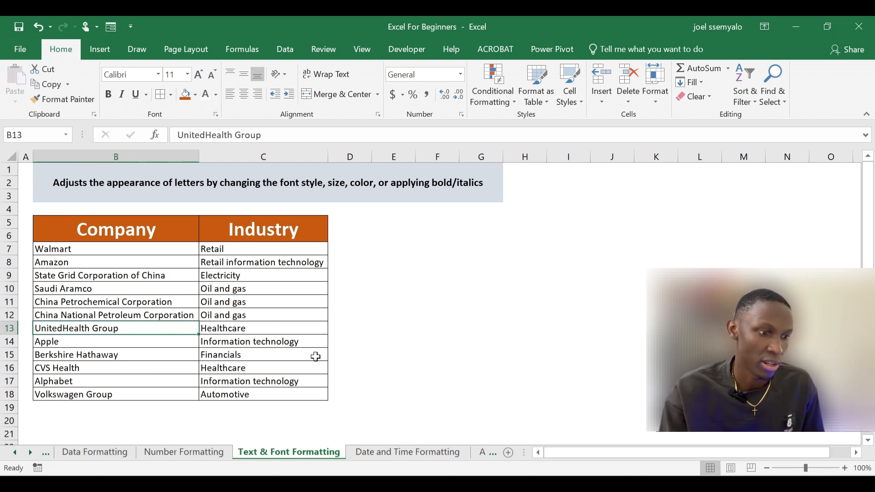
click(353, 320)
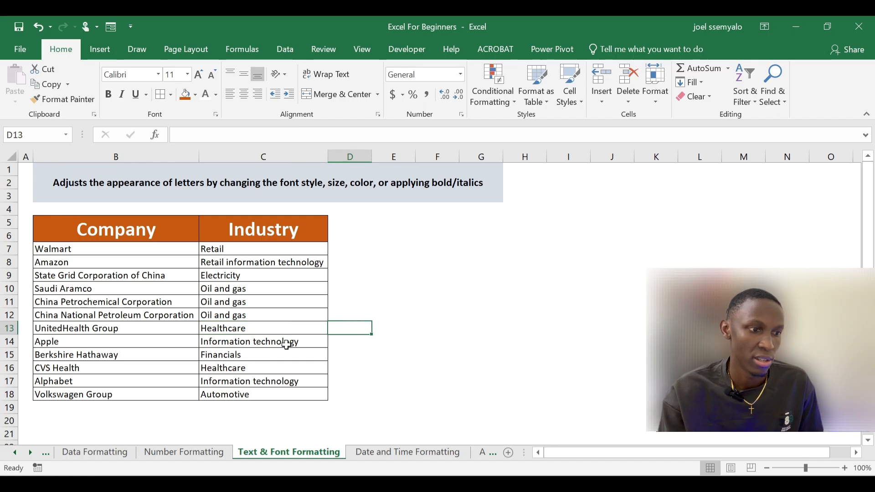
Step: Open the Date and Time Formatting sheet and compare the plain table's Date column in C6:C14 with the formatted one in G6:G14
click(388, 455)
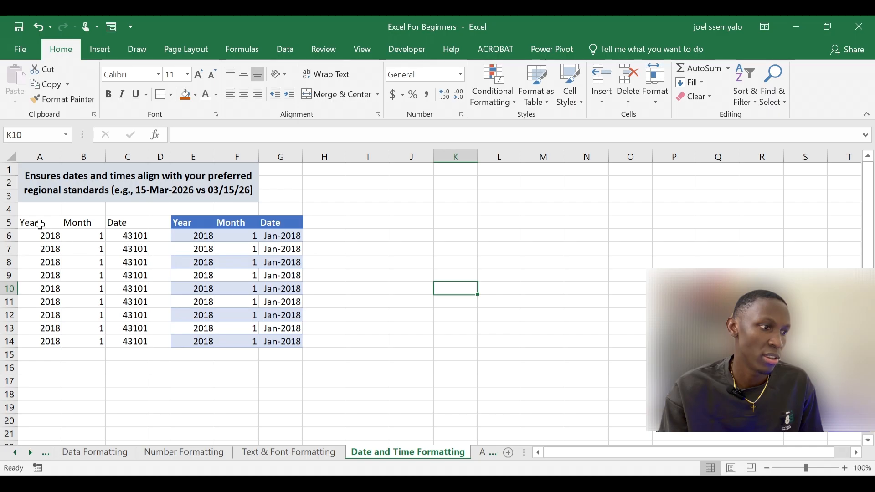
drag(41, 222, 141, 332)
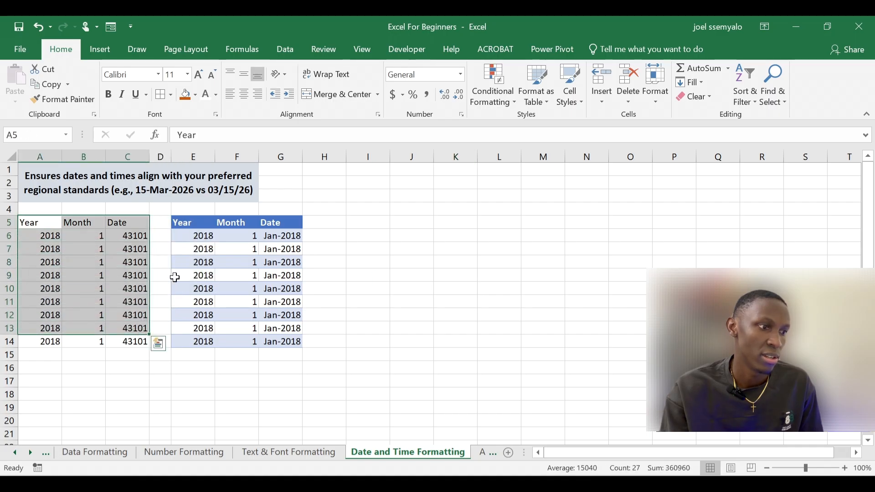
drag(179, 223, 253, 344)
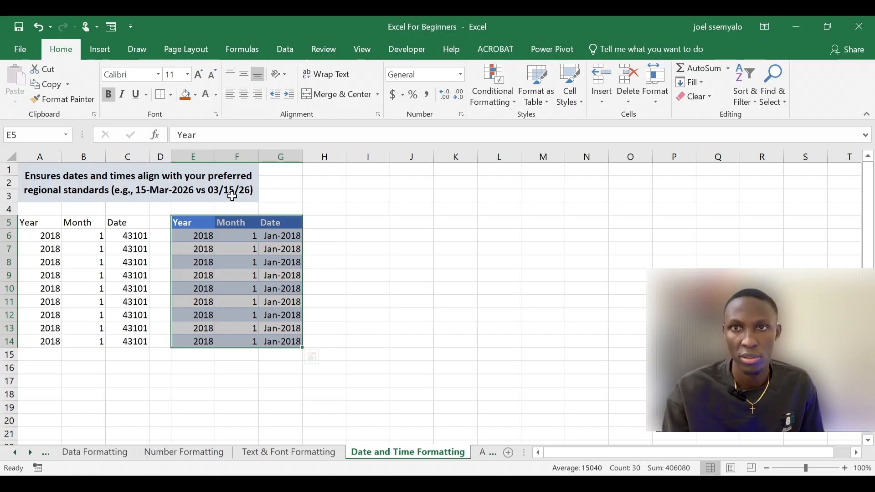
click(128, 249)
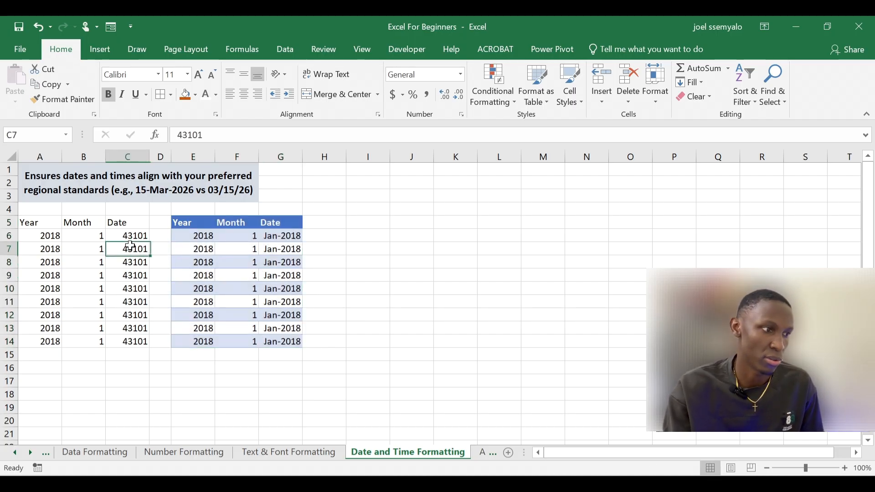
drag(130, 235, 134, 341)
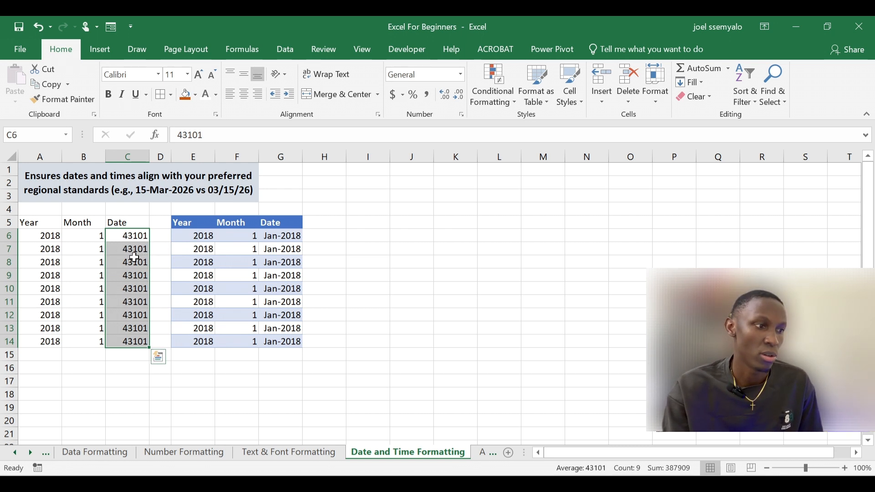
drag(269, 234, 284, 342)
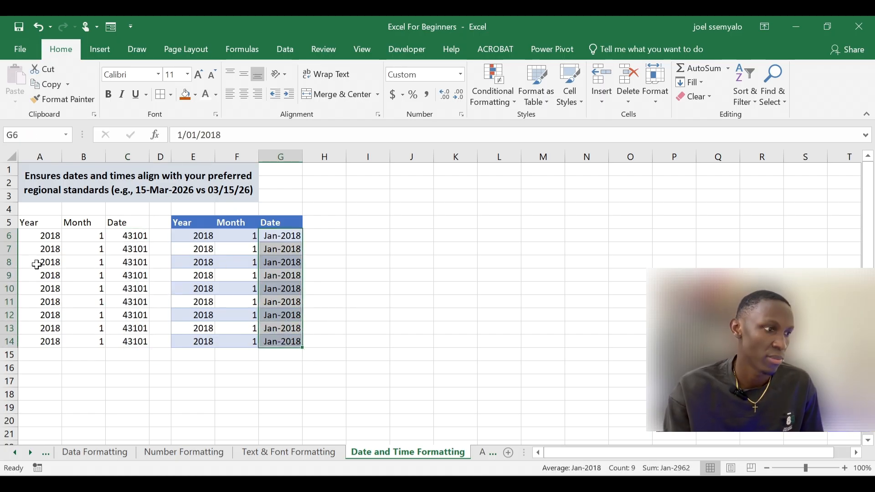
Step: Style the Year, Month and Date headers in A5:C5 with a dark blue fill and white, bold, size 12 text
click(26, 224)
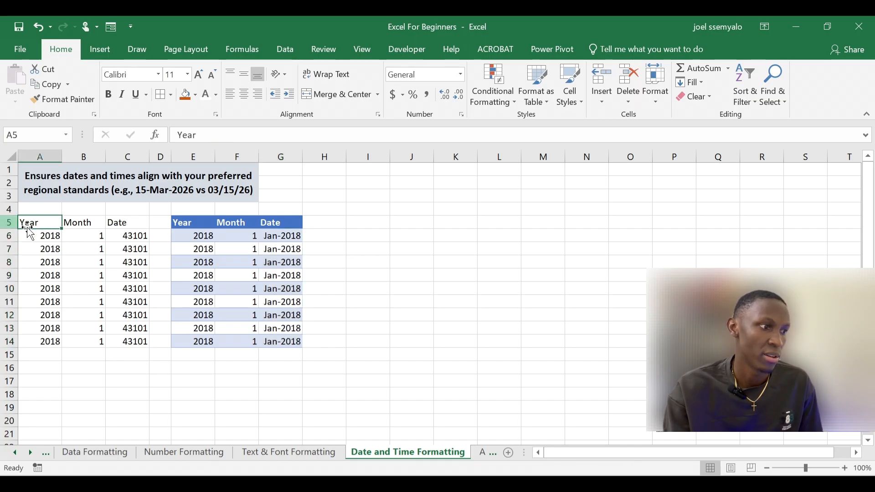
drag(42, 220, 99, 223)
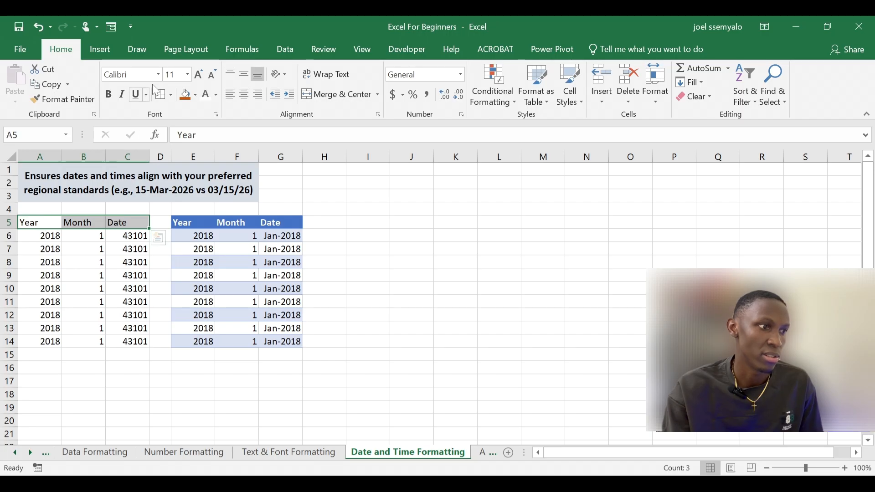
click(196, 96)
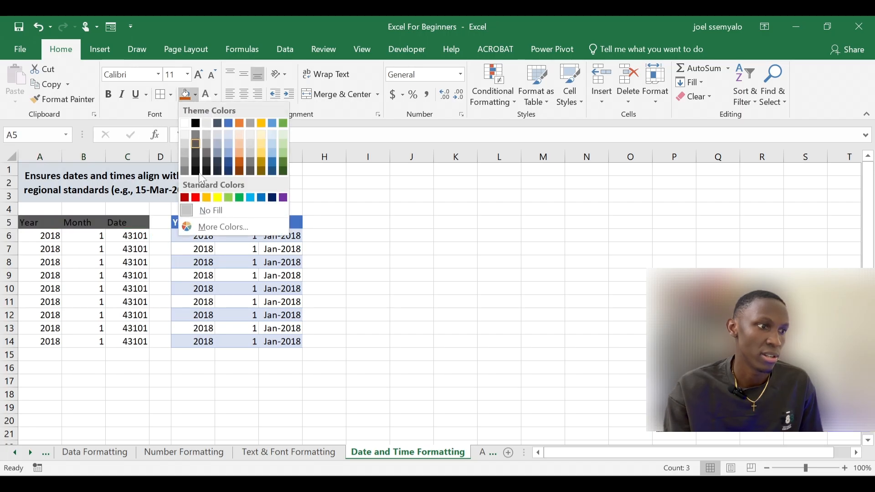
click(228, 172)
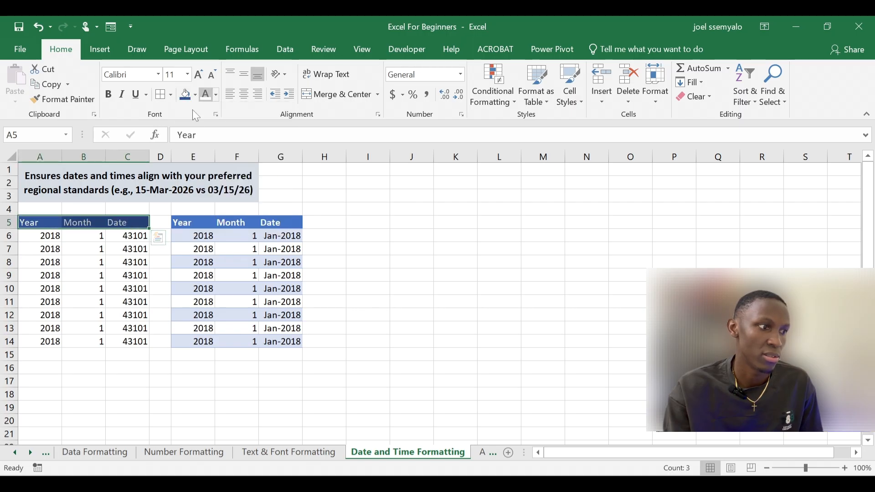
click(107, 95)
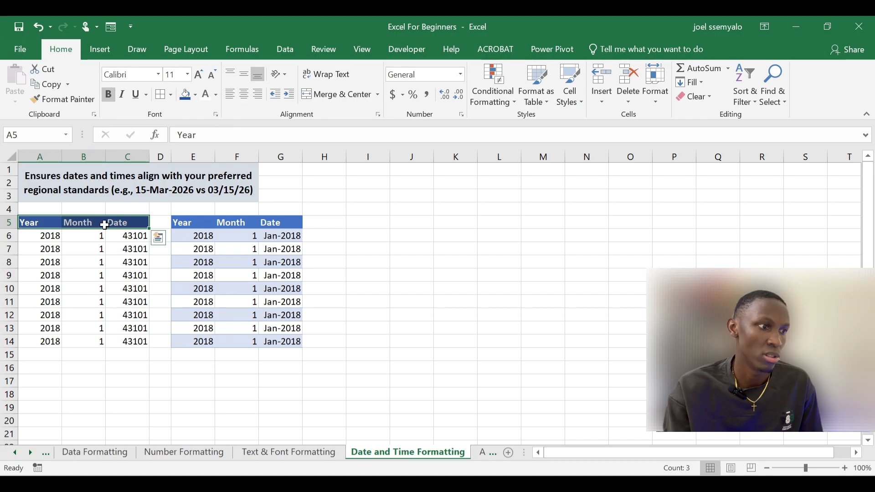
click(197, 75)
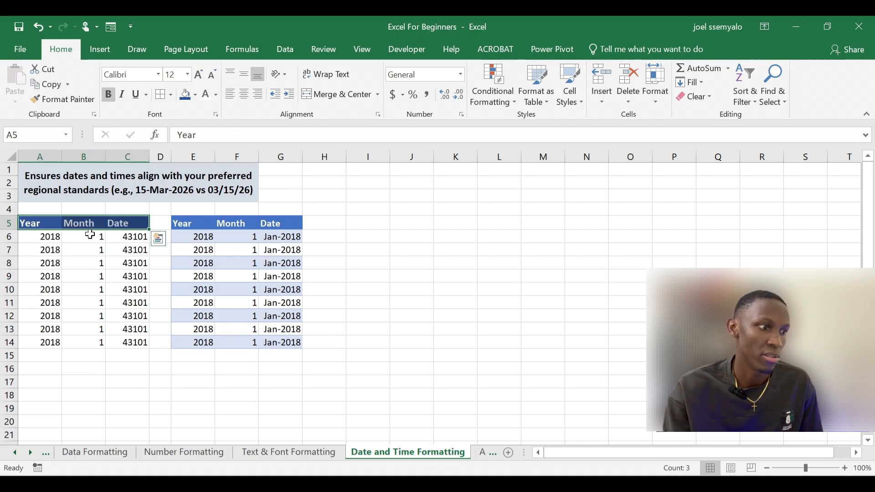
click(115, 248)
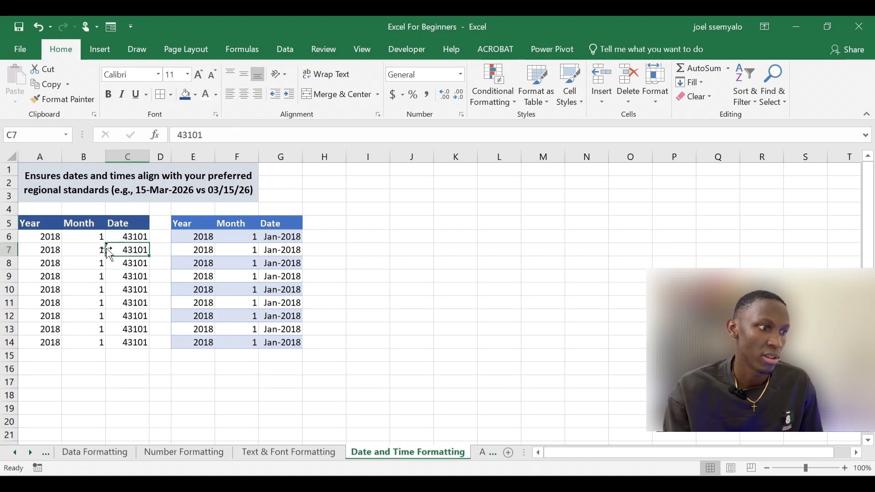
Step: Open the cell formatting for the plain table's dates in C6:C14 and look through the Date category's types
click(48, 238)
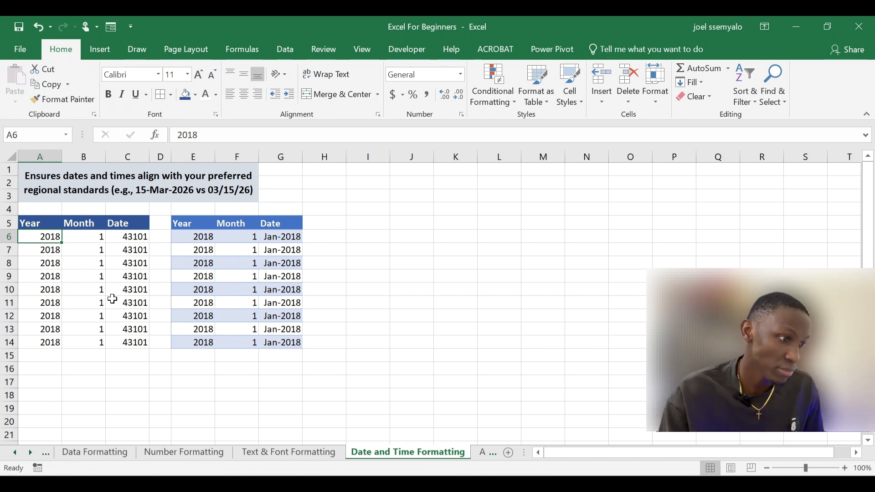
click(93, 242)
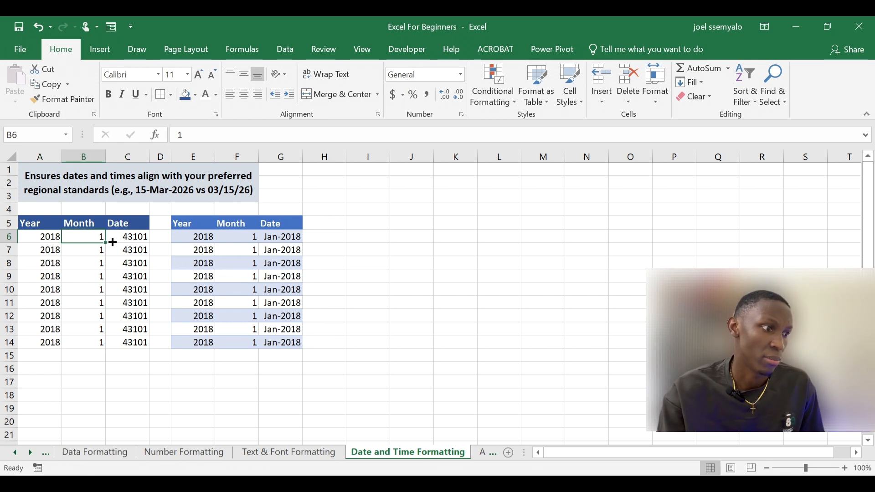
click(129, 237)
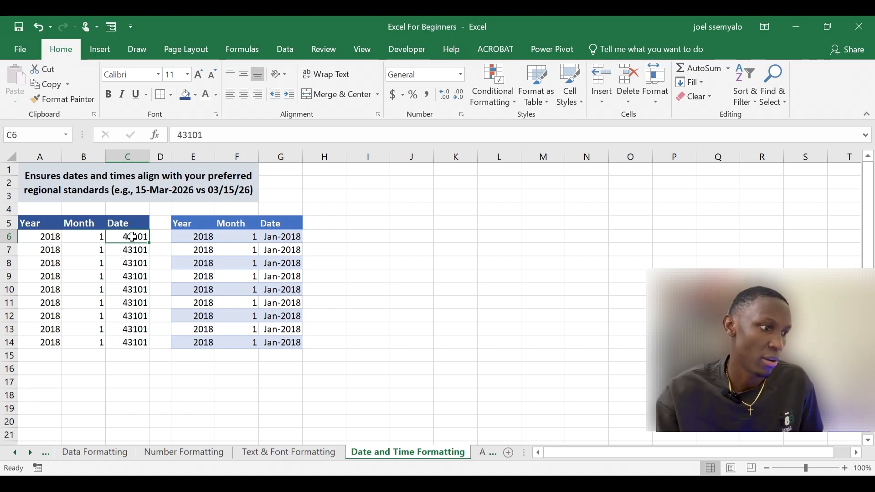
drag(132, 236, 138, 340)
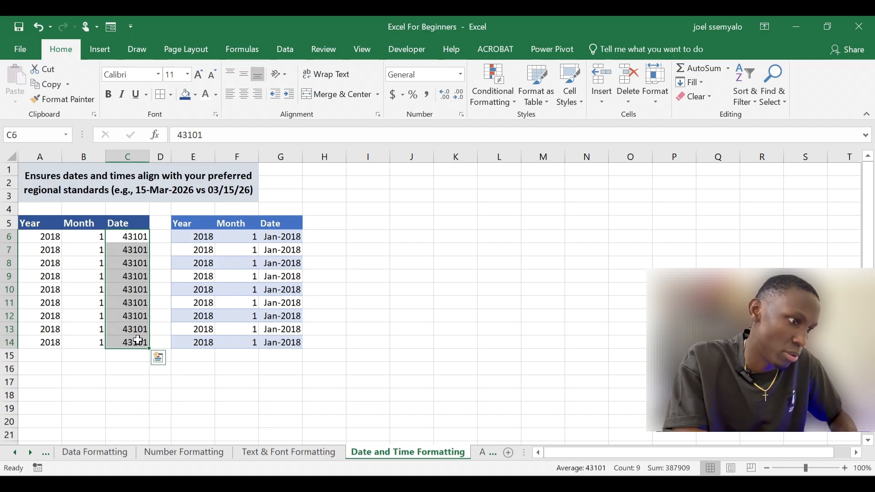
key(ctrl+1)
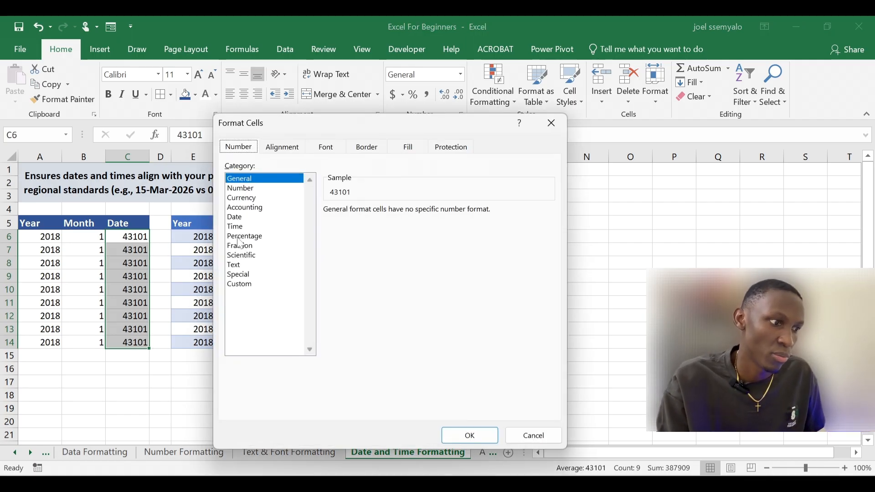
click(239, 217)
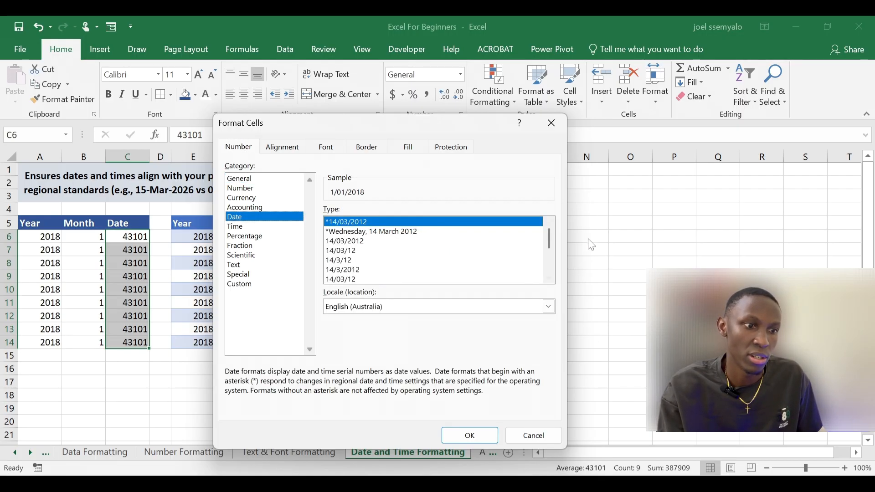
click(548, 277)
click(549, 277)
click(549, 278)
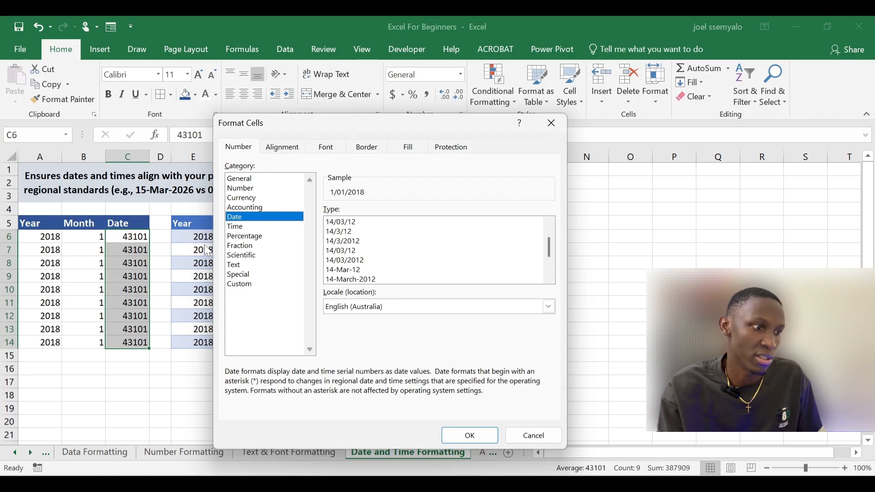
Step: Apply the custom number format mmm/yyyy to the dates in C6:C14, based on the existing d/mm/yyyy code
click(245, 285)
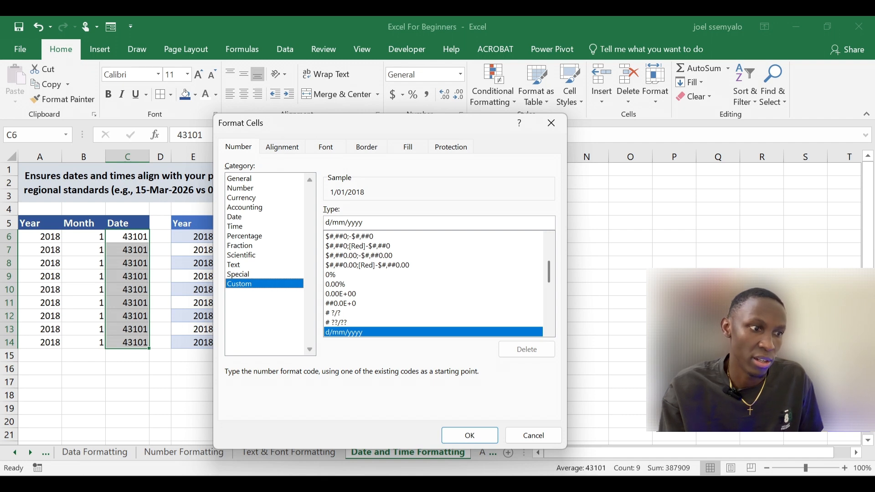
click(333, 223)
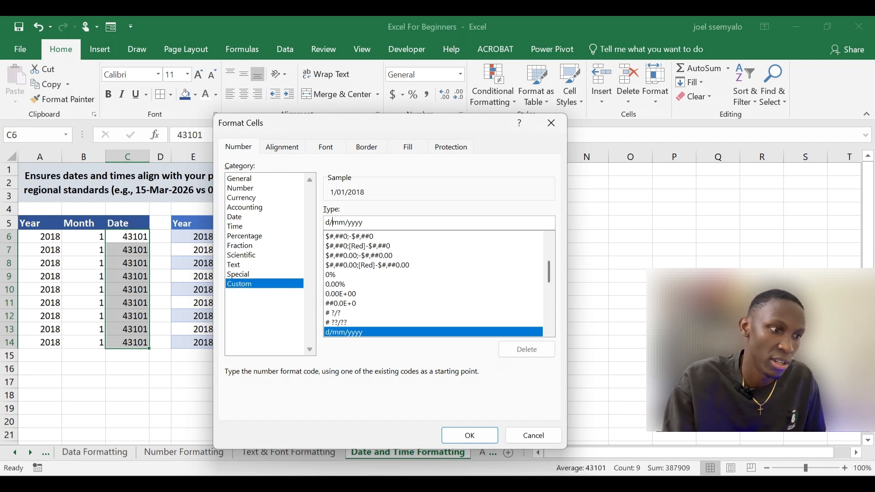
key(BackSpace)
key(BackSpace)
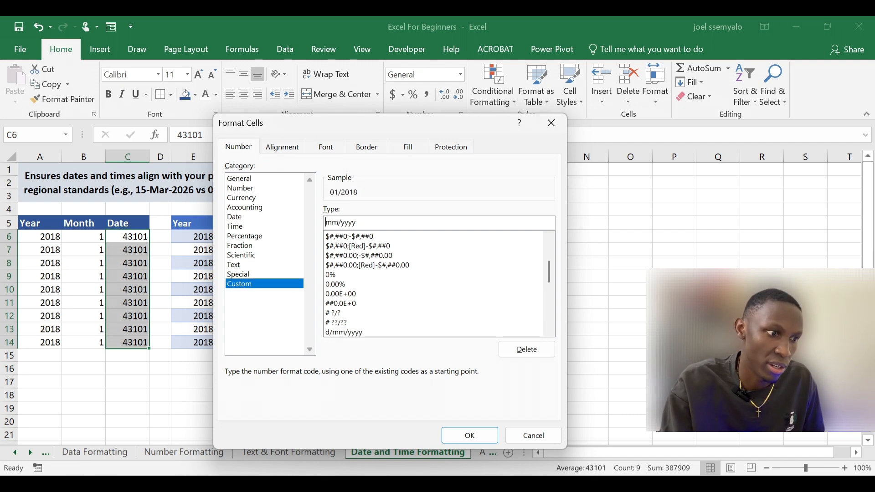
text(M)
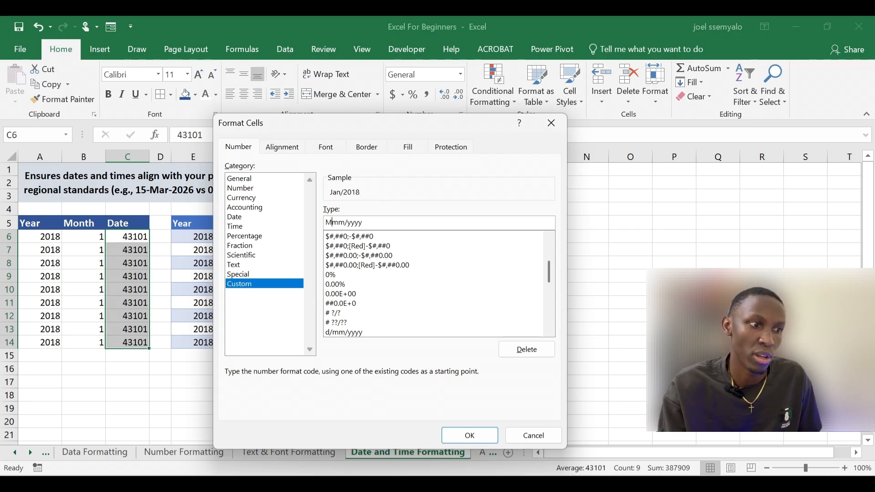
click(474, 436)
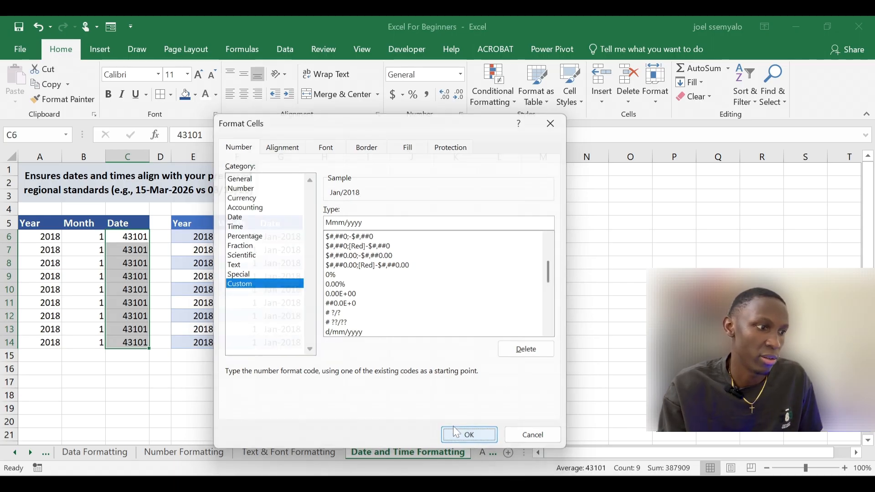
click(127, 289)
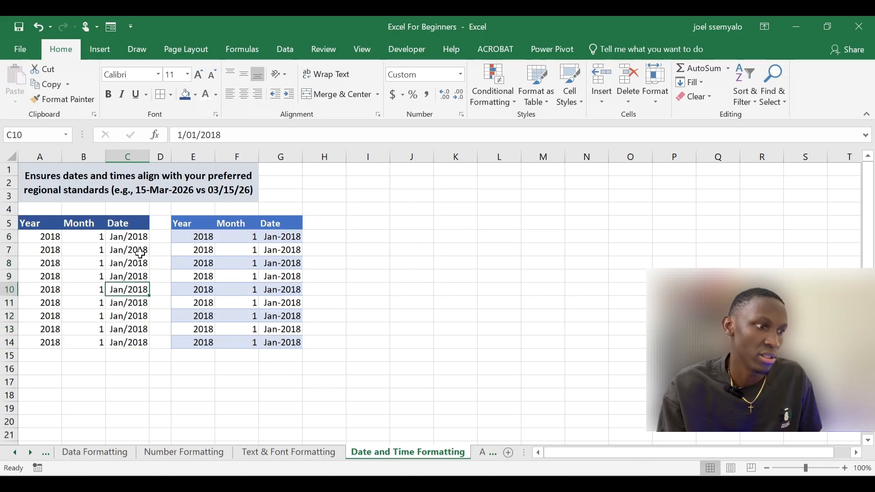
Step: Compare with the dates in G6:G14 and change the custom format of C6:C14 to mmm-yyyy
drag(293, 237, 287, 341)
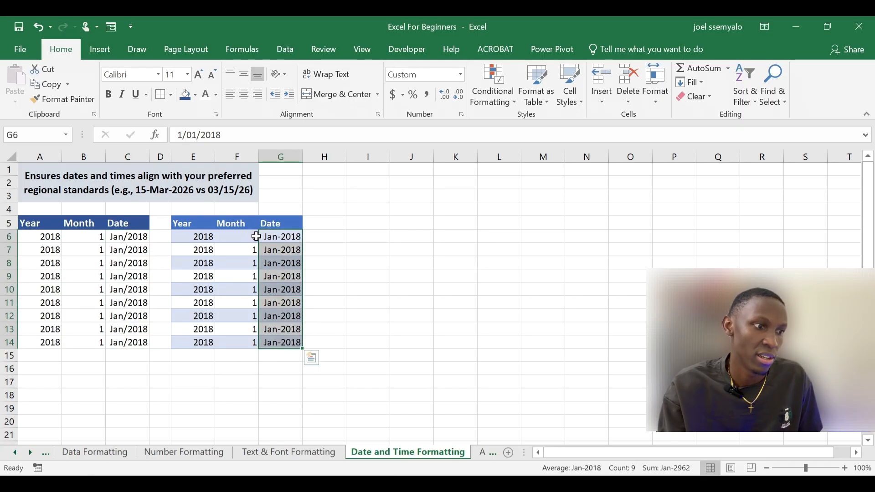
click(134, 238)
drag(134, 238, 127, 342)
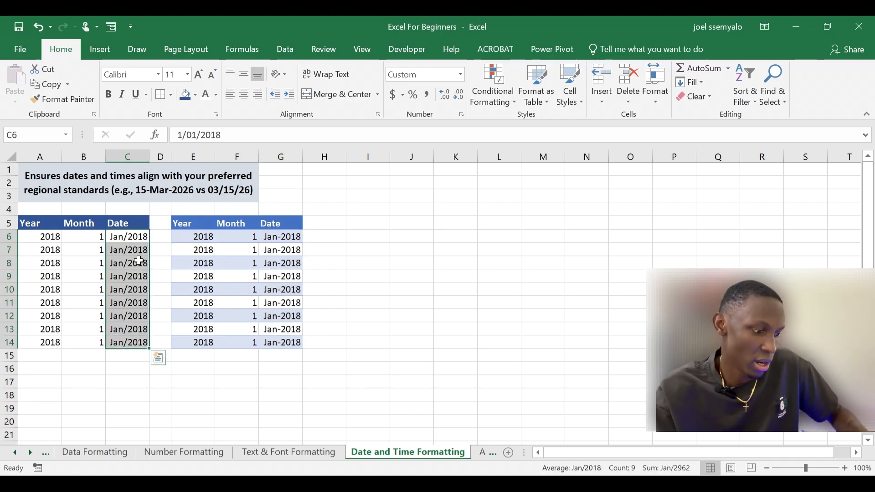
key(ctrl+1)
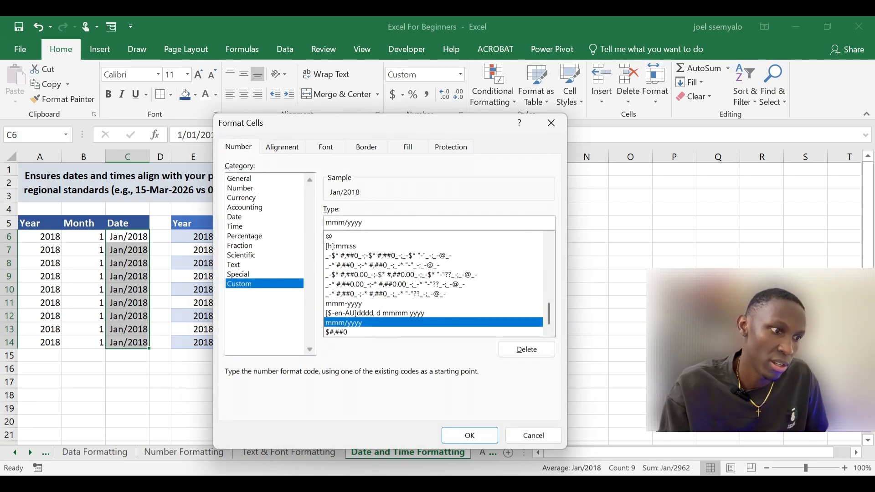
key(BackSpace)
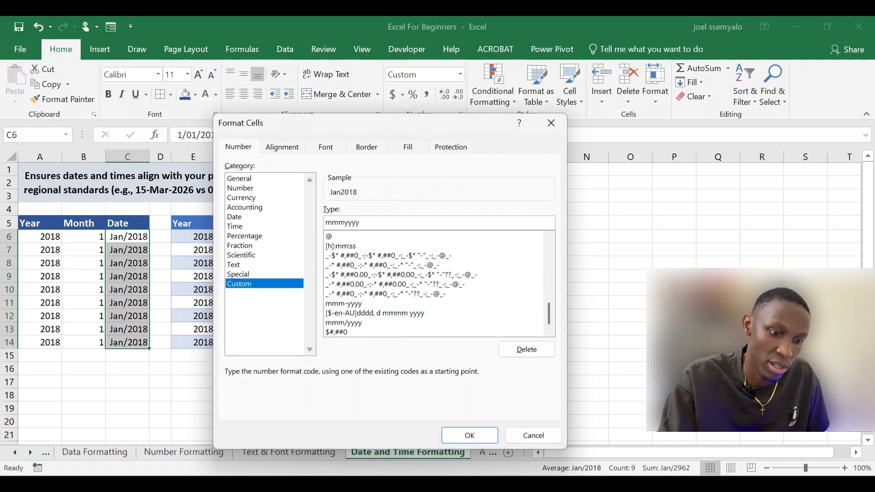
text(-)
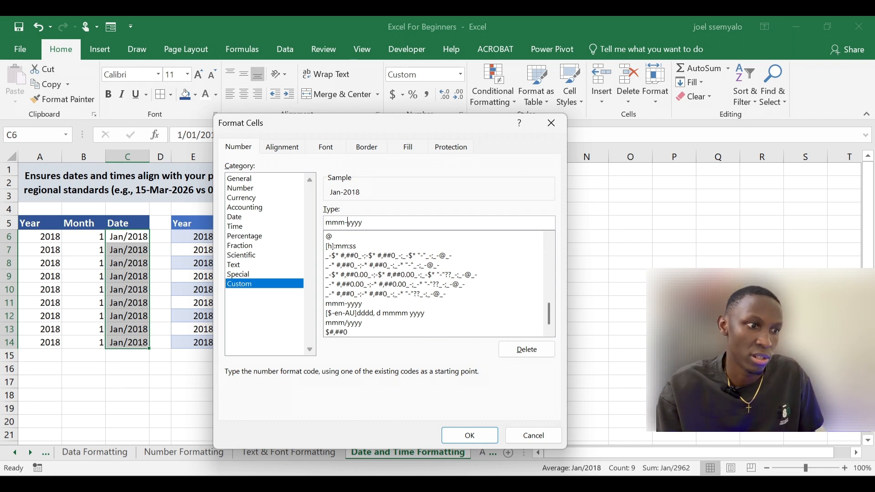
click(474, 434)
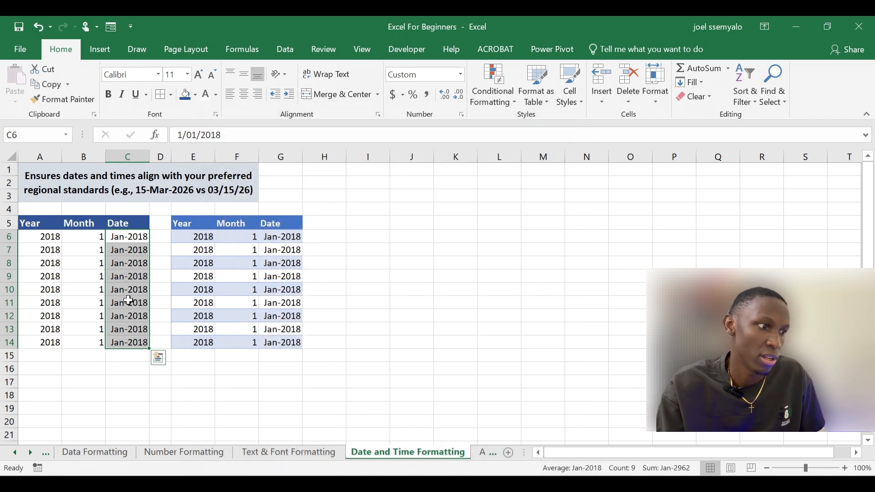
click(128, 248)
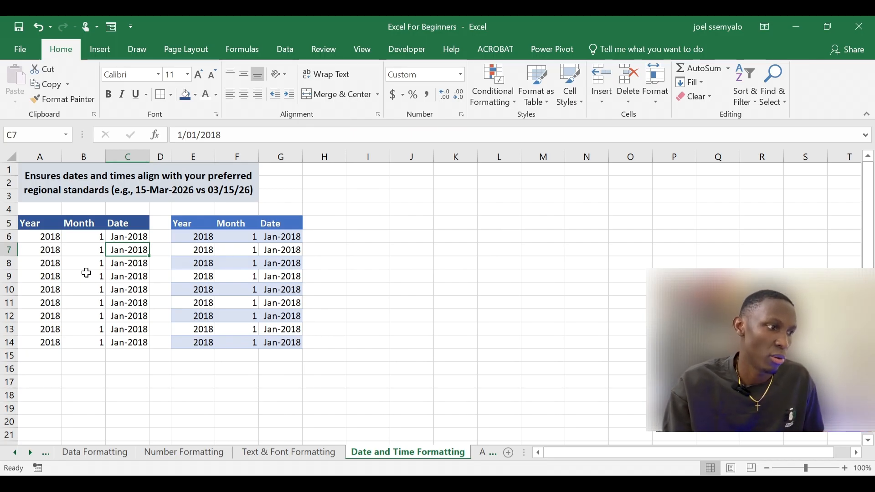
Step: Apply All Borders to both tables, A5:C14 and E5:G14, including their headers
drag(39, 224, 133, 342)
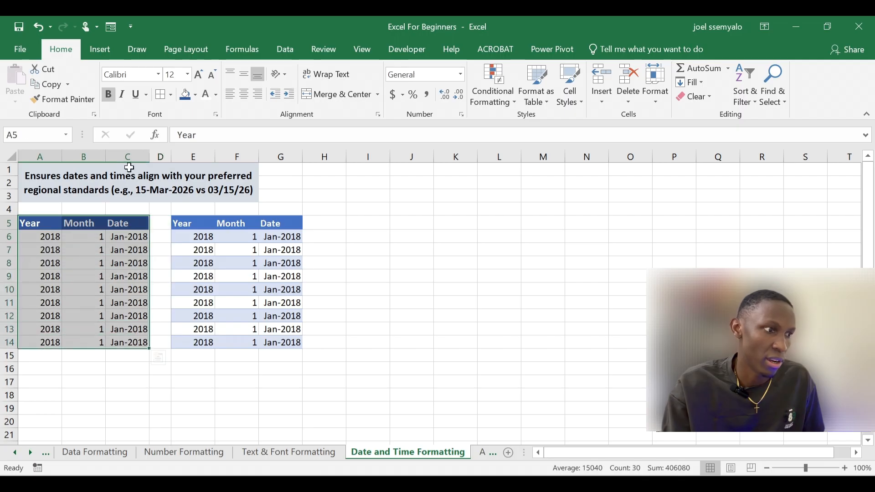
click(171, 94)
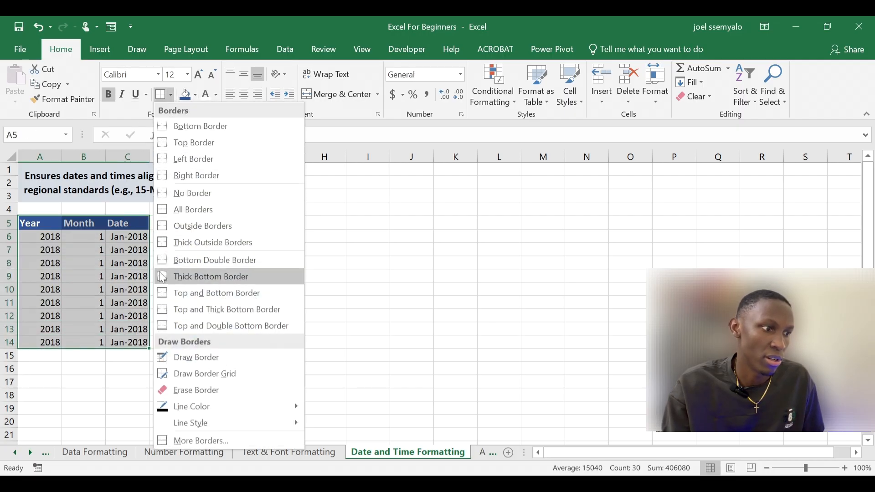
click(175, 210)
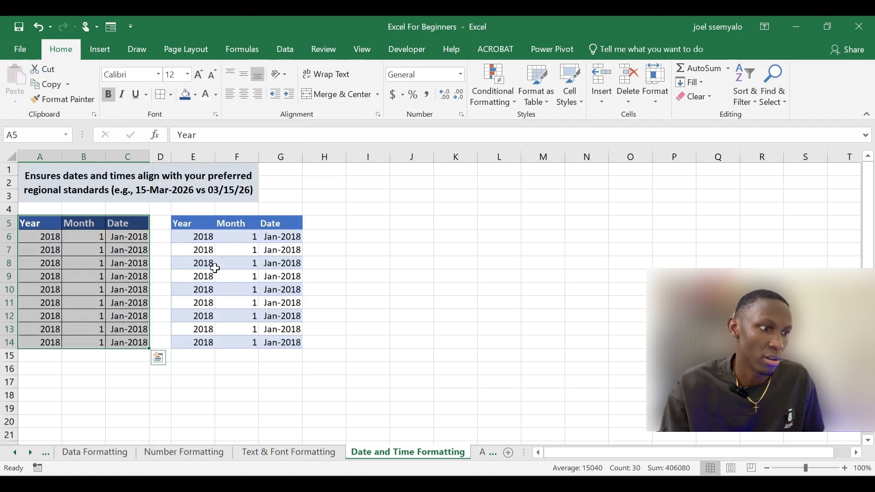
click(320, 224)
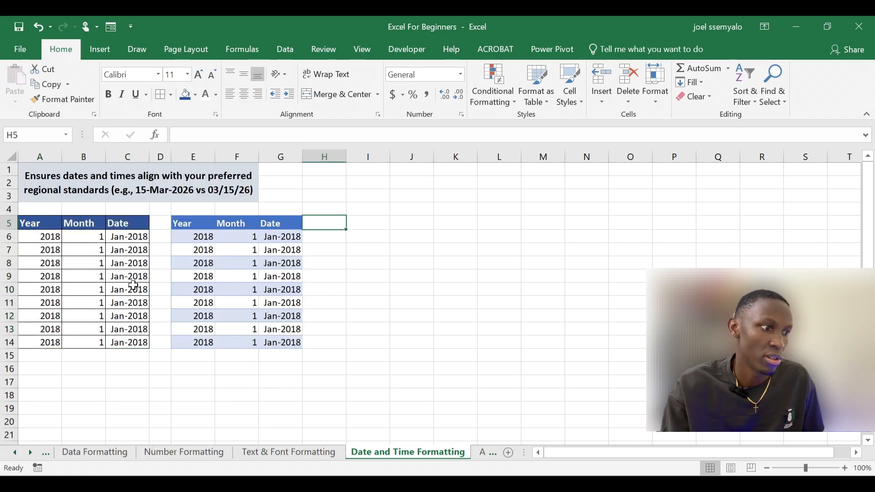
drag(188, 226, 293, 342)
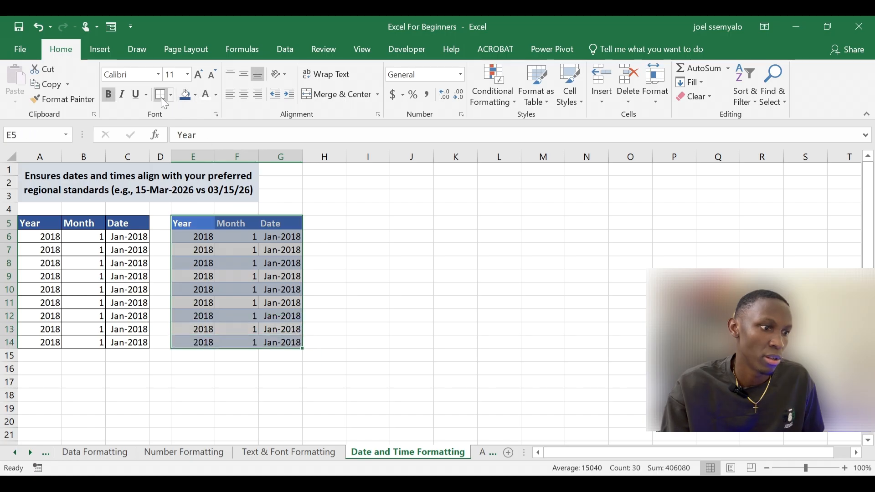
click(333, 199)
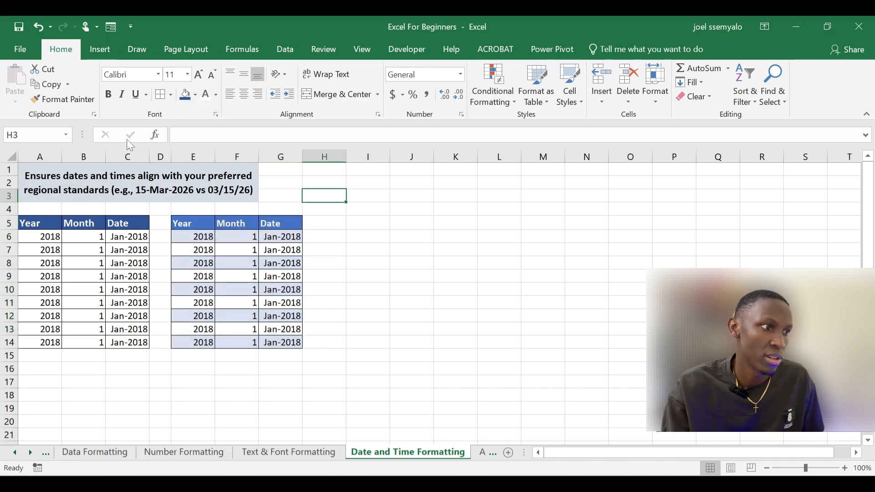
Step: Hide the gridlines on the Date and Time Formatting sheet
click(353, 50)
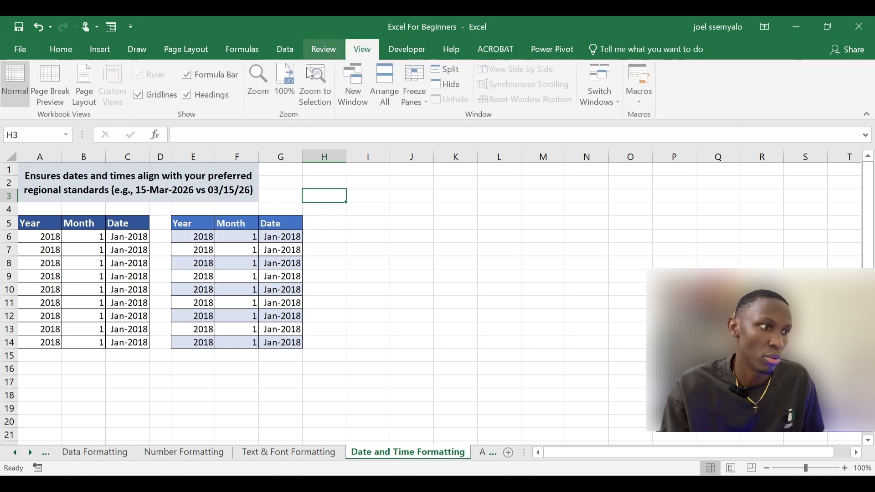
click(140, 95)
click(411, 249)
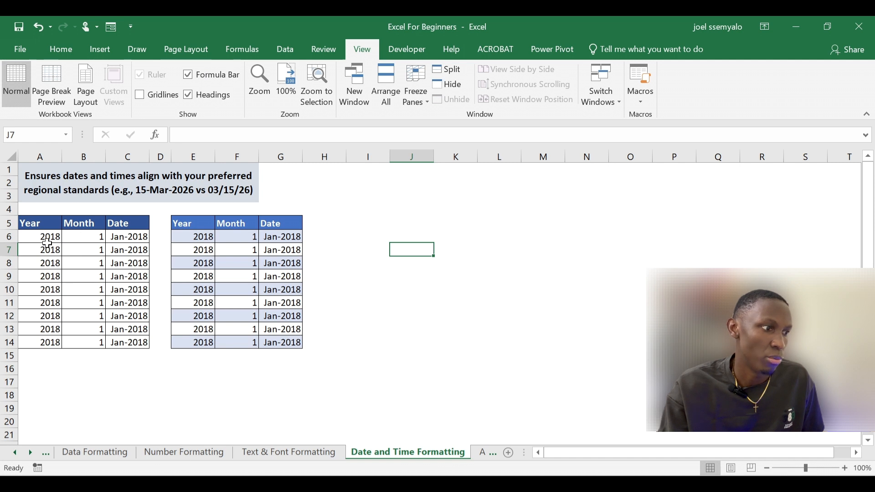
Step: Fill the first data row, A6:C6, with the lightest shade of the blue theme color
drag(43, 238, 128, 237)
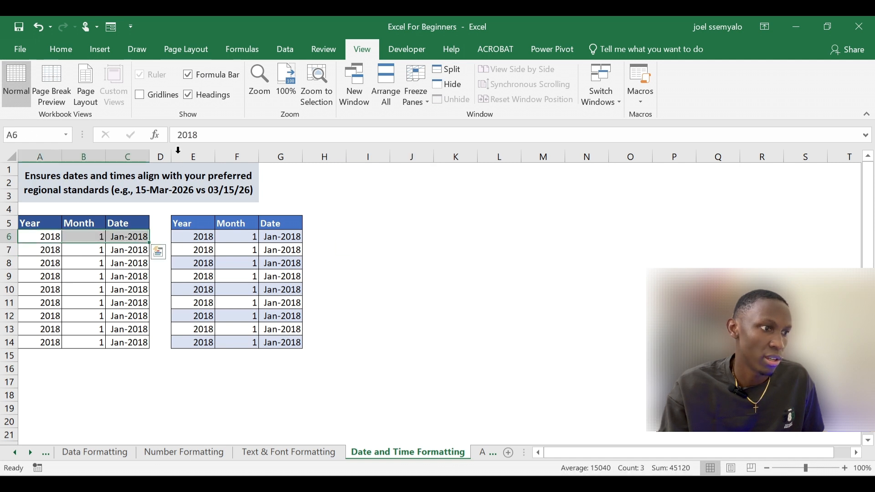
click(60, 49)
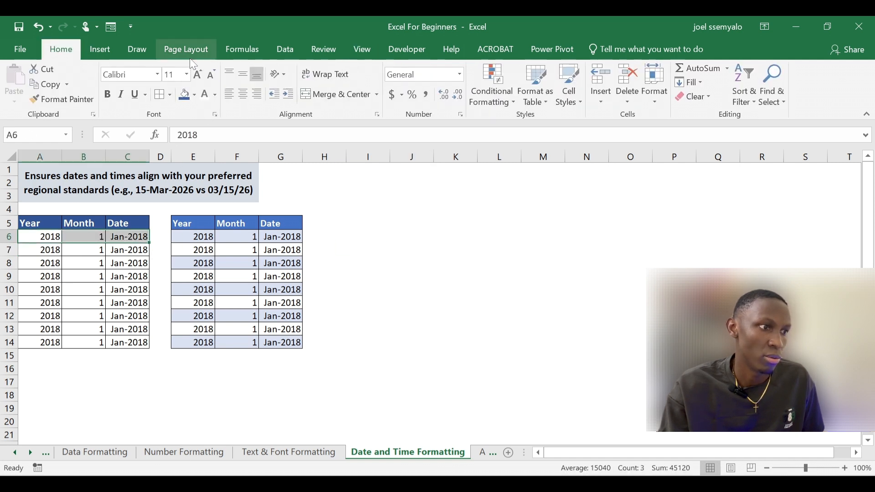
click(195, 95)
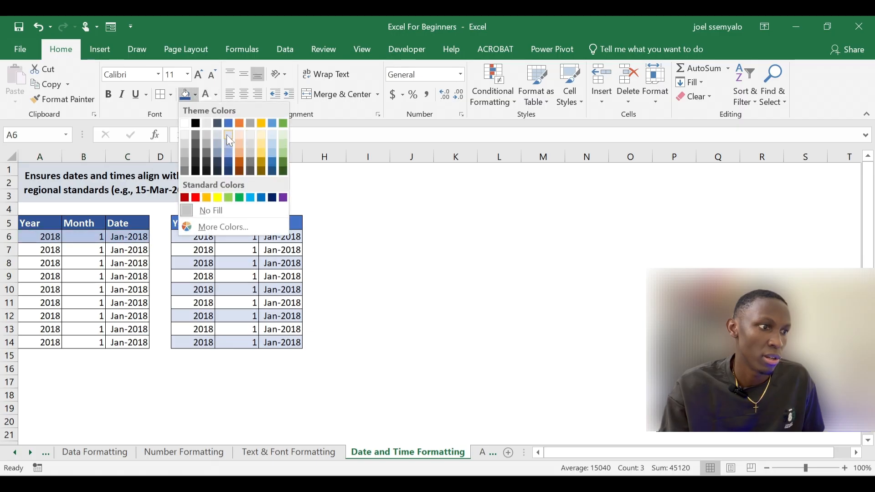
click(229, 136)
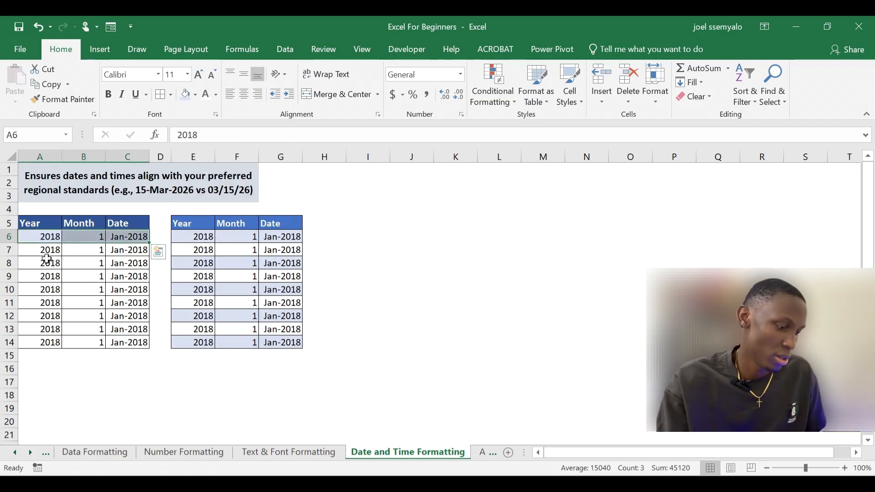
Step: Copy the blue-filled row A6:C6 and paste it as values with source formatting onto rows 8, 10, 12 and 14 of the same table
key(ctrl+c)
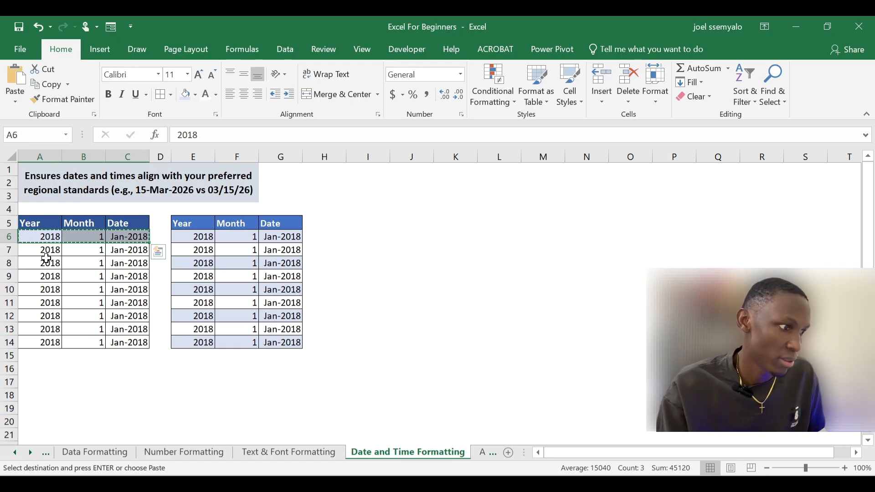
ctrl+click(28, 263)
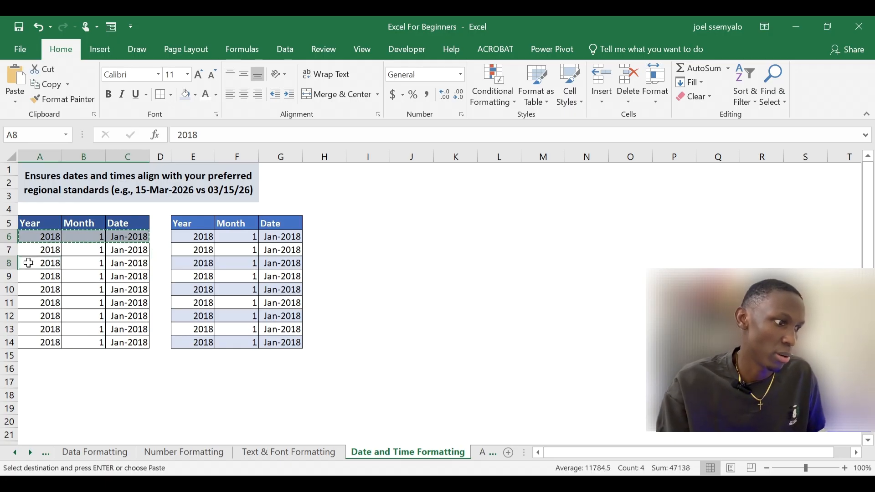
ctrl+click(25, 296)
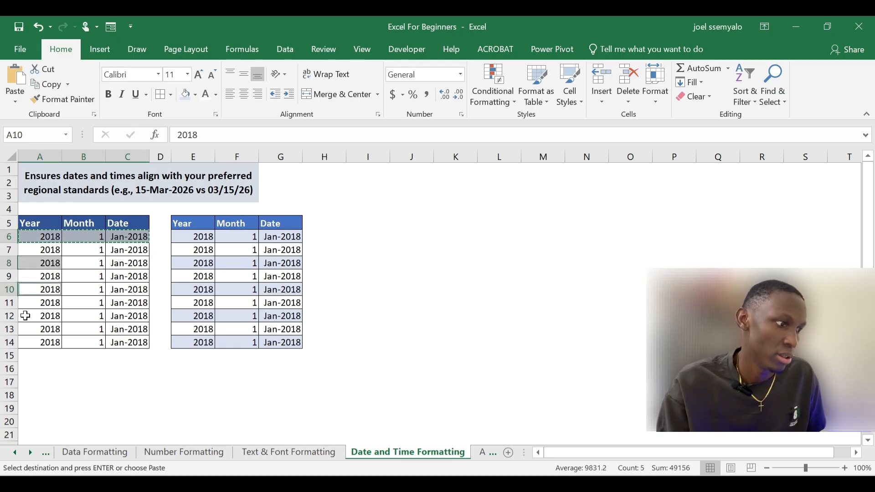
ctrl+click(28, 315)
ctrl+click(30, 342)
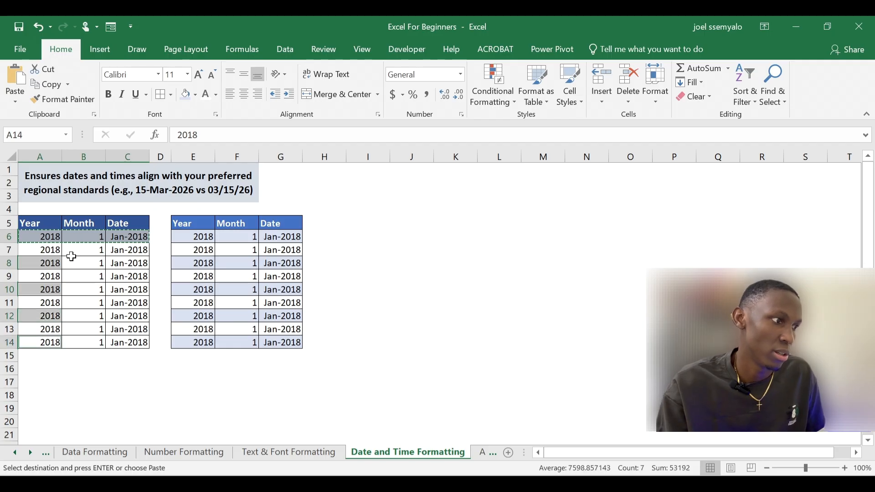
click(23, 100)
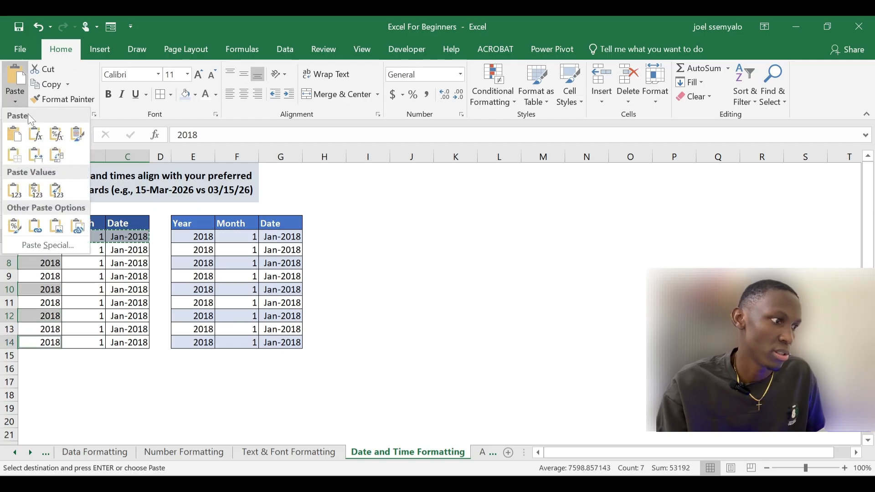
click(55, 193)
click(158, 270)
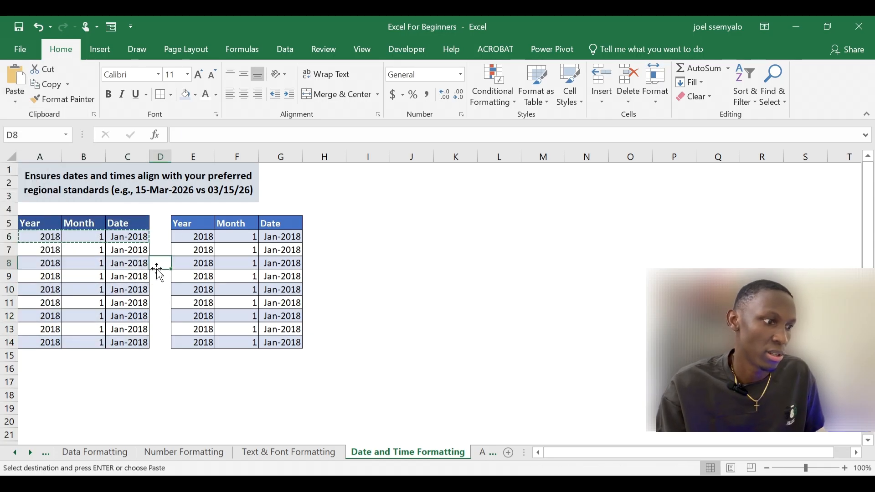
key(Escape)
click(158, 236)
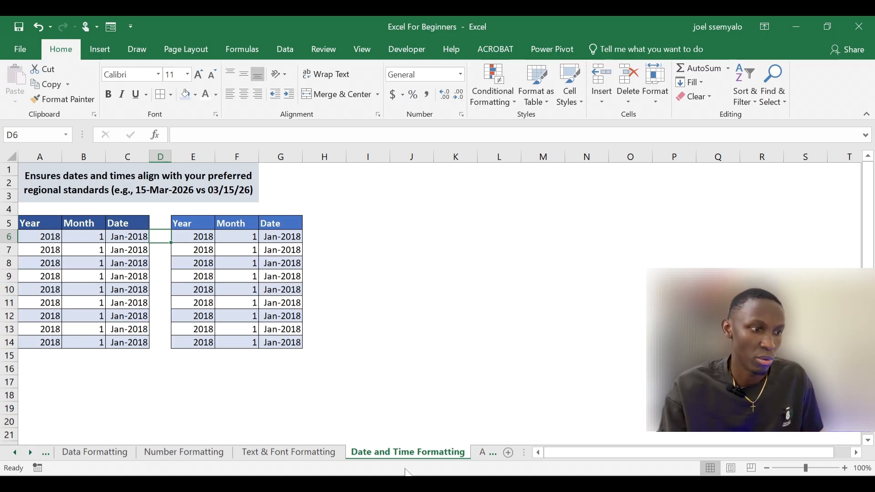
click(383, 255)
Step: Open the Alignment & Layout sheet and compare the plain Company and Industry table with the formatted revenue table
click(482, 453)
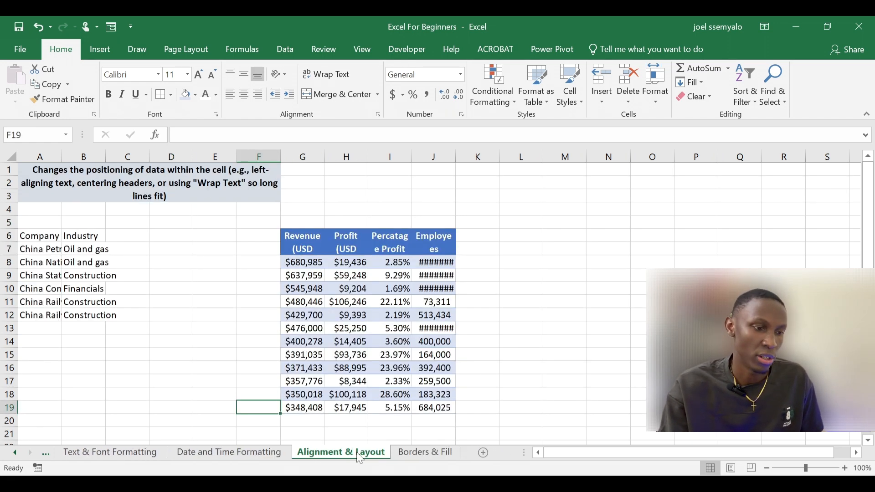
click(159, 314)
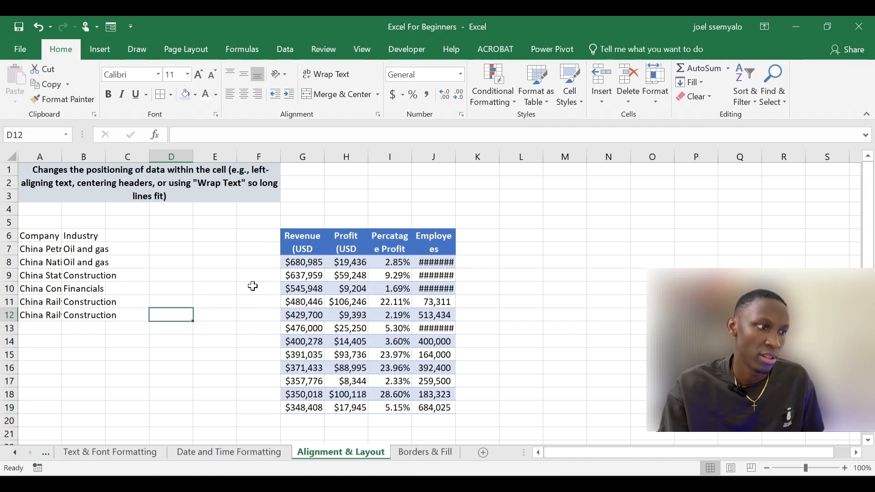
drag(36, 235, 80, 314)
drag(292, 237, 440, 407)
click(205, 318)
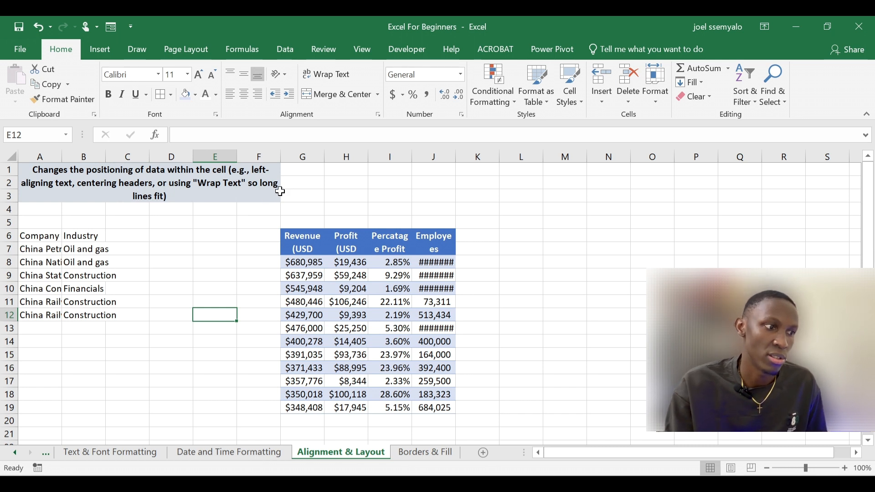
click(179, 277)
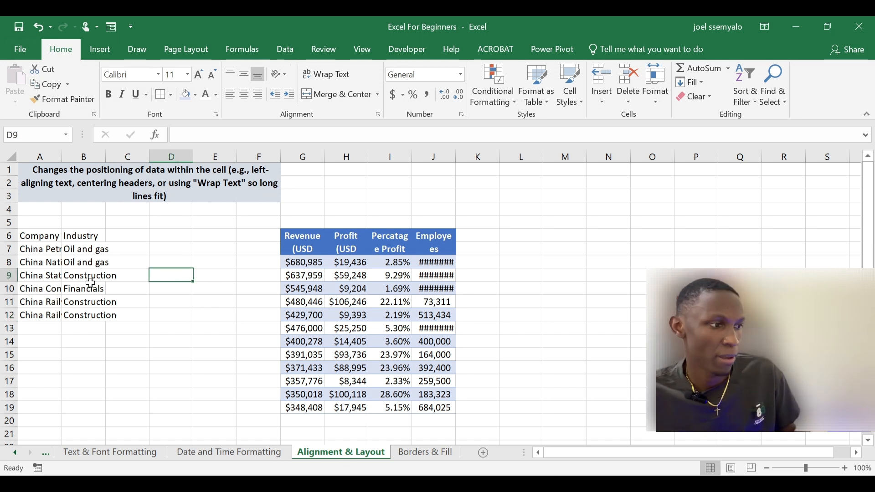
Step: Insert a blank column before column A and narrow it into a slim spacer margin
click(39, 148)
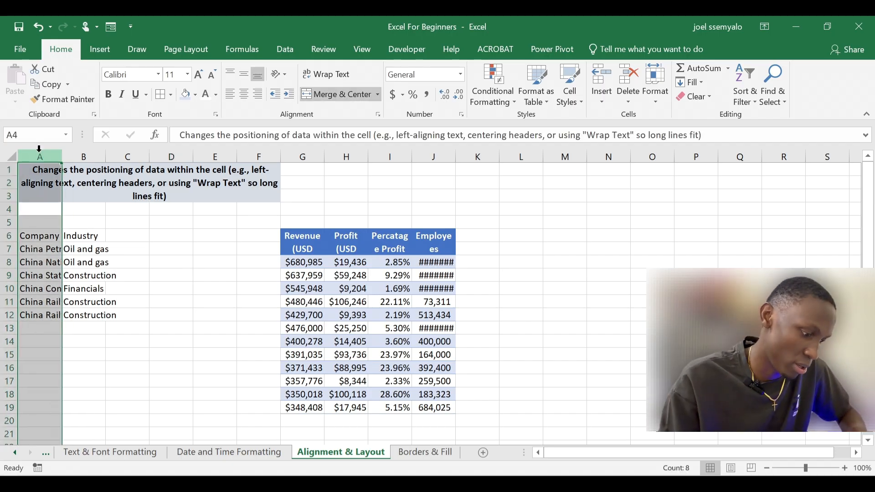
key(ctrl+shift+plus)
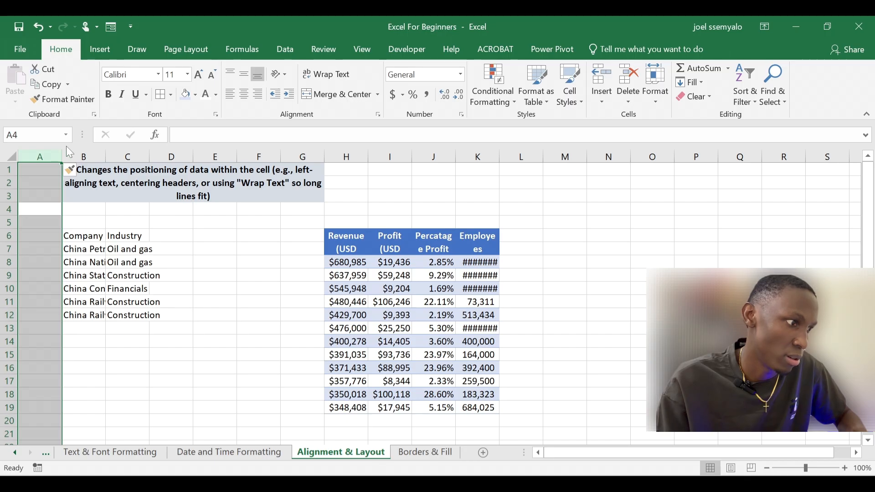
drag(62, 153, 29, 157)
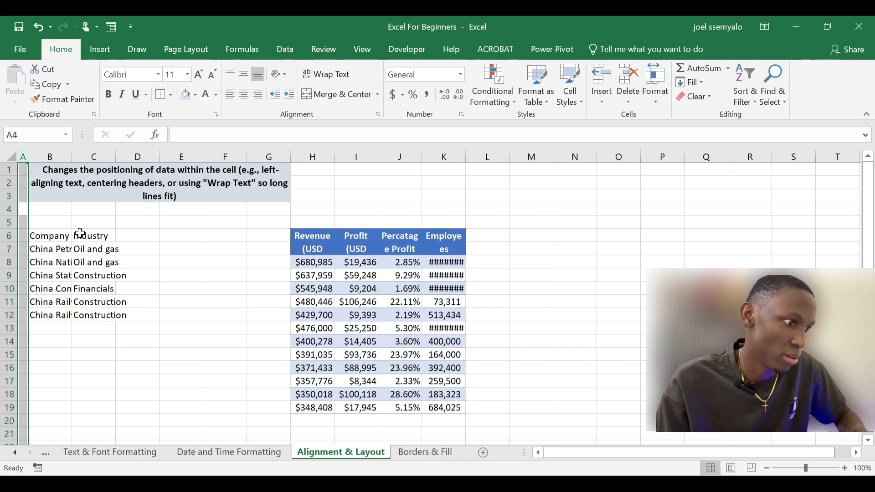
click(196, 262)
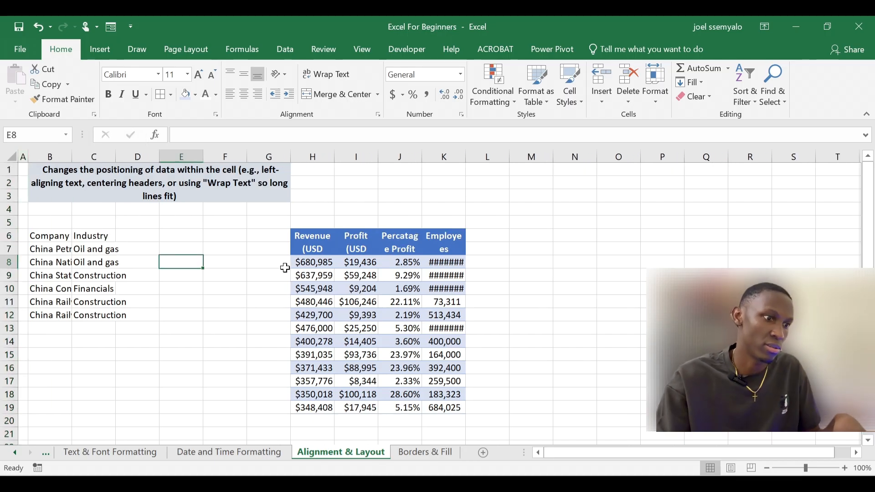
Step: Hide the gridlines on the Alignment & Layout sheet
click(180, 356)
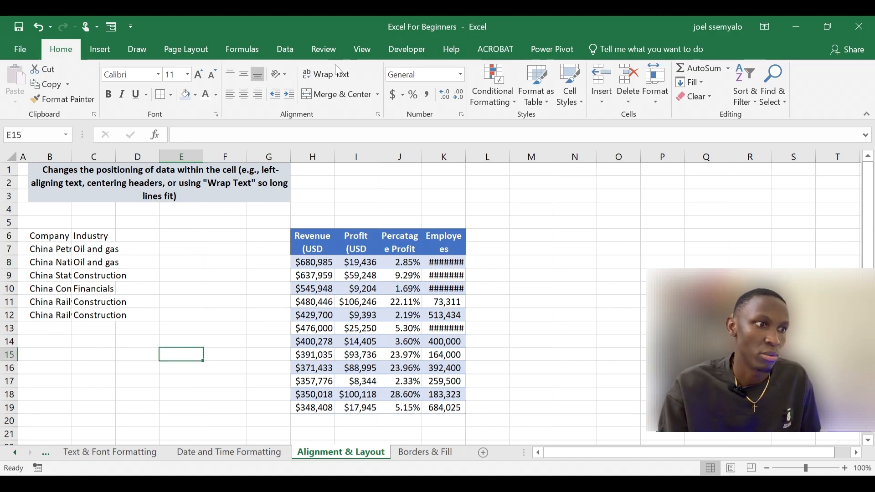
click(374, 50)
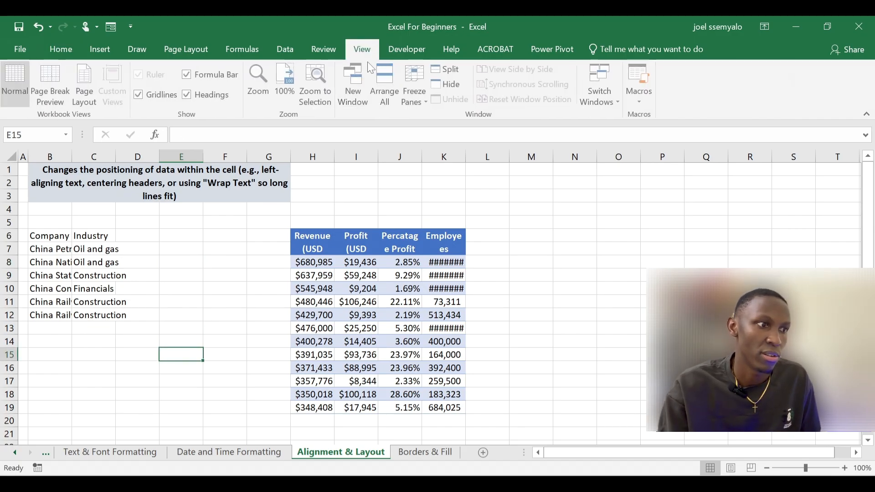
click(140, 94)
click(168, 271)
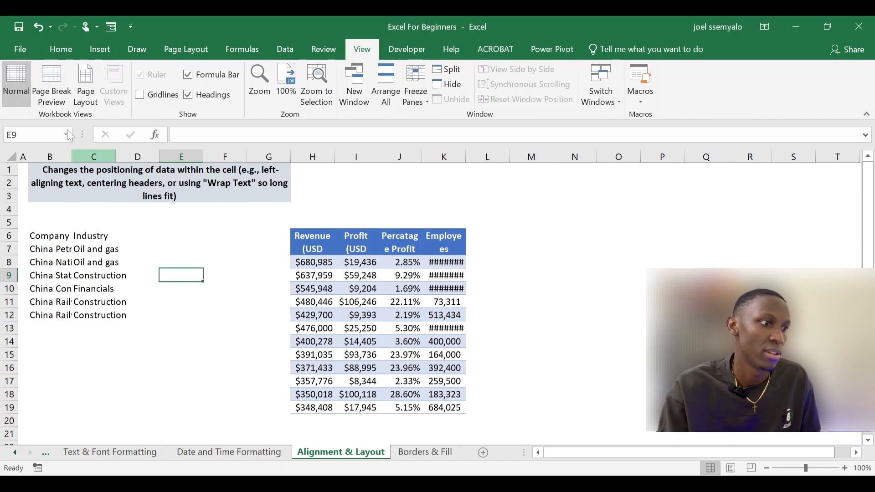
scroll(594, 242, down, 2)
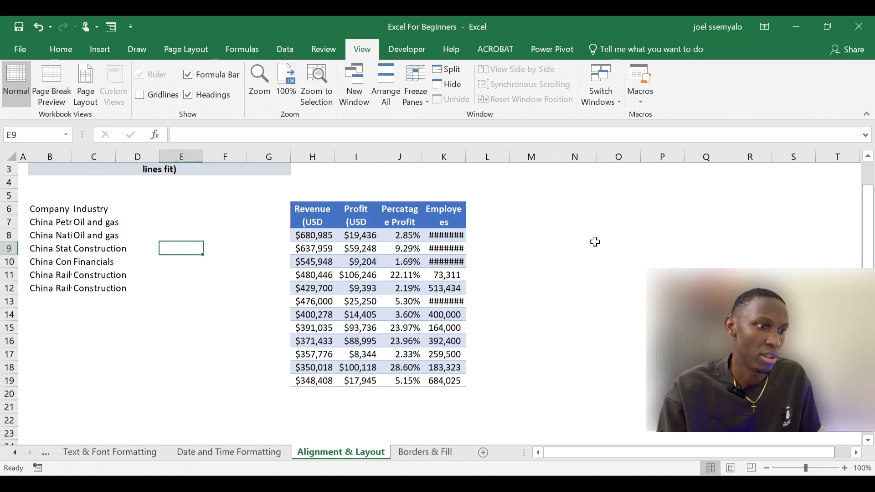
scroll(264, 254, up, 2)
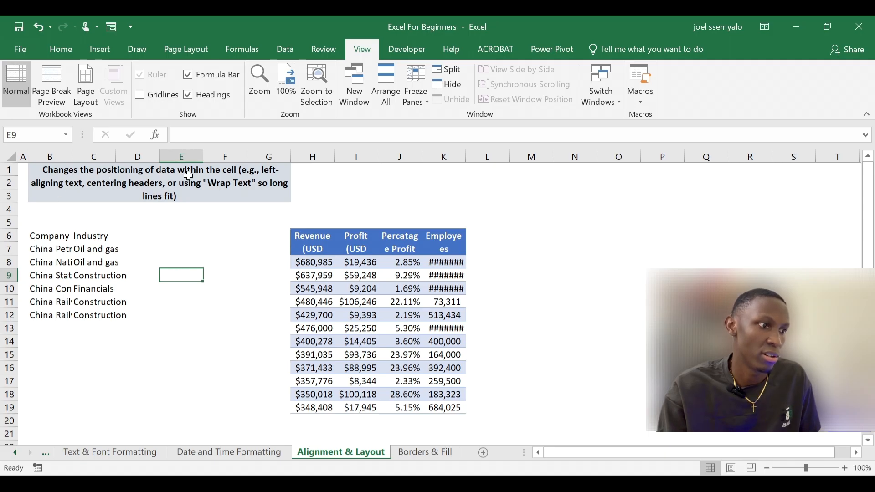
Step: AutoFit the widths of columns B and C to the Company and Industry entries in B6:C12
drag(53, 237, 88, 311)
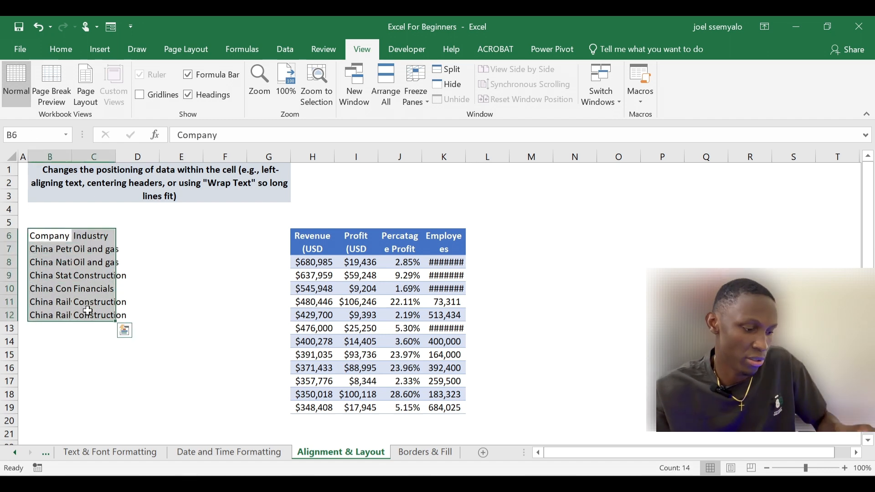
key(alt)
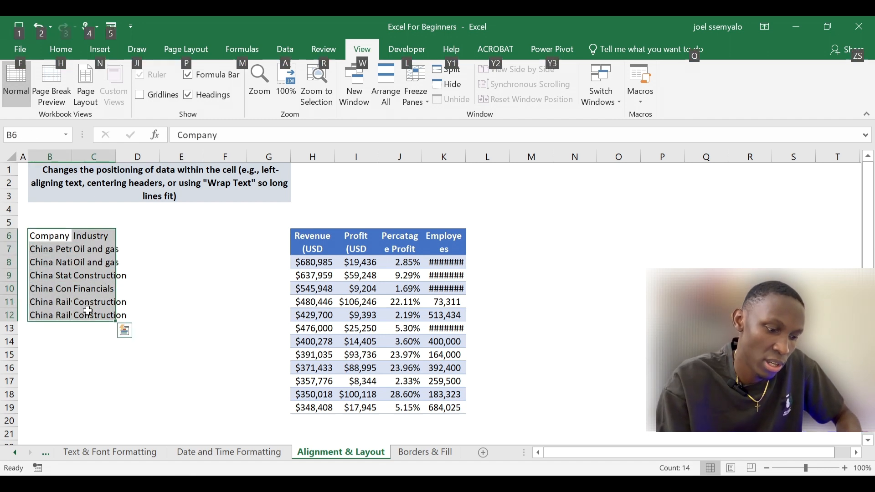
key(h)
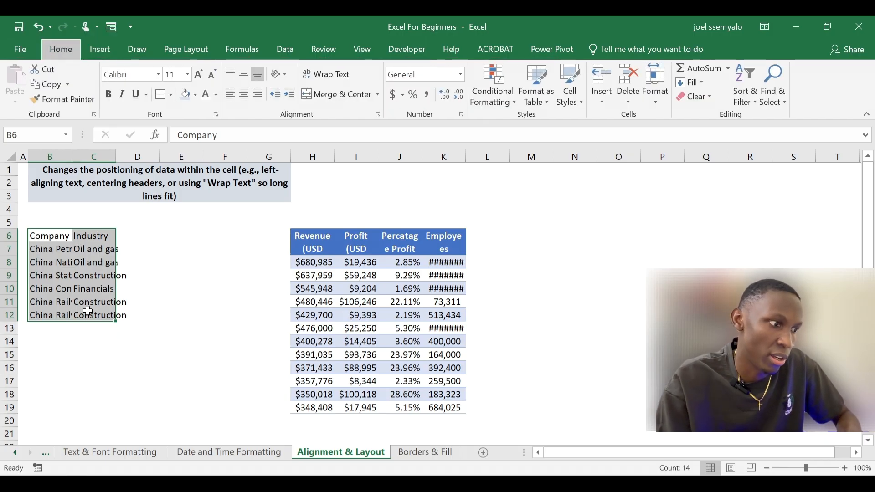
key(o)
key(i)
click(180, 392)
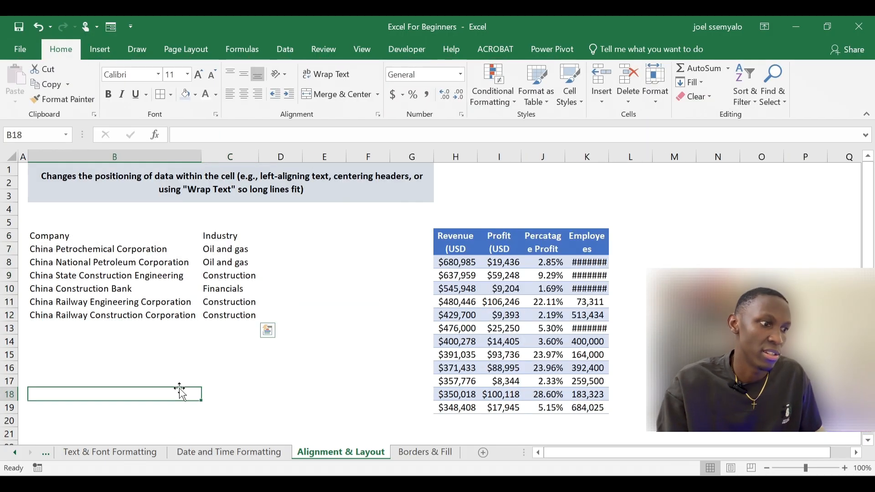
Step: Merge and center the Company header across B5:B6 and the Industry header across C5:C6, and middle-align both vertically
click(72, 233)
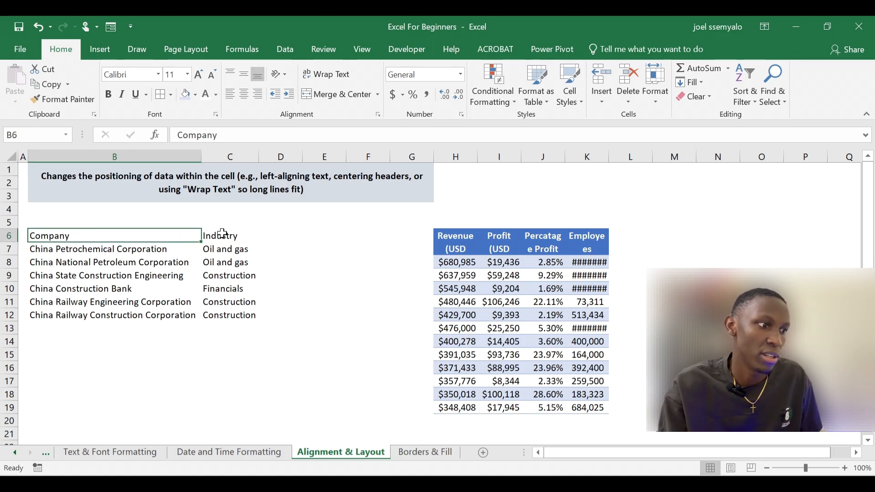
click(229, 238)
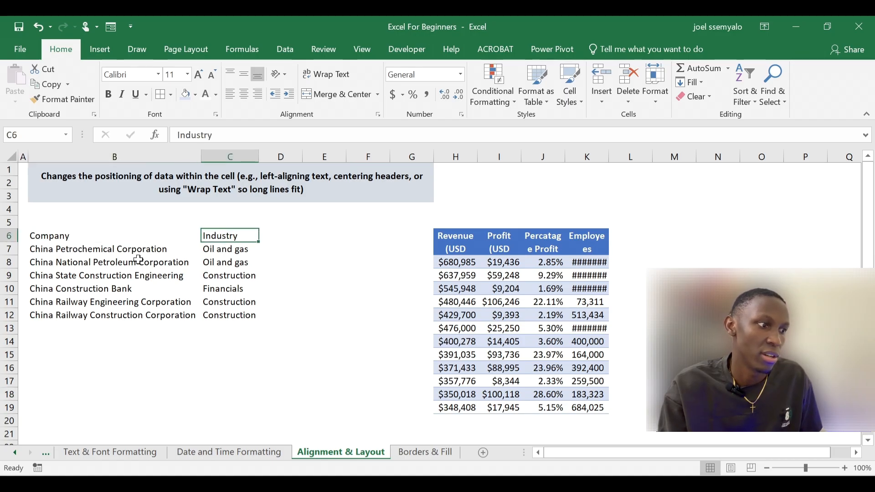
click(68, 235)
click(219, 237)
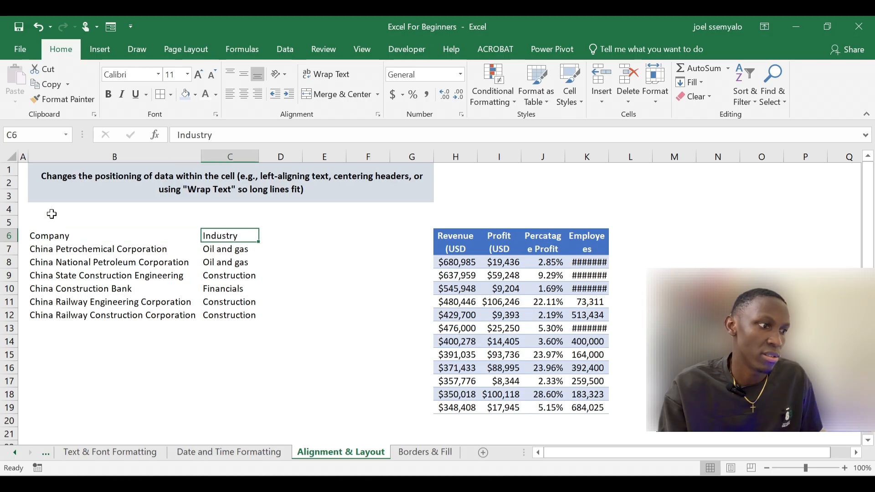
drag(47, 222, 46, 235)
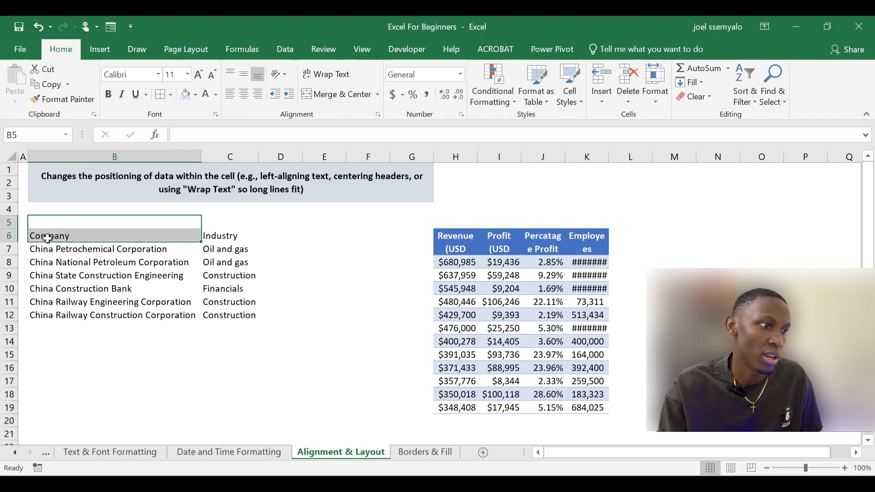
click(321, 94)
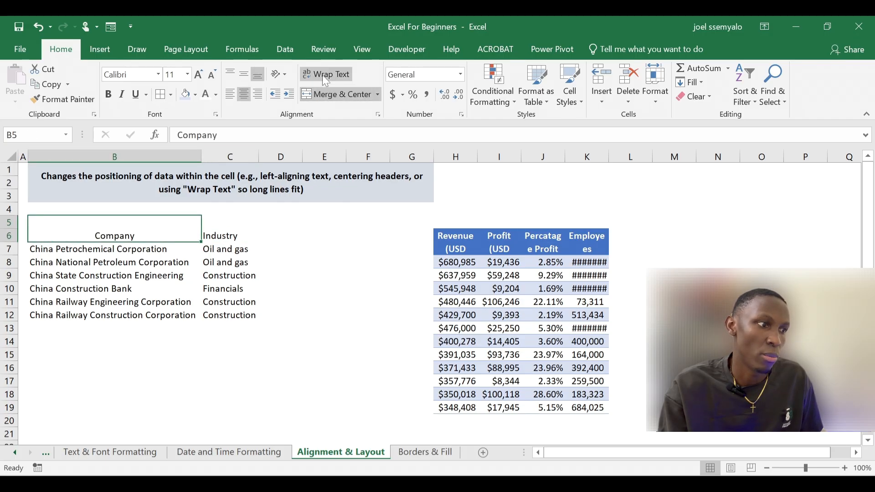
click(245, 76)
drag(219, 223, 218, 236)
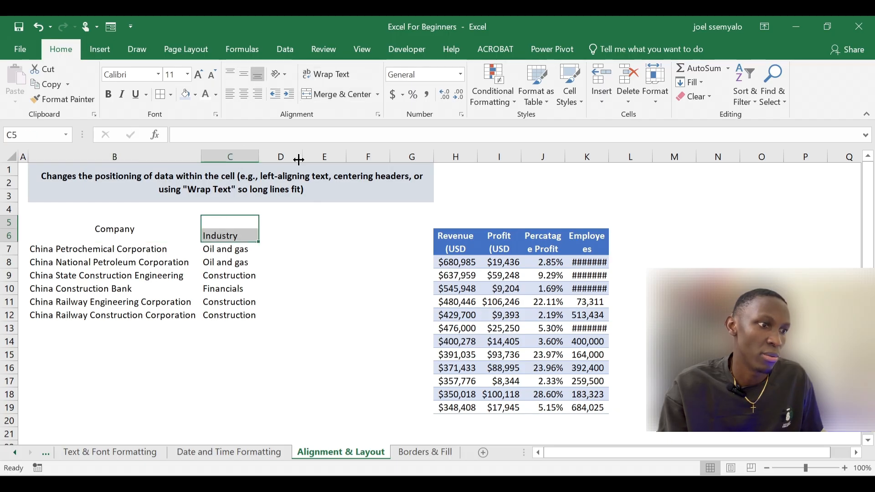
click(327, 97)
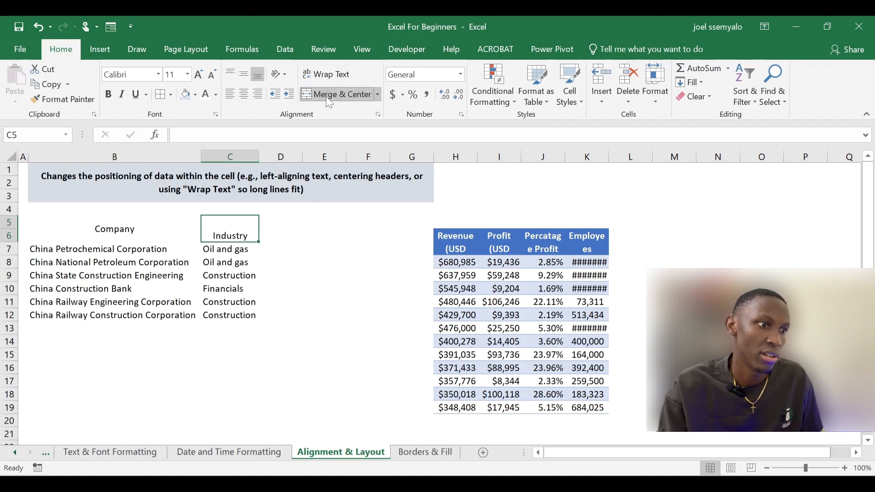
click(247, 74)
Step: Increase the font size of the merged Company and Industry headers to 20
click(106, 229)
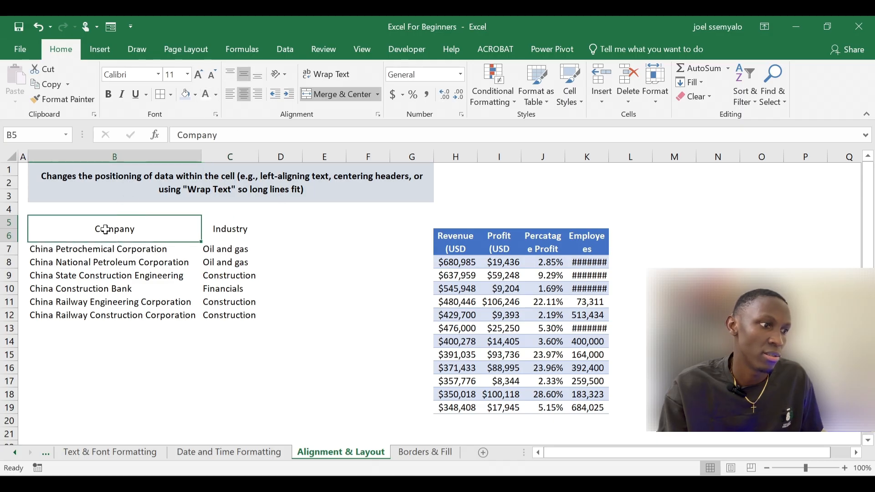
drag(136, 235, 217, 228)
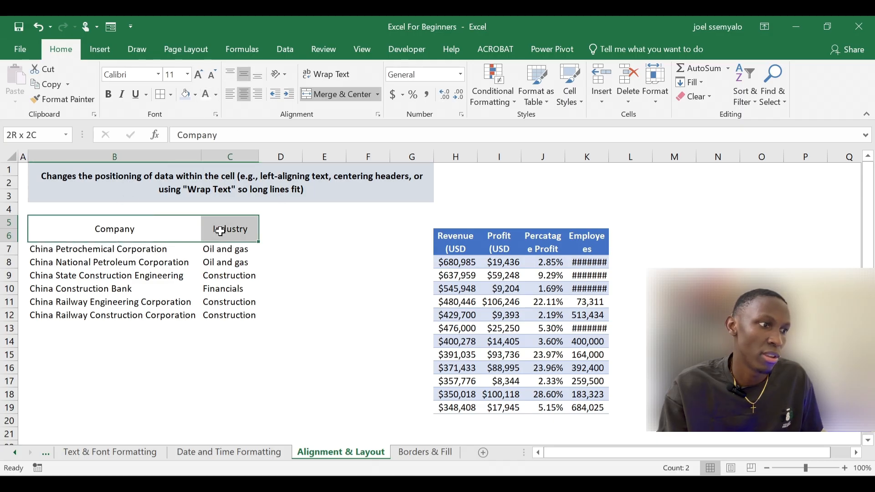
click(197, 75)
click(197, 75)
click(194, 77)
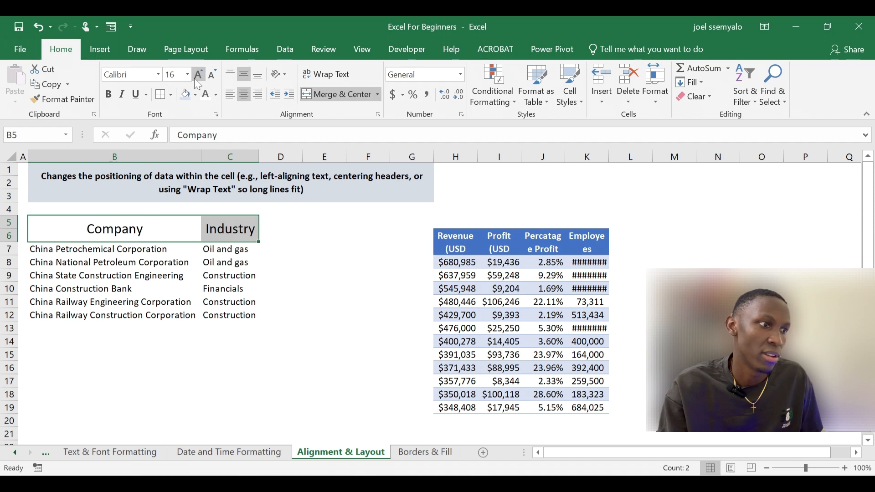
click(195, 79)
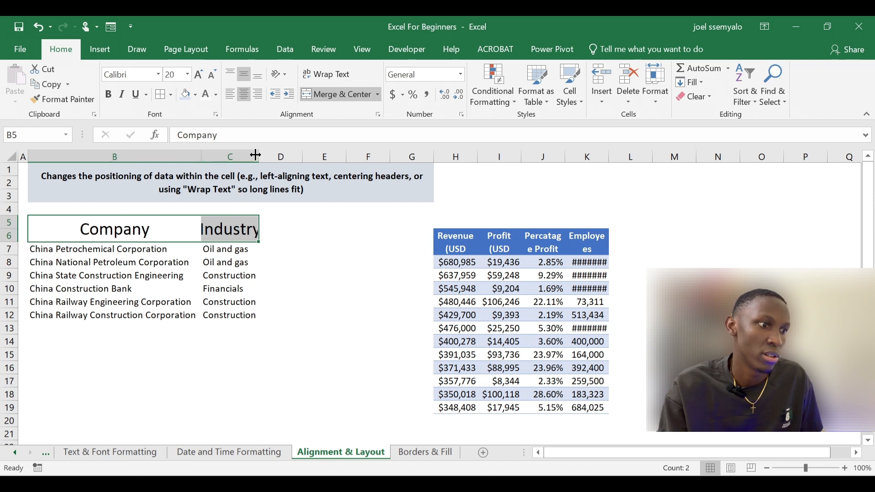
Step: Widen column C to fit the Industry header, and give the Company and Industry headers a dark orange fill with bold white text
drag(258, 156, 282, 154)
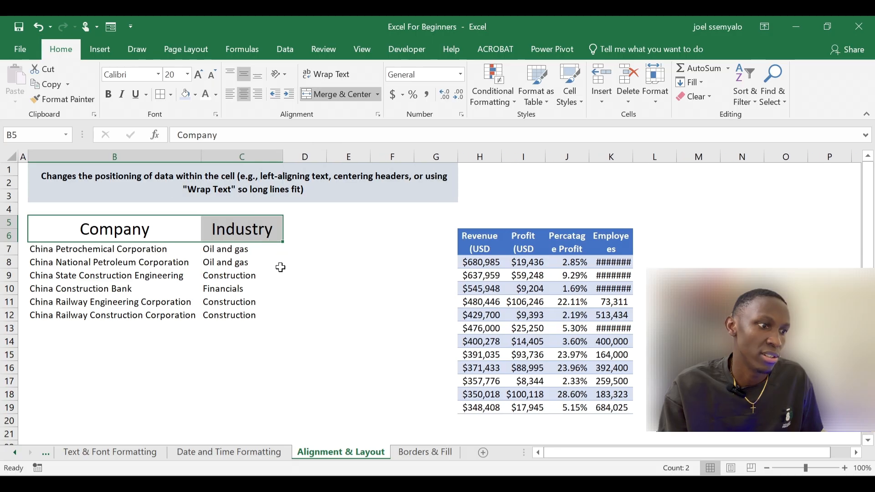
click(307, 296)
drag(145, 230, 238, 230)
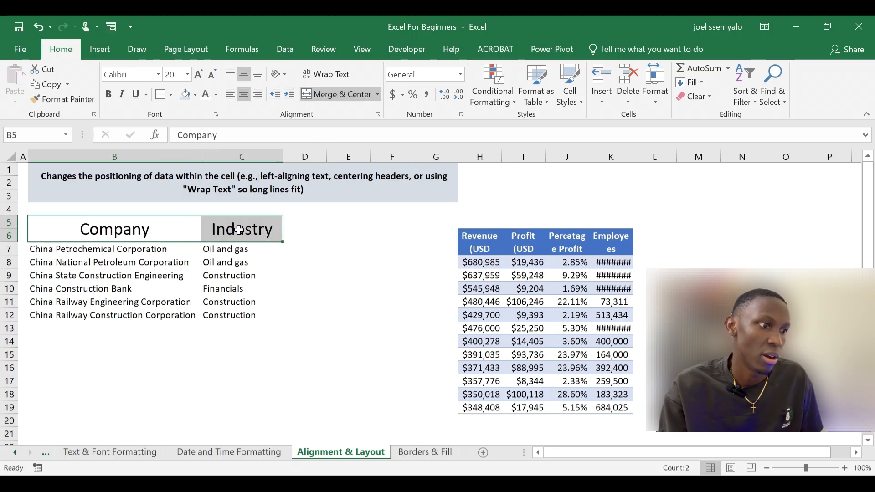
click(195, 94)
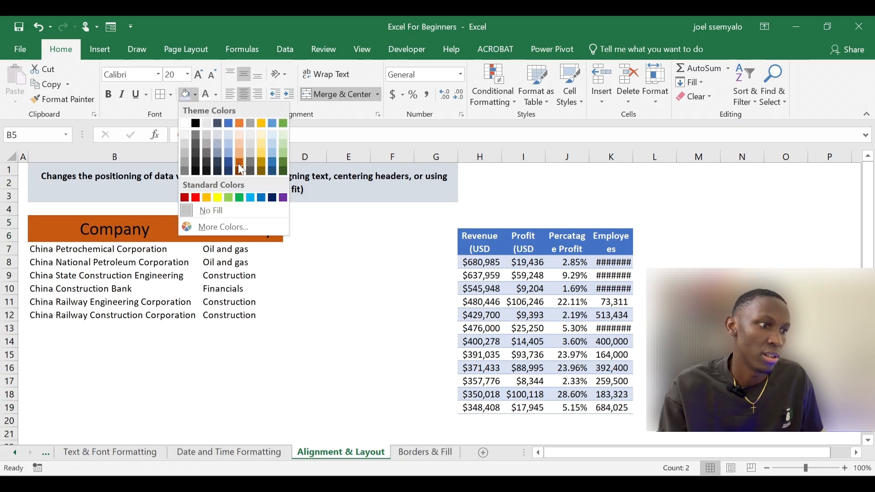
click(240, 169)
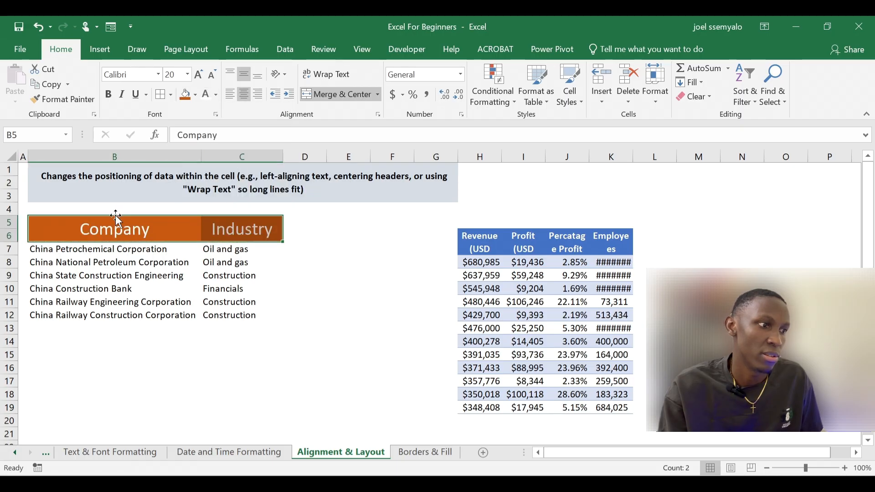
click(108, 94)
click(319, 252)
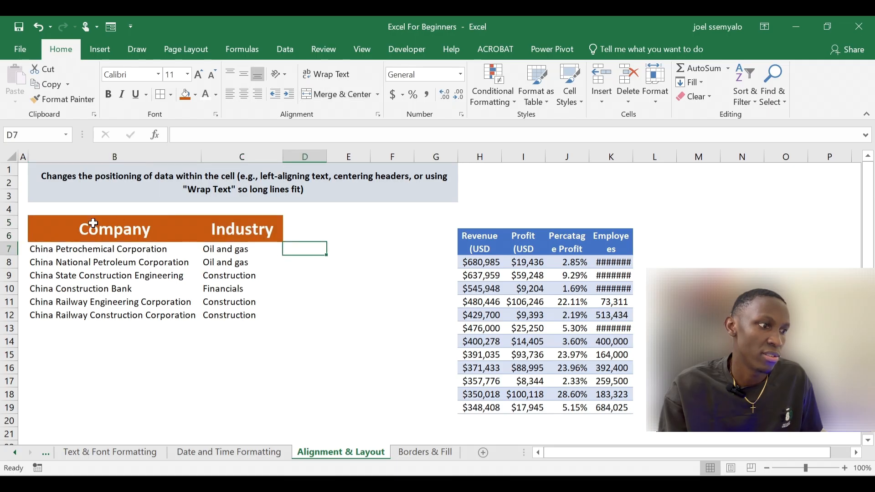
Step: Apply all borders to the Company and Industry table in B5:C12
drag(94, 223, 228, 314)
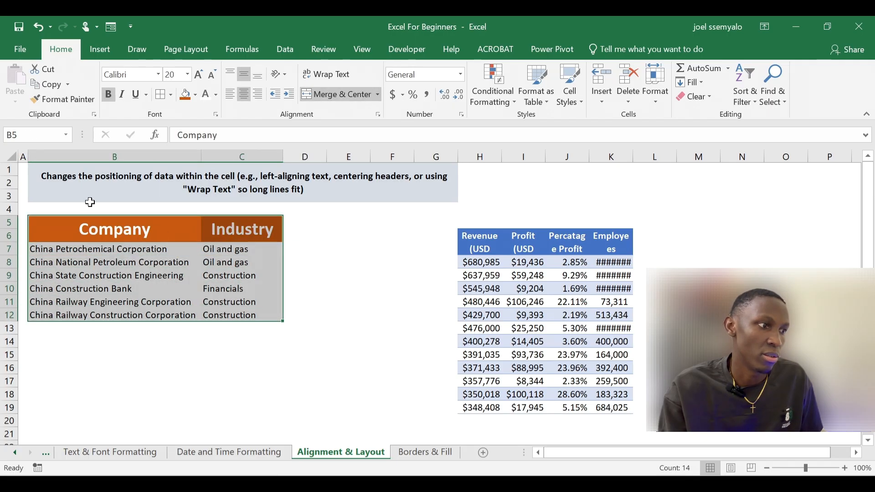
click(159, 96)
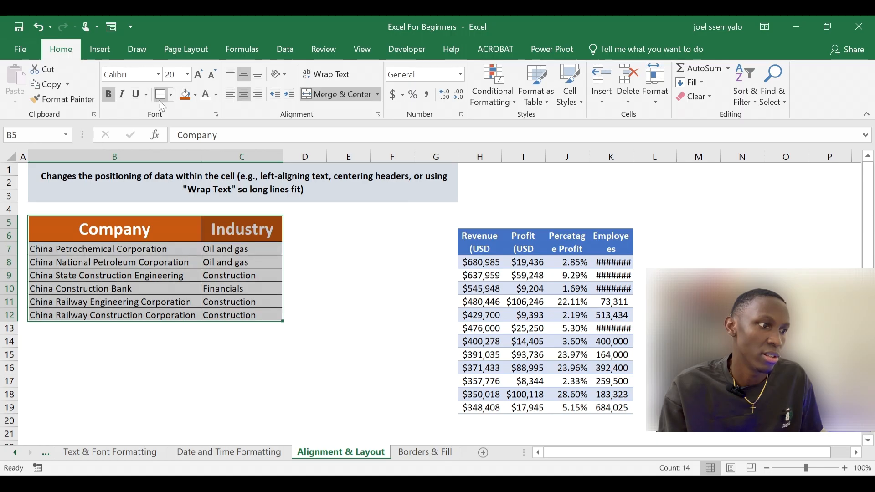
click(118, 285)
click(279, 274)
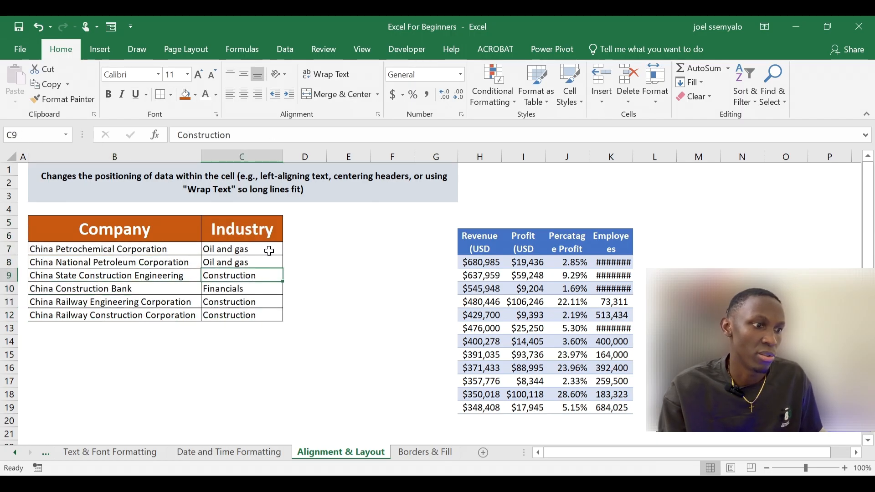
click(269, 249)
click(301, 248)
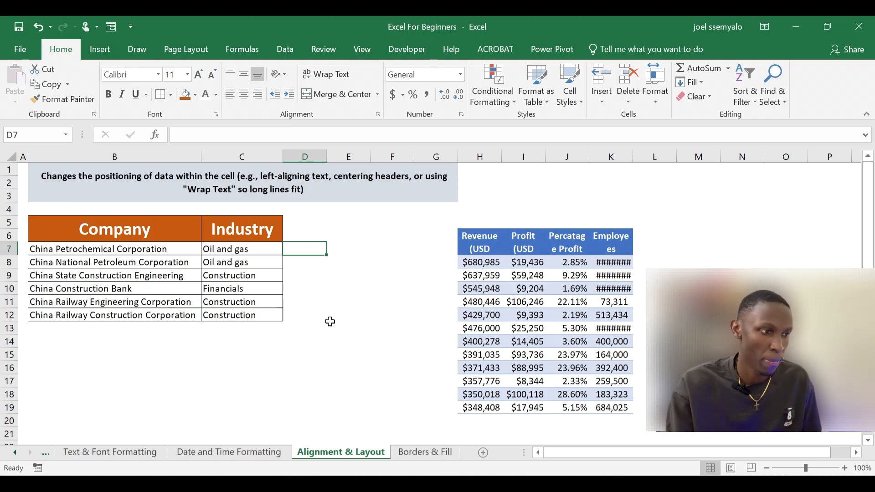
Step: Make the Company and Industry entries in B7:C12 bold
click(82, 249)
drag(82, 249, 233, 315)
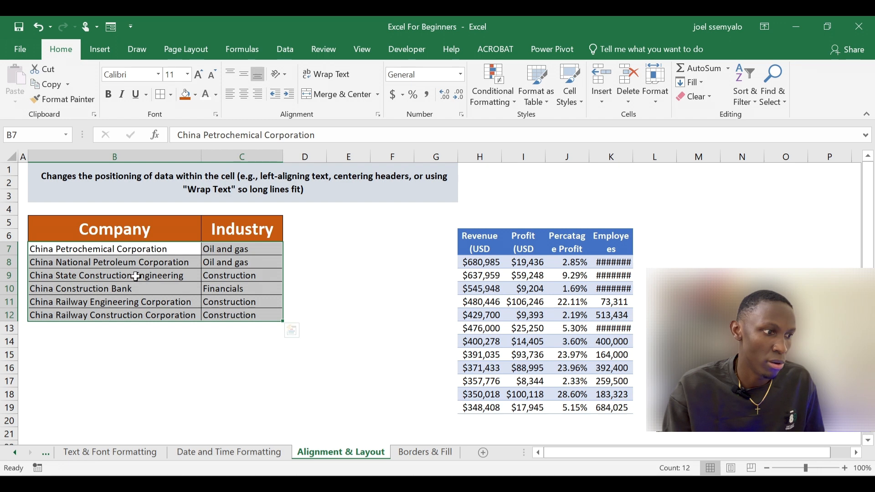
click(110, 99)
click(392, 288)
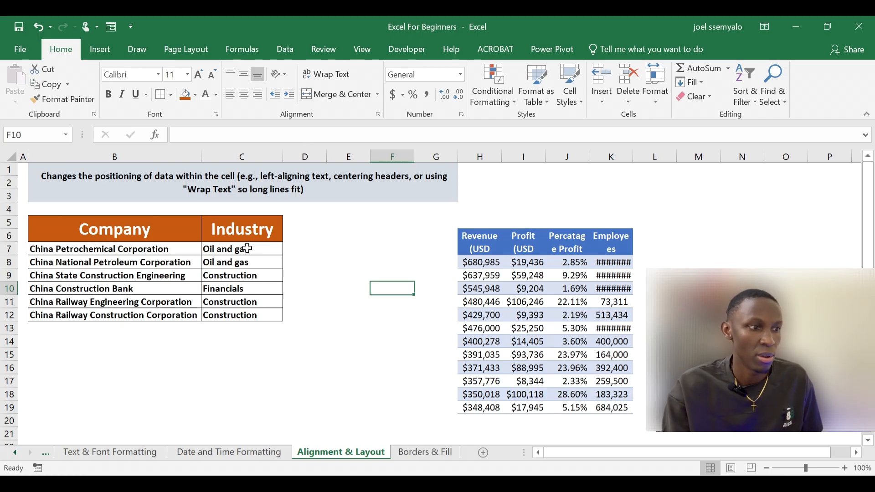
Step: Try right and center alignment on the Industry entries in C7:C12, and finish with them left-aligned
drag(248, 248, 255, 316)
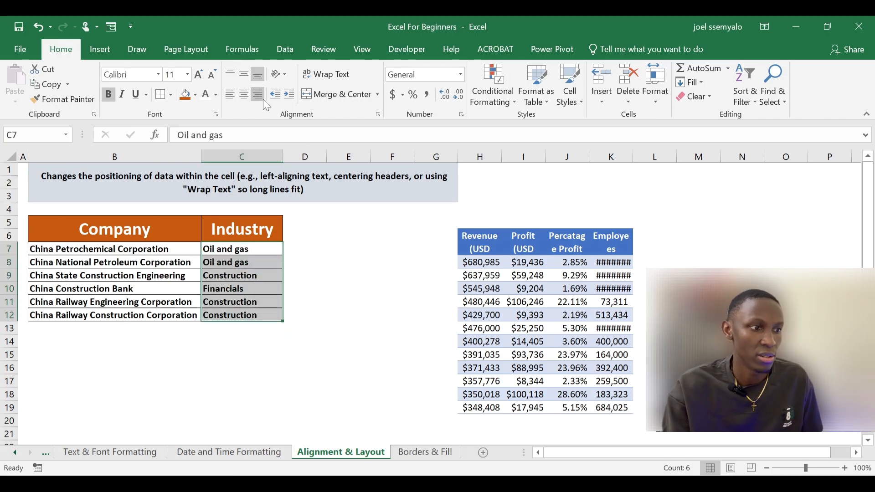
click(263, 101)
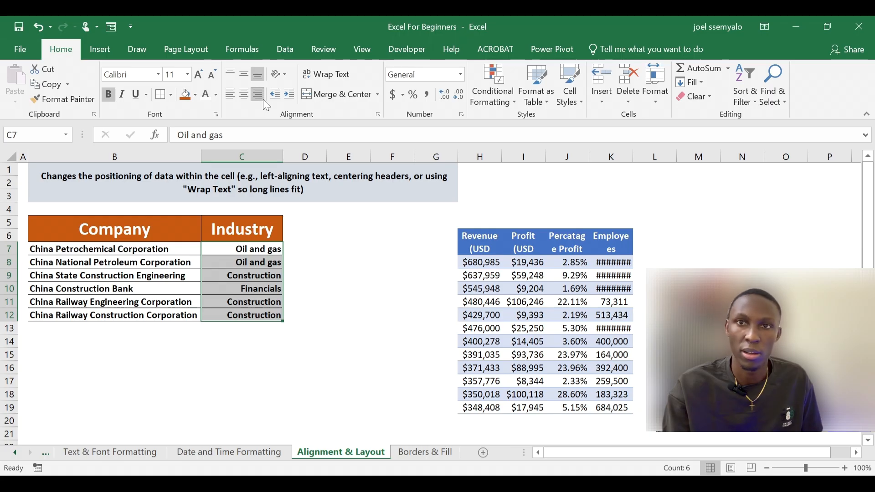
click(244, 95)
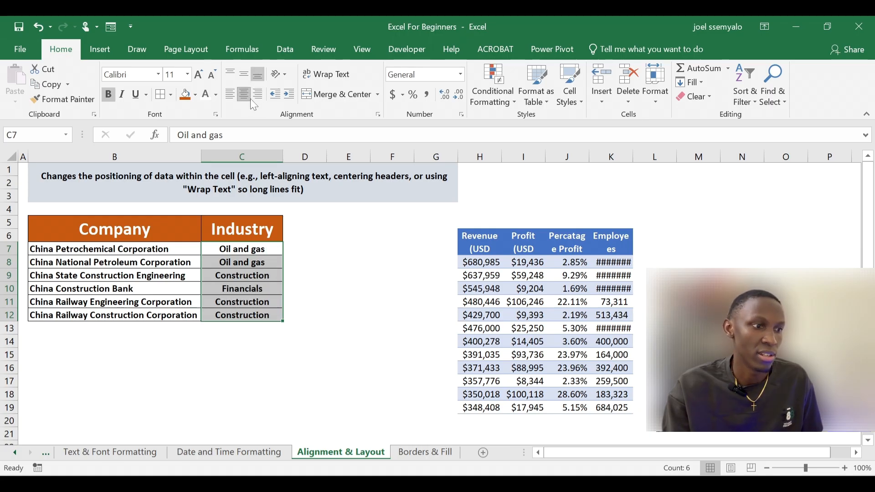
click(230, 97)
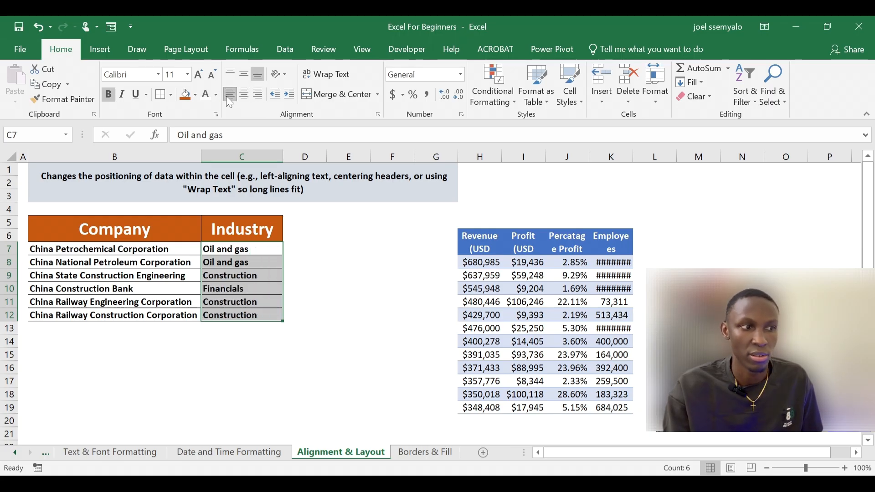
click(258, 93)
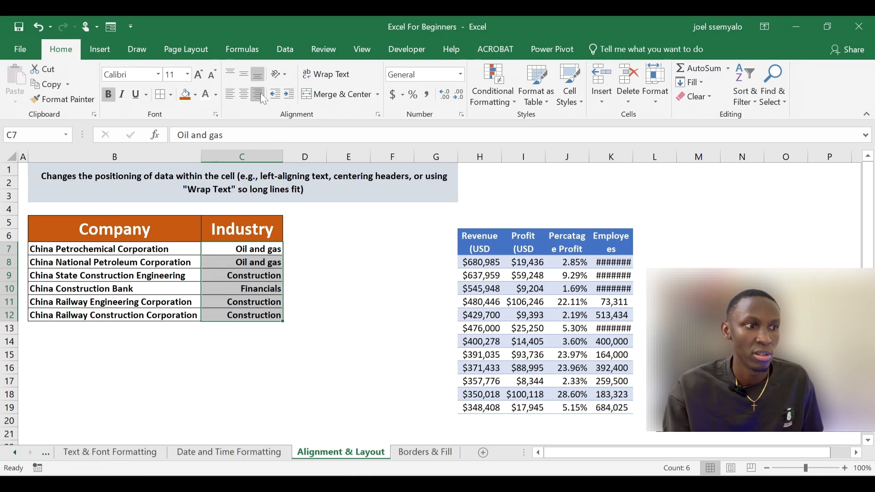
click(229, 95)
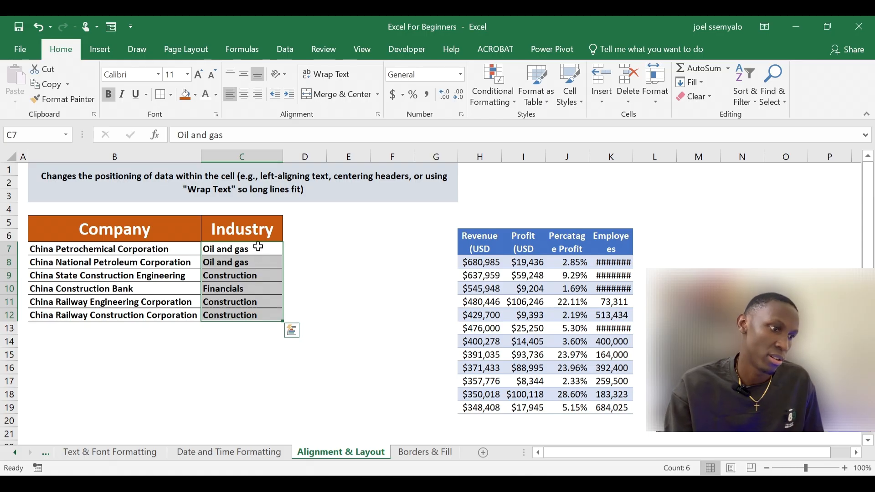
drag(258, 250, 265, 302)
click(343, 295)
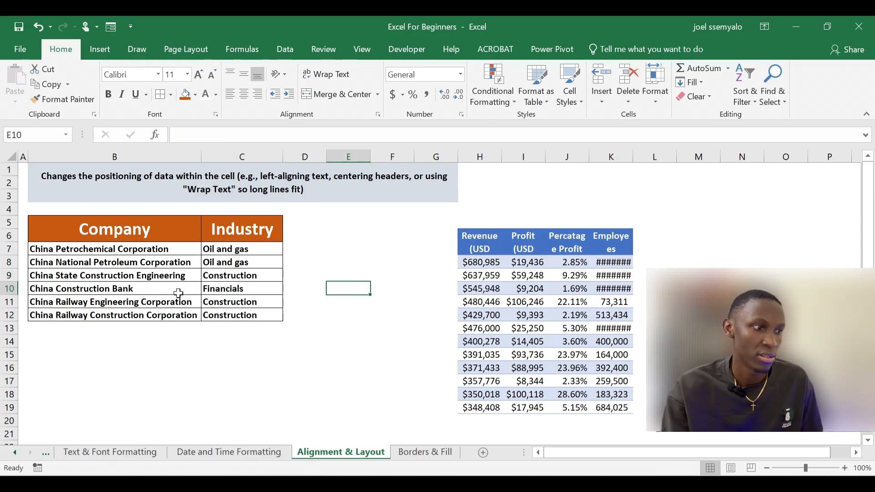
Step: AutoFit the column widths of the Revenue, Profit, Percatage Profit and Employees table in H6:K19
click(512, 248)
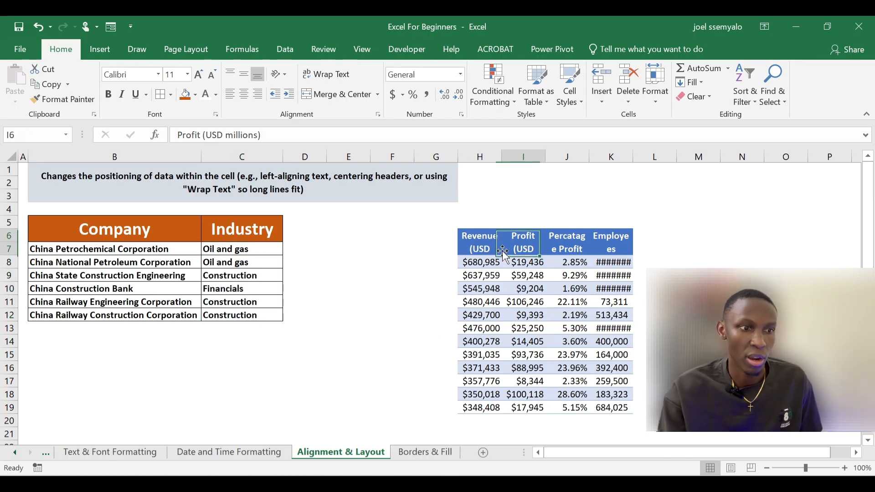
click(486, 247)
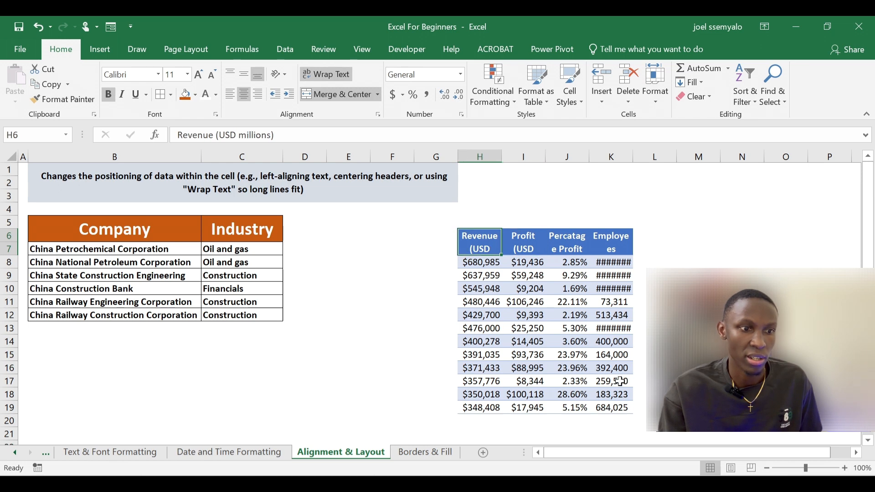
click(532, 354)
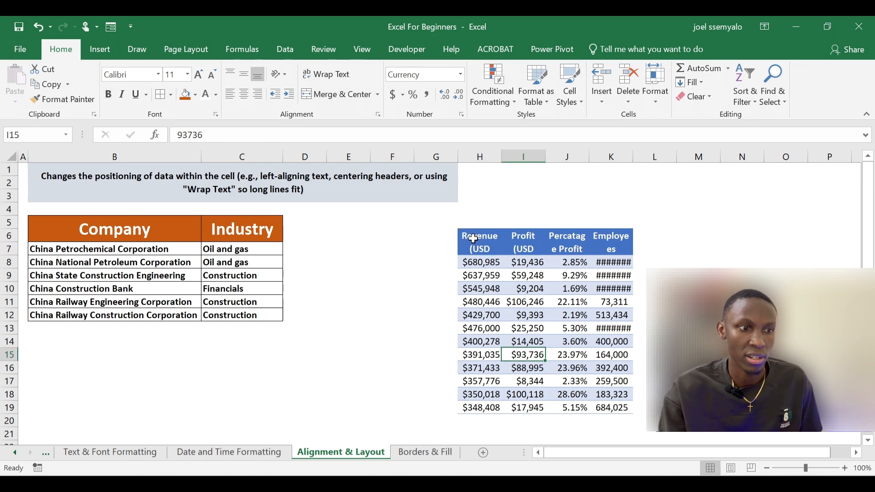
drag(473, 238, 598, 410)
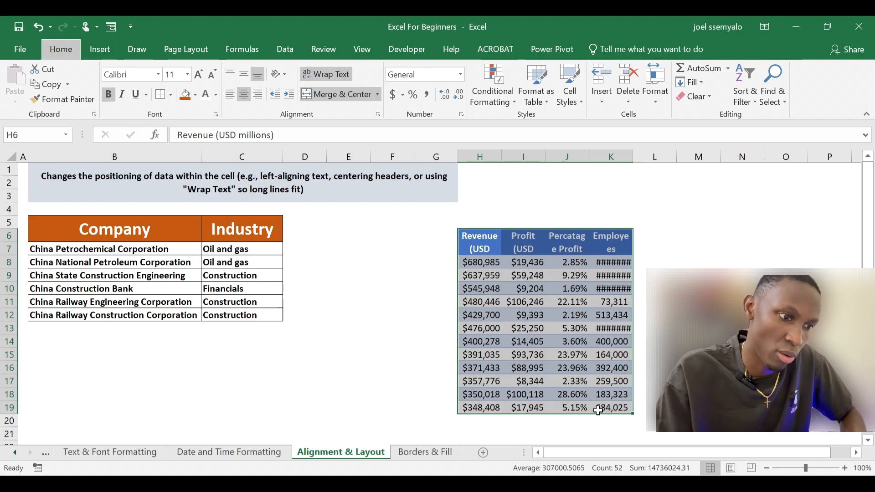
key(alt+h)
key(o)
key(i)
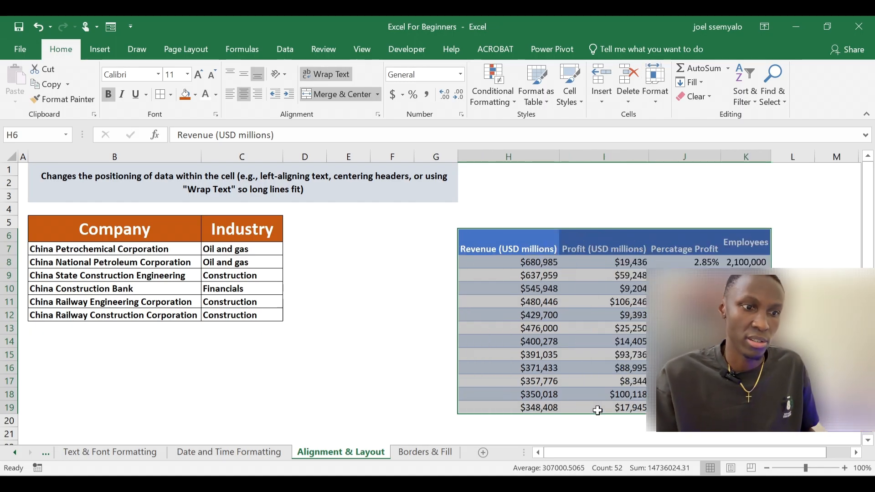
click(407, 275)
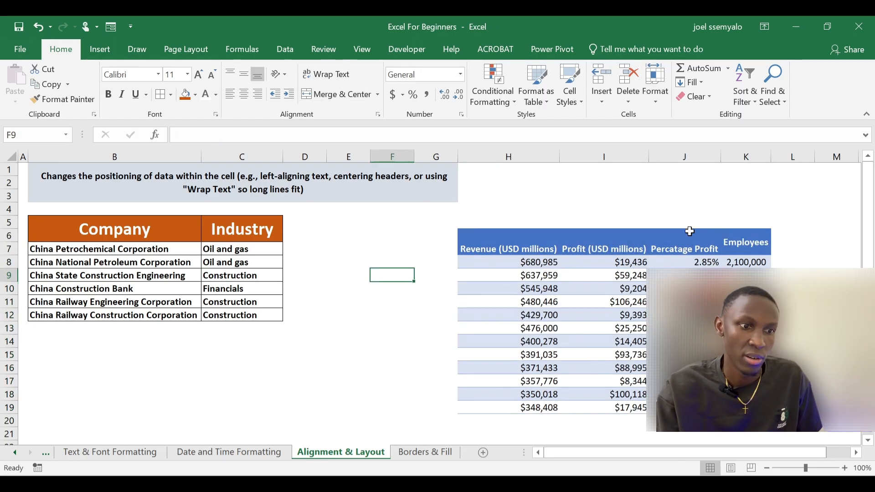
Step: Apply all borders to the Revenue-to-Employees table in H6:K19
click(606, 255)
drag(494, 238, 746, 407)
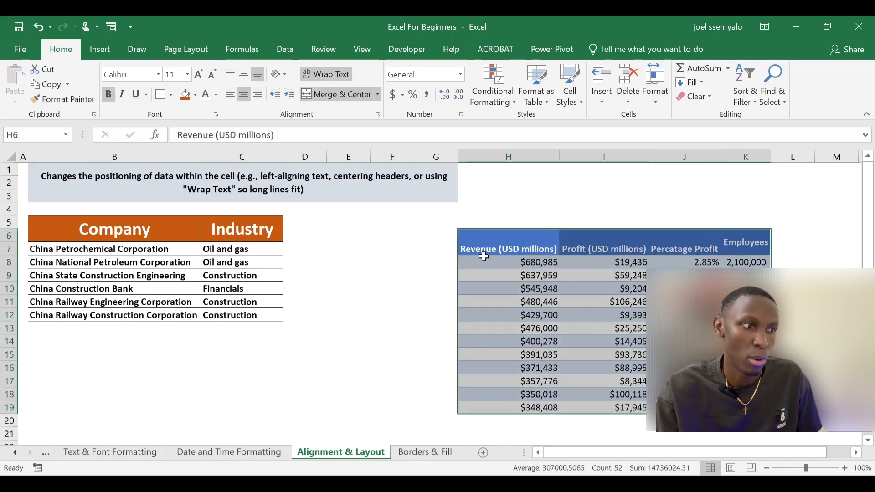
click(155, 98)
click(591, 332)
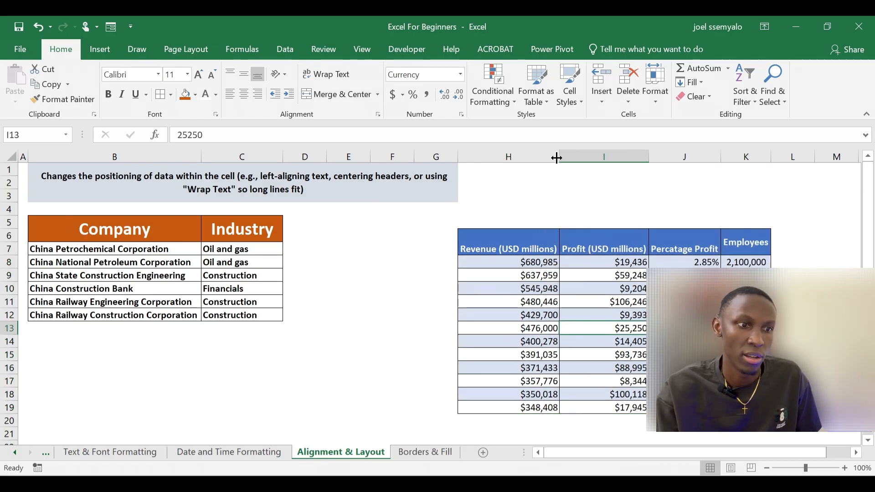
Step: Narrow columns H, I and J so the Revenue, Profit and Percatage Profit headers each wrap onto two lines
drag(556, 157, 538, 158)
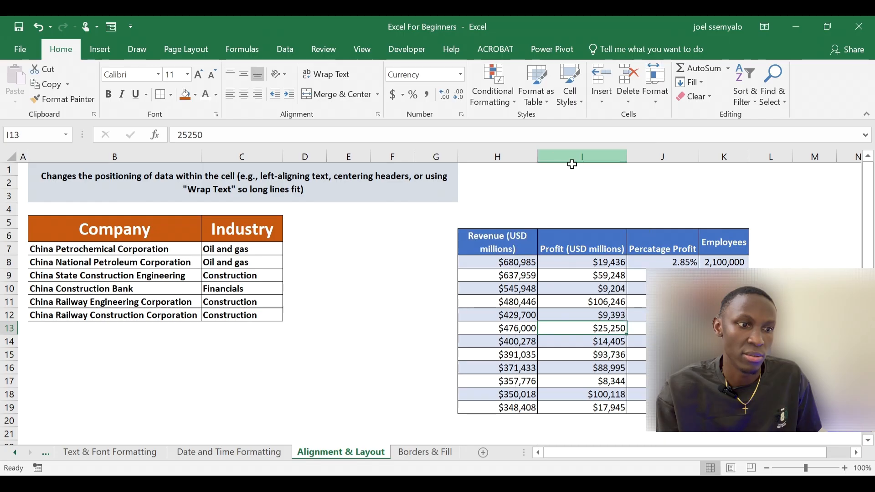
drag(628, 155, 605, 157)
drag(673, 150, 662, 154)
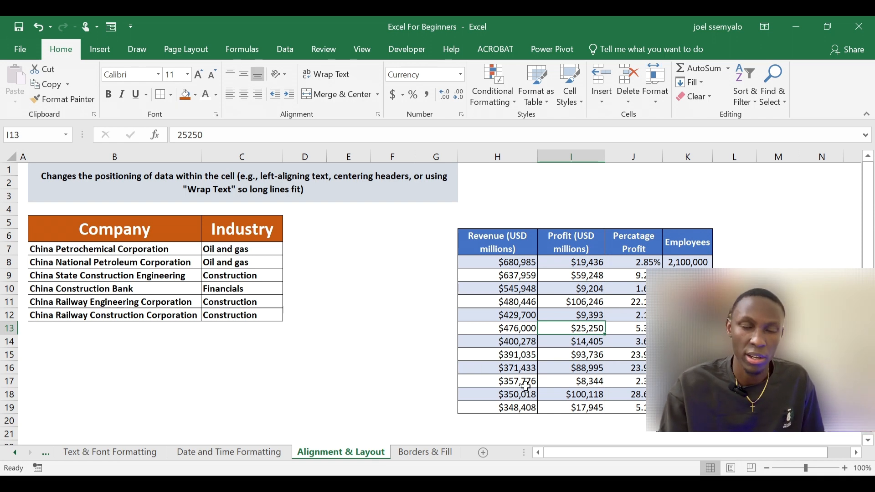
click(315, 263)
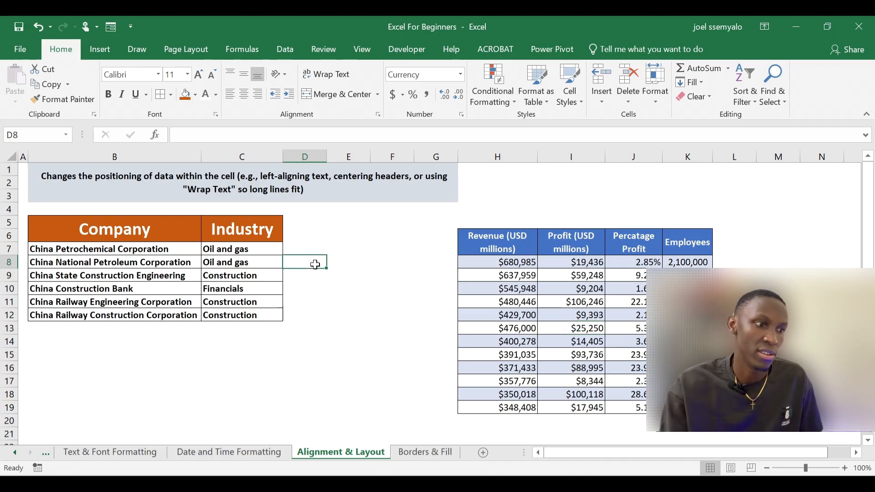
Step: Compare the plain table on the Borders & Fill sheet with the formatted tables on Alignment & Layout and Text & Font Formatting
click(417, 455)
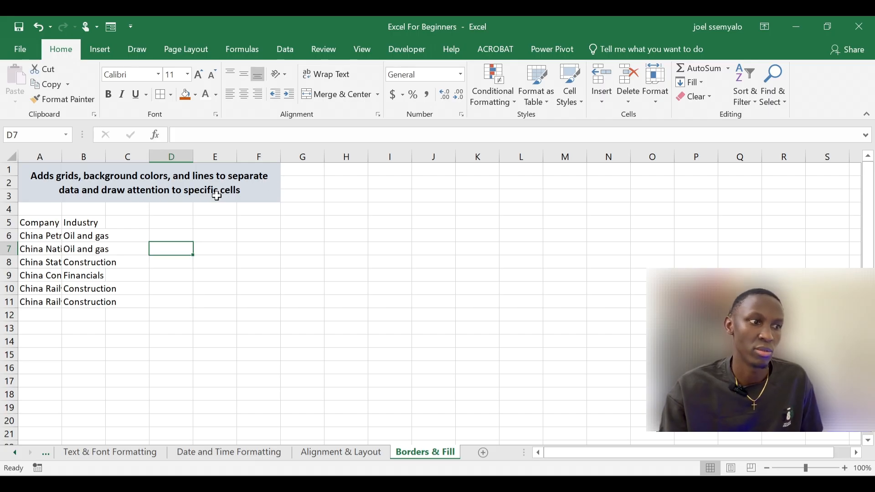
click(271, 247)
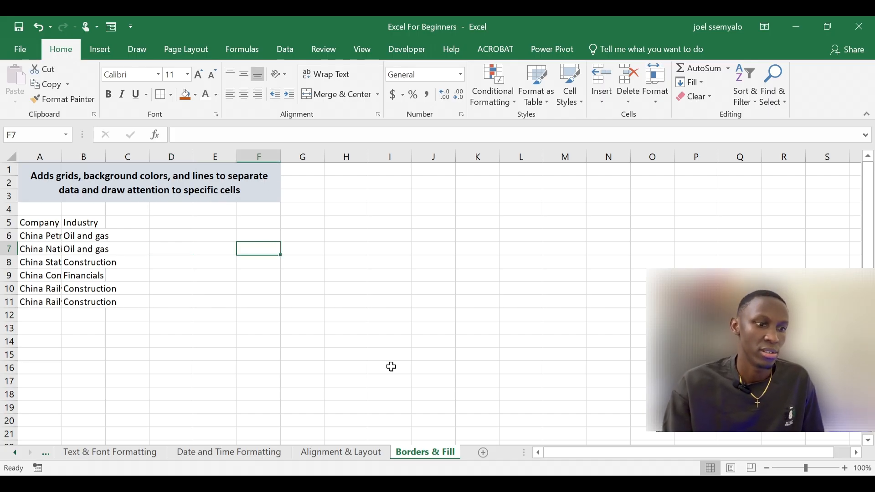
click(340, 452)
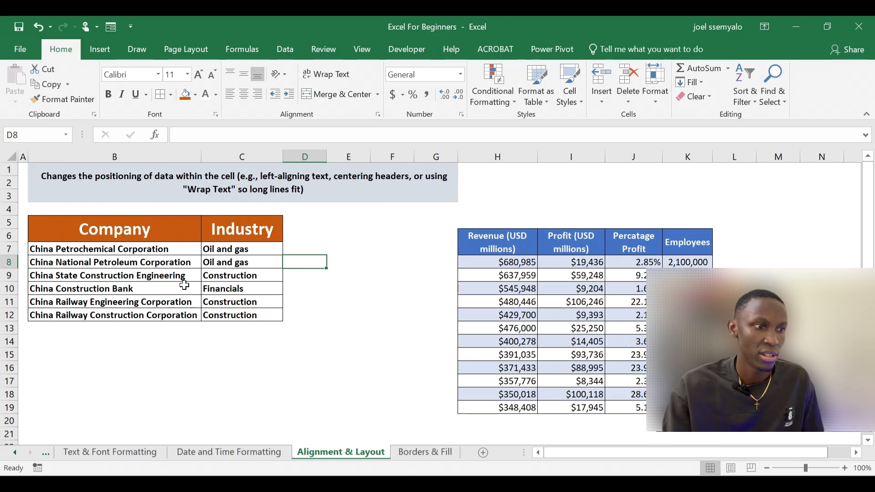
click(146, 452)
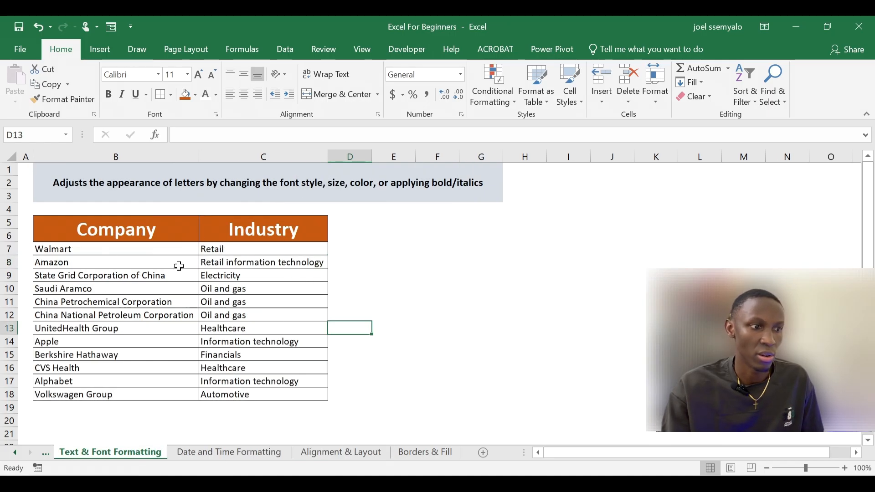
Step: Insert a blank column before the Company column on the Borders & Fill sheet and narrow it to a thin margin
click(421, 455)
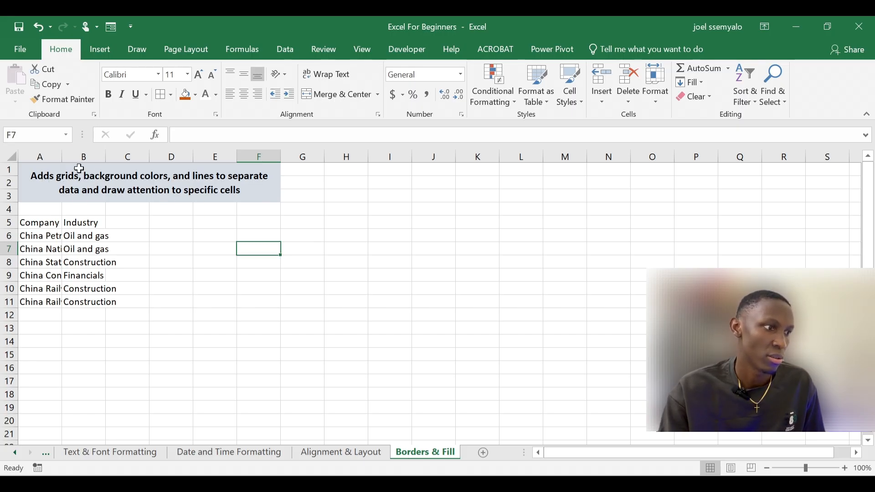
click(31, 151)
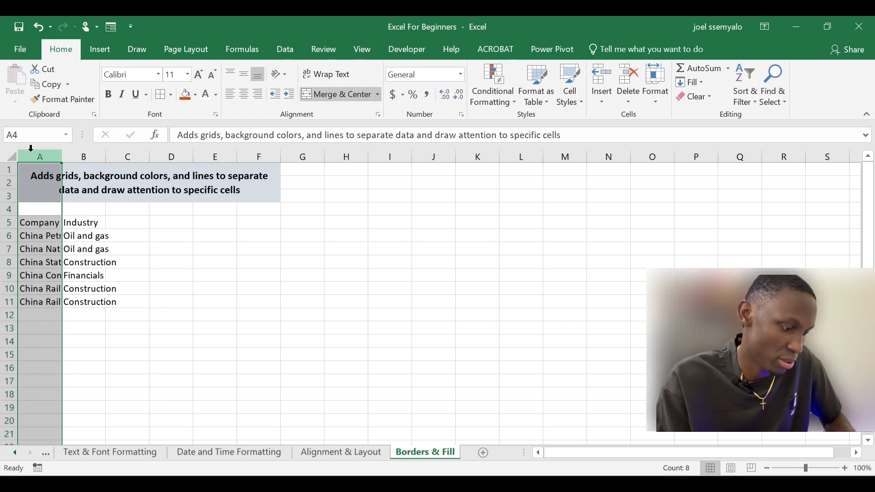
key(ctrl+shift+plus)
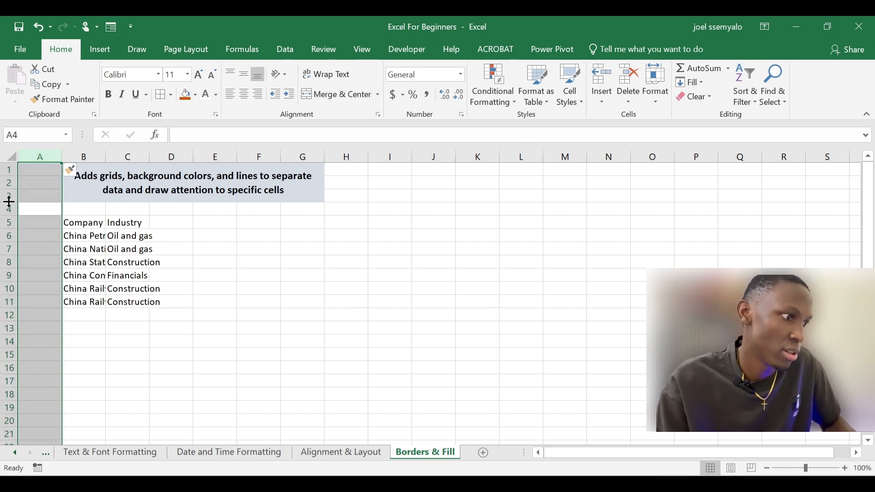
drag(64, 161, 31, 162)
drag(91, 222, 97, 195)
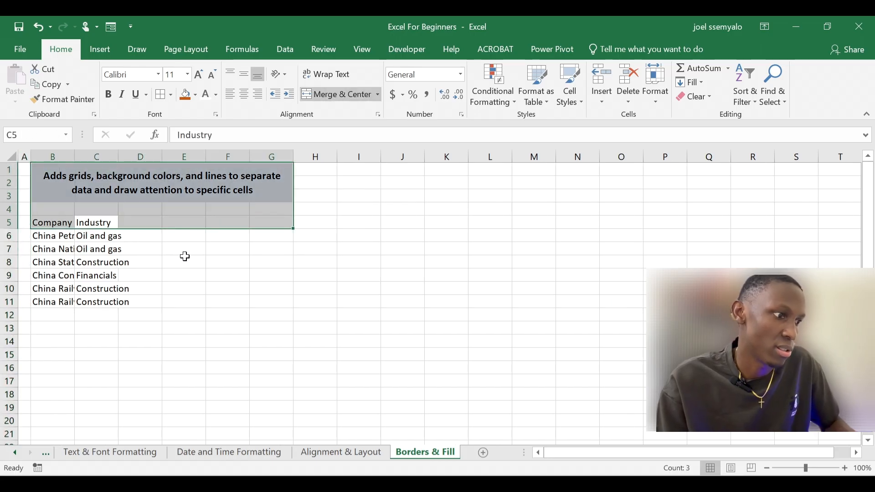
click(182, 262)
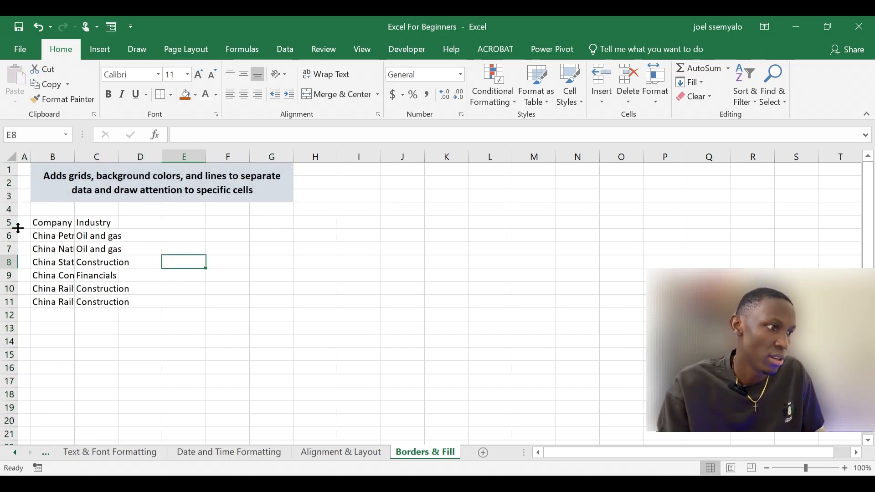
Step: Insert a blank row above the table's Company and Industry header row
click(4, 222)
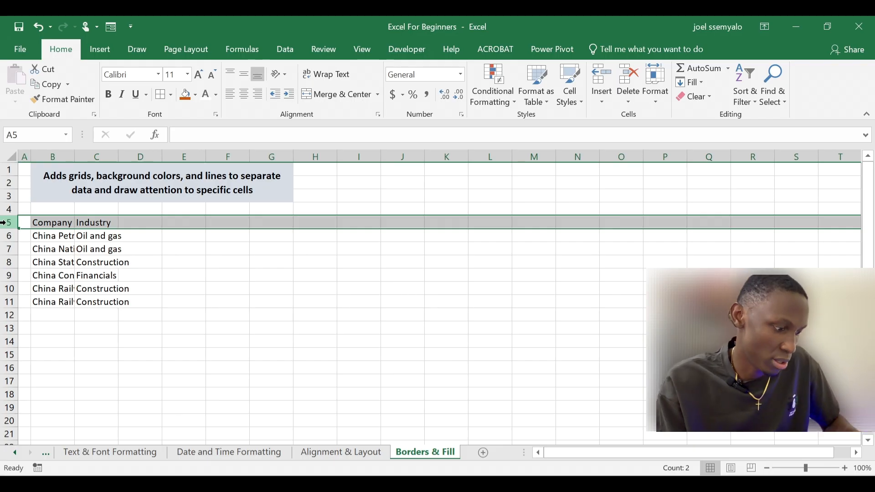
key(ctrl+shift+plus)
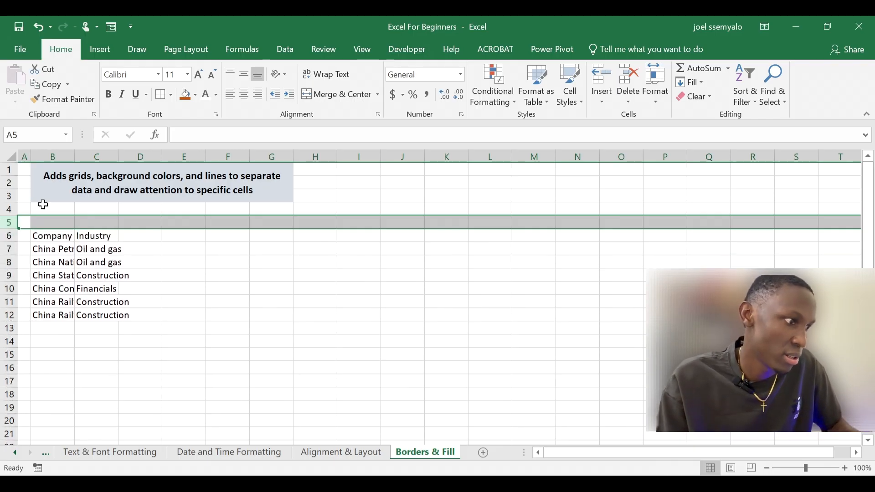
click(48, 221)
Step: AutoFit the column widths of the Company and Industry table in B6:C12
drag(49, 221, 93, 315)
click(62, 221)
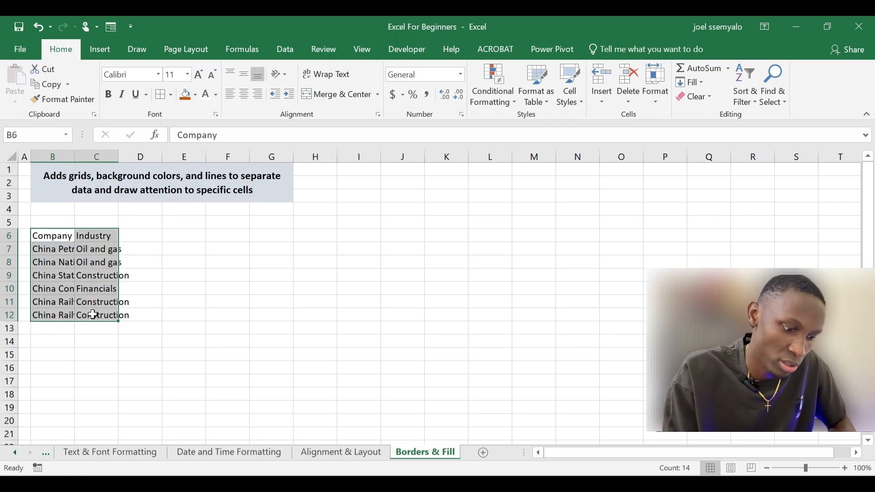
key(alt+h)
key(o)
key(i)
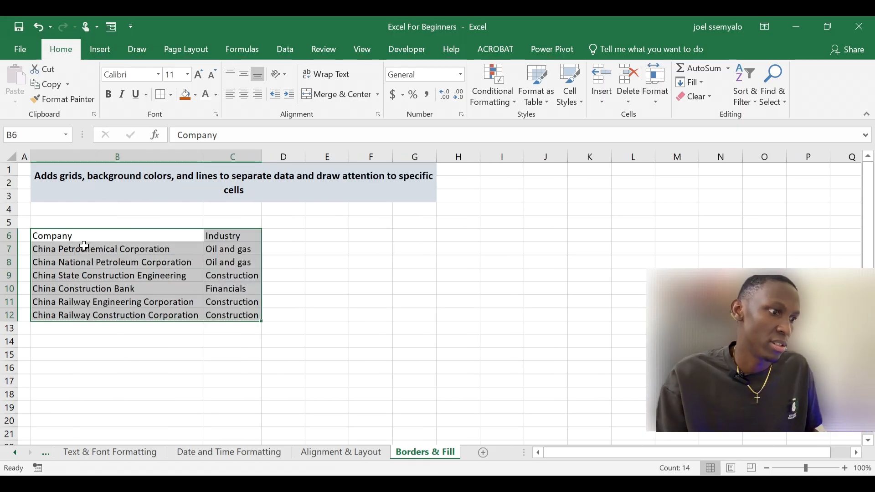
click(311, 223)
Step: Merge and center the Company header across B5:B6 and the Industry header across C5:C6, both middle-aligned vertically
click(108, 238)
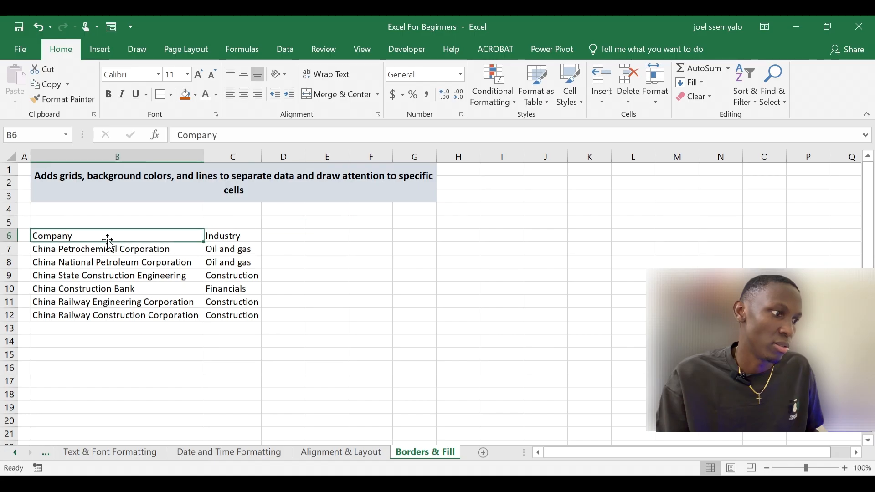
drag(64, 221, 95, 230)
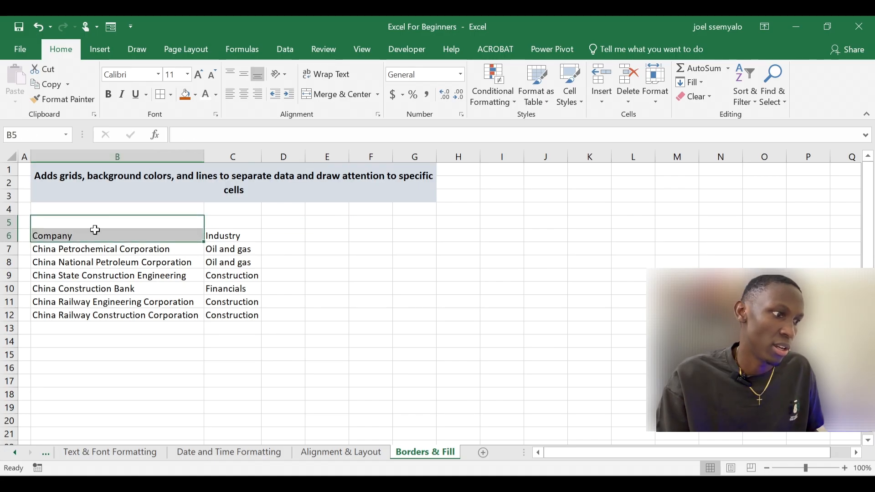
click(320, 95)
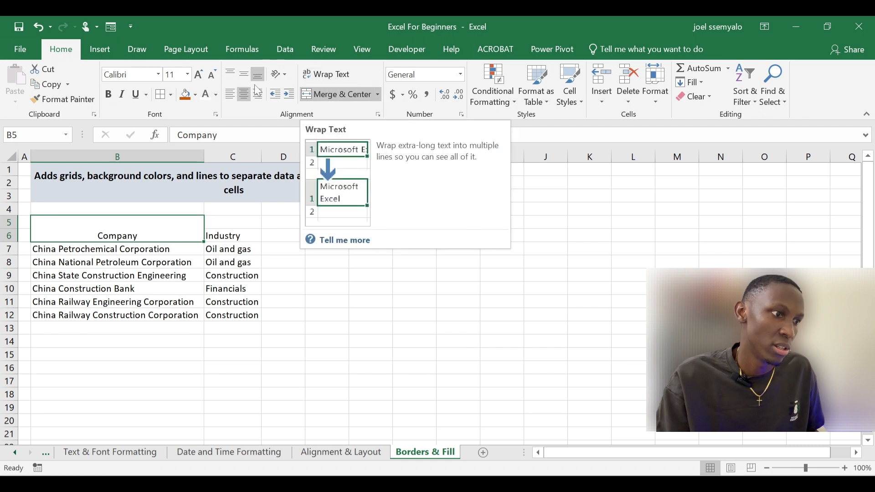
click(244, 74)
drag(216, 221, 221, 235)
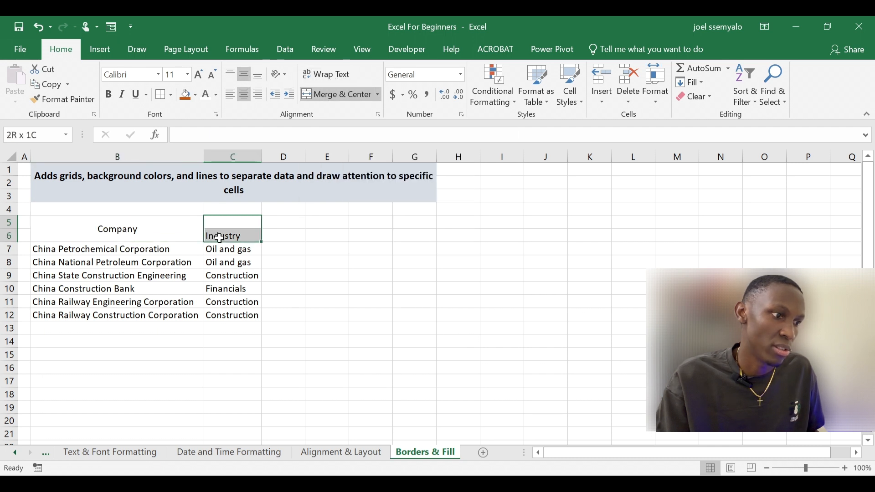
click(332, 94)
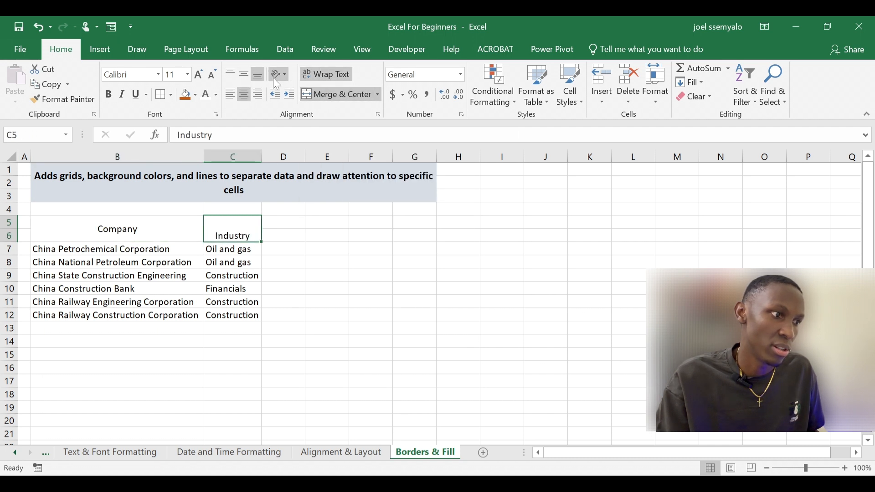
click(244, 74)
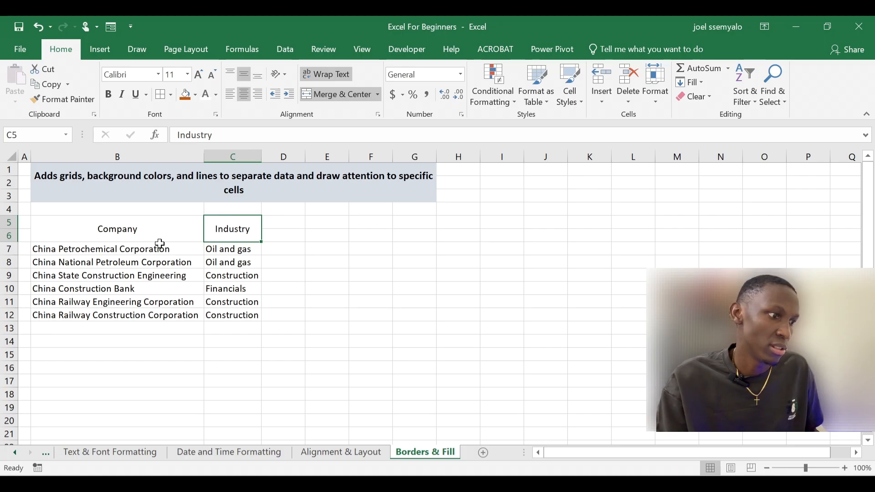
Step: Enlarge the Company and Industry headers to font size 20 and widen column C so Industry fits on one line
drag(139, 237, 240, 231)
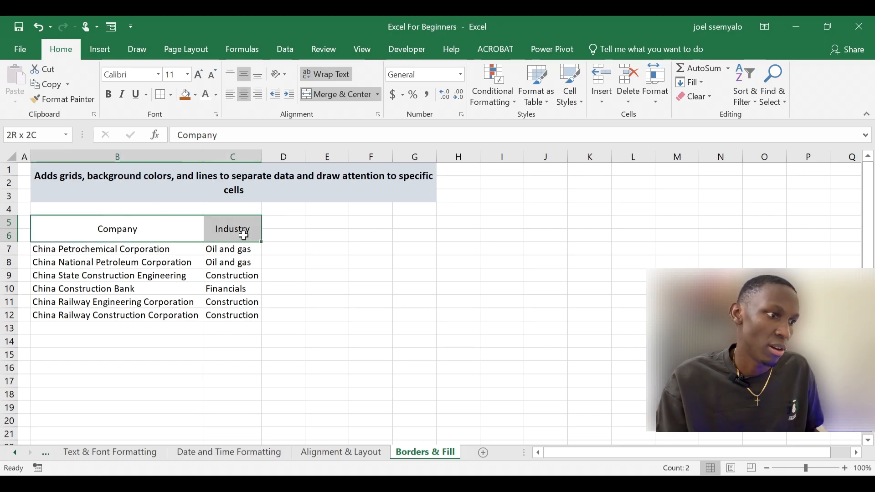
click(199, 74)
click(199, 74)
click(199, 75)
click(199, 74)
click(199, 75)
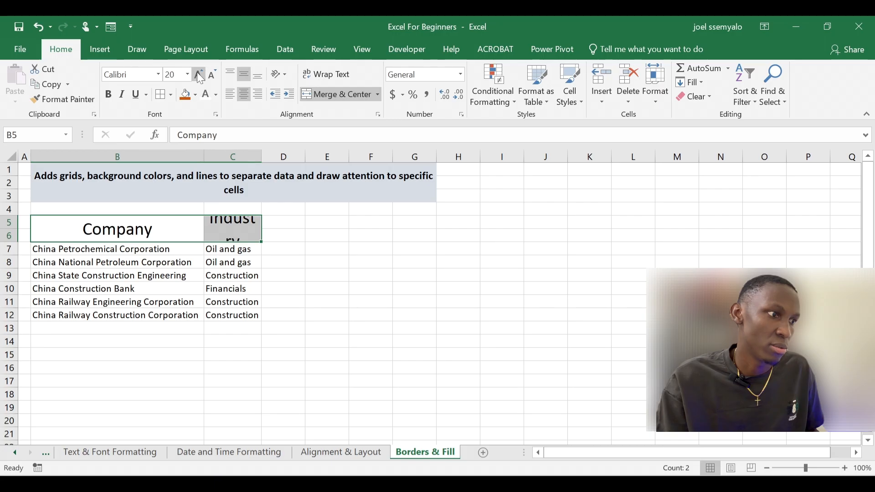
drag(261, 157, 287, 160)
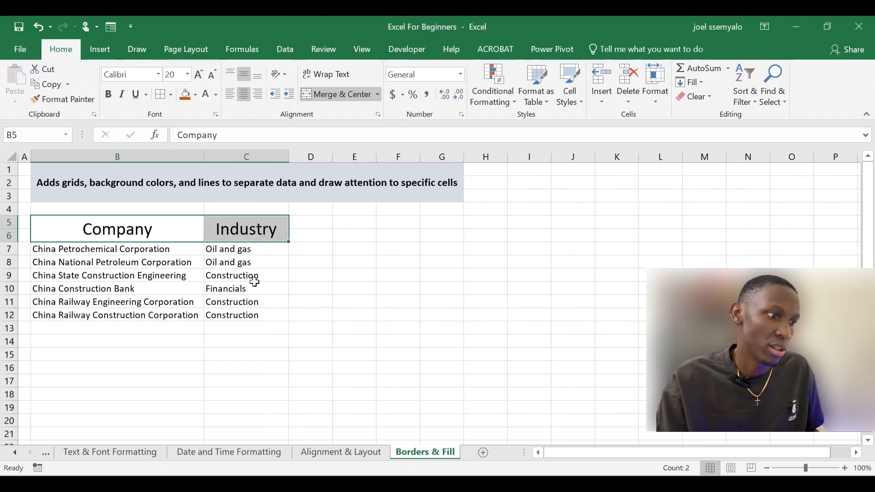
click(324, 292)
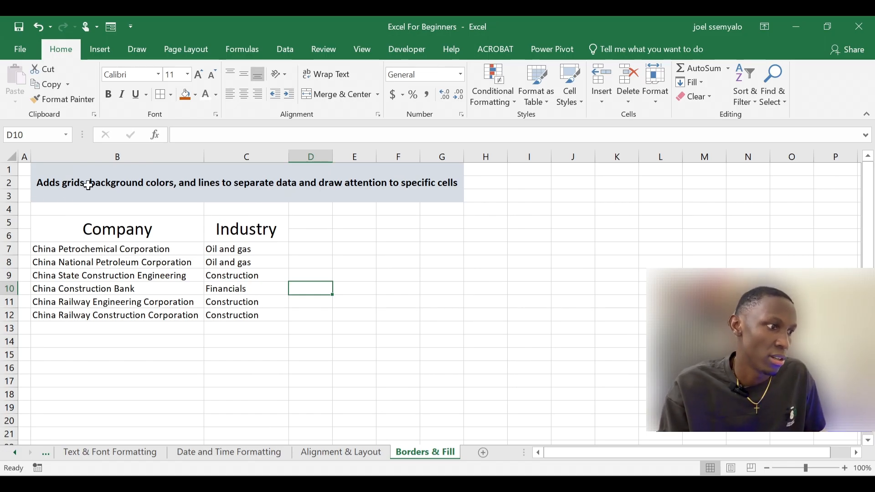
Step: Apply all borders to the Company and Industry table in B5:C12
drag(92, 228, 238, 310)
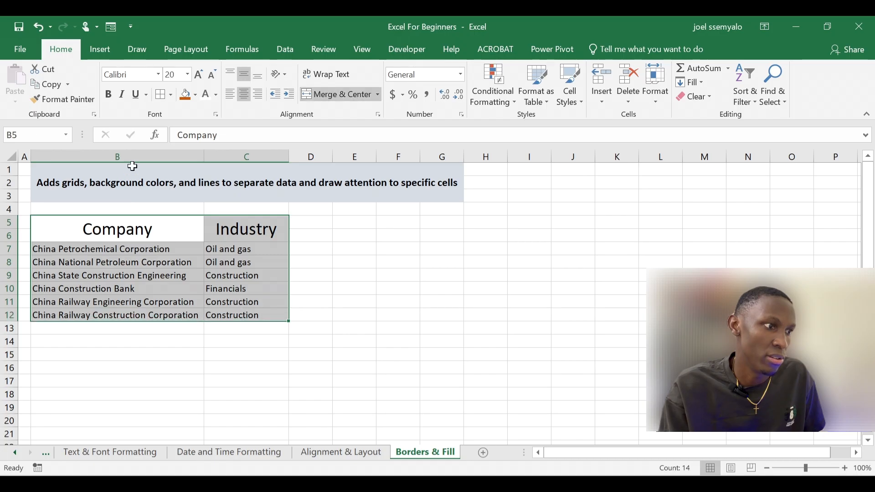
click(164, 98)
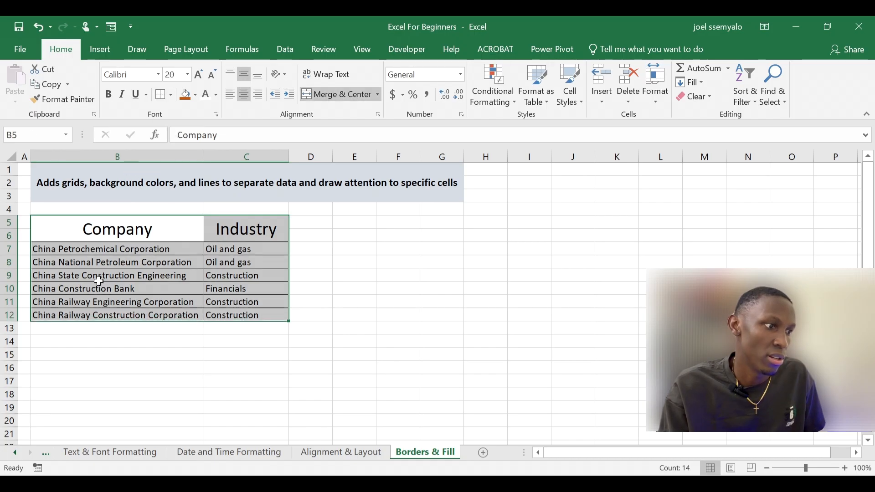
click(131, 267)
click(148, 297)
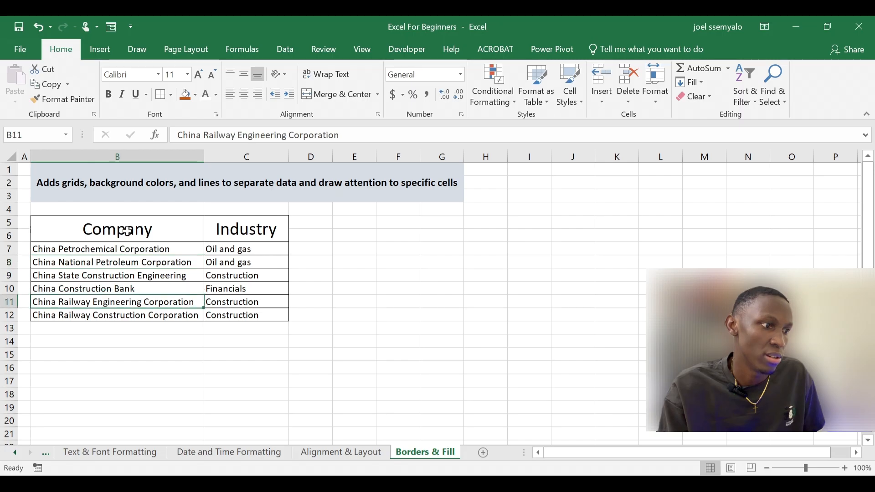
Step: Fill the Company and Industry header cells with dark blue and make their text bold
drag(132, 231, 212, 233)
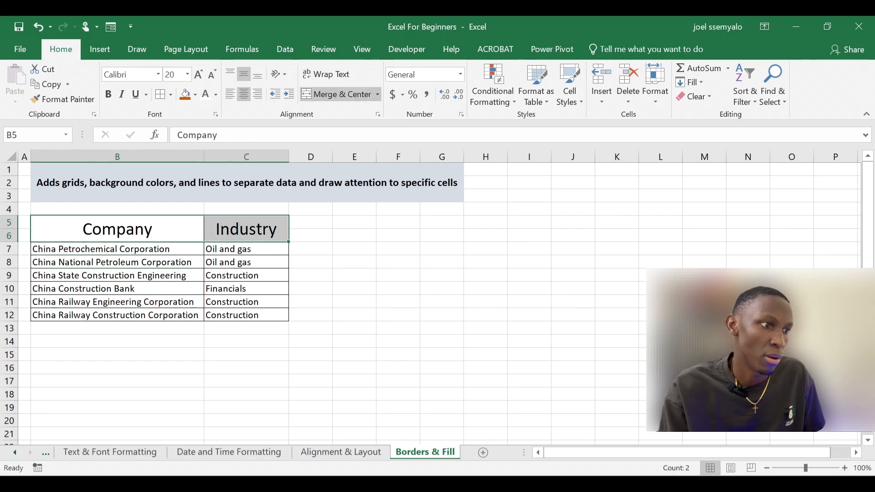
click(195, 96)
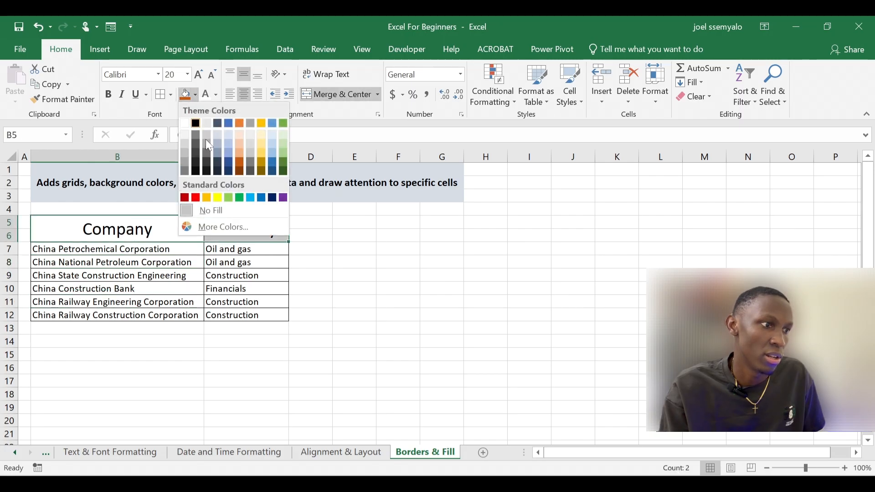
click(229, 165)
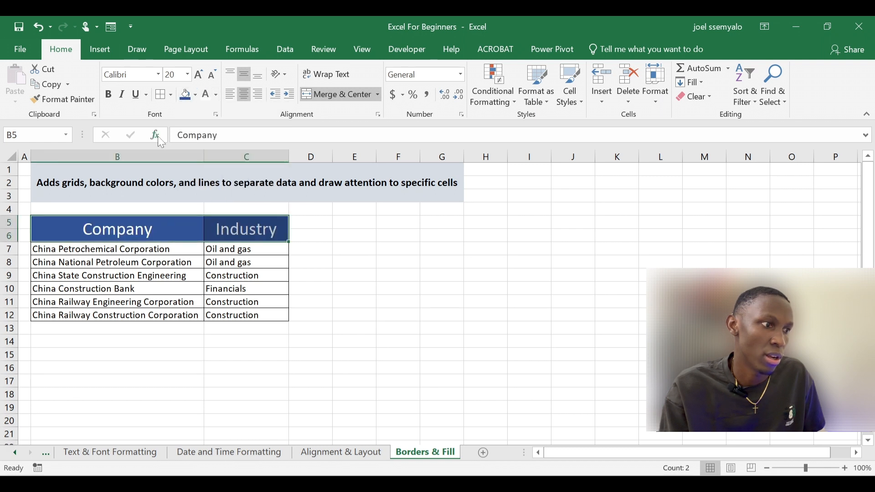
click(108, 94)
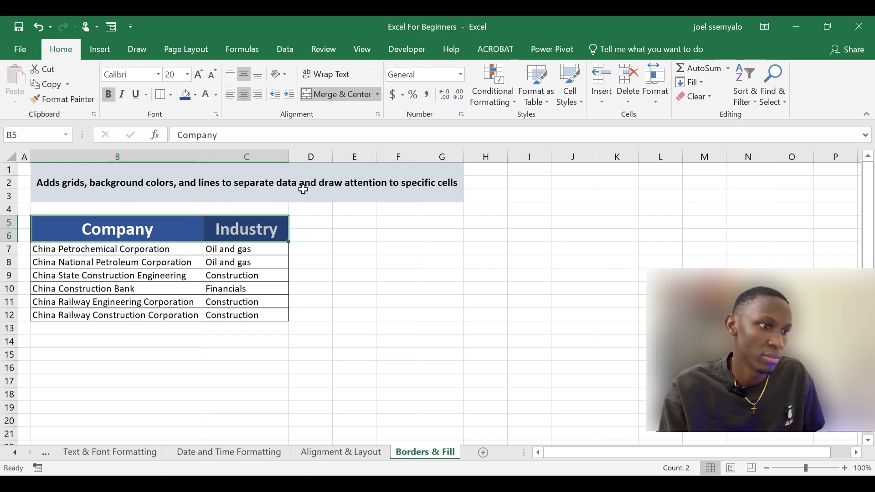
click(234, 274)
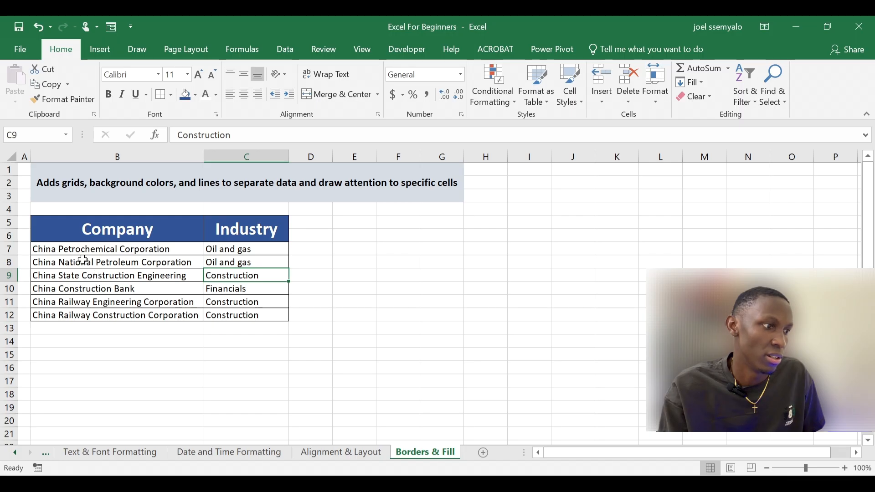
Step: Make the company and industry entries in B7:C12 bold
click(100, 248)
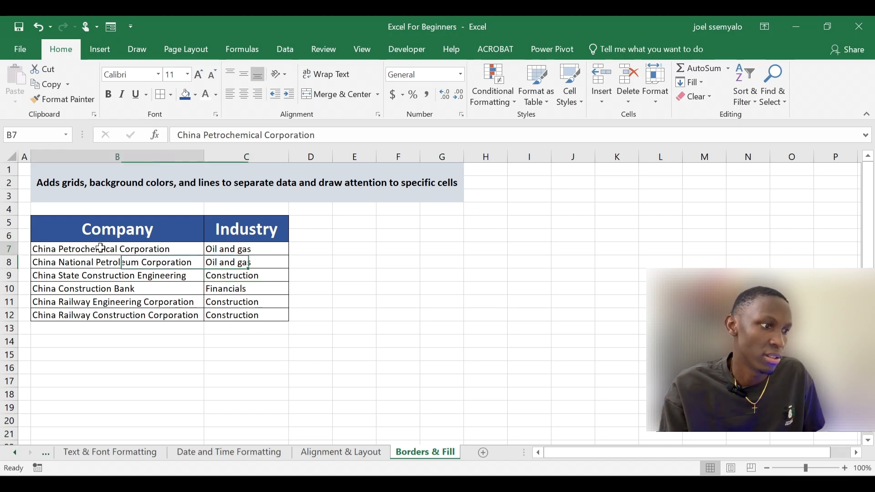
drag(100, 248, 254, 314)
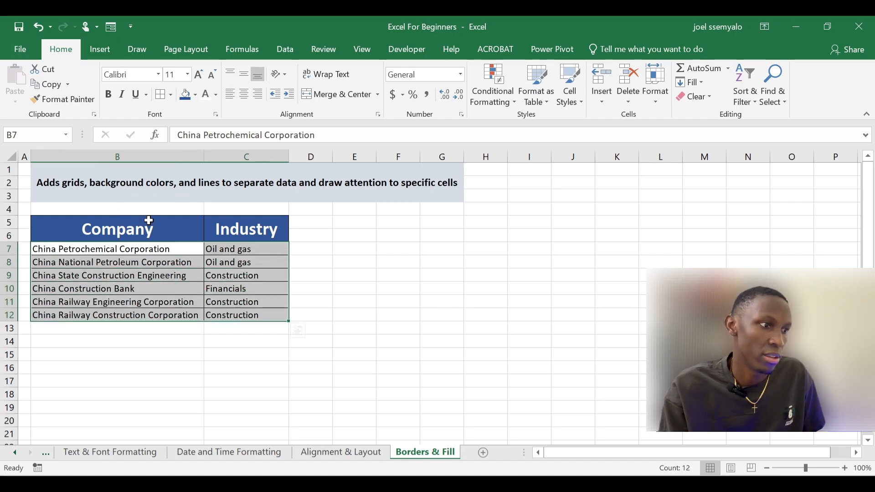
click(108, 94)
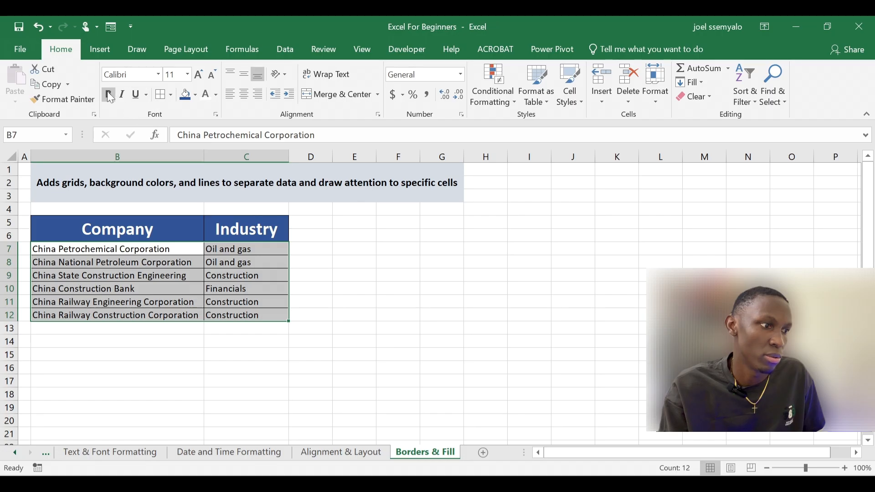
click(162, 261)
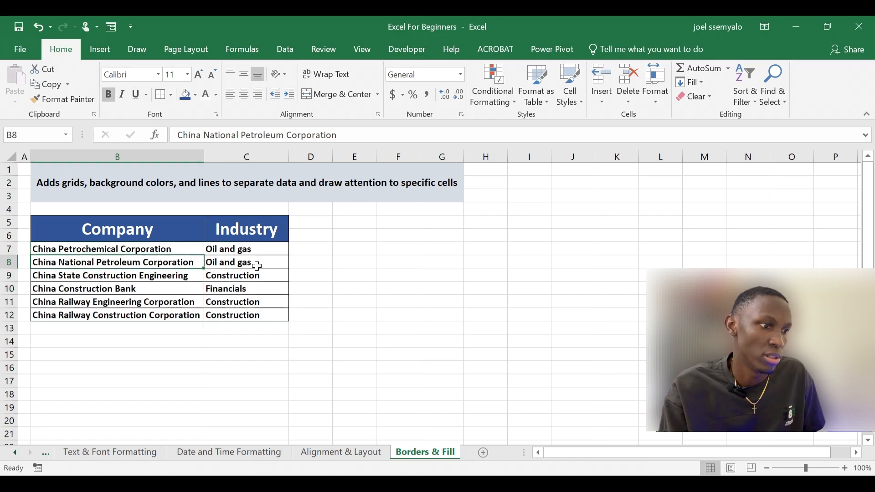
click(282, 273)
click(323, 286)
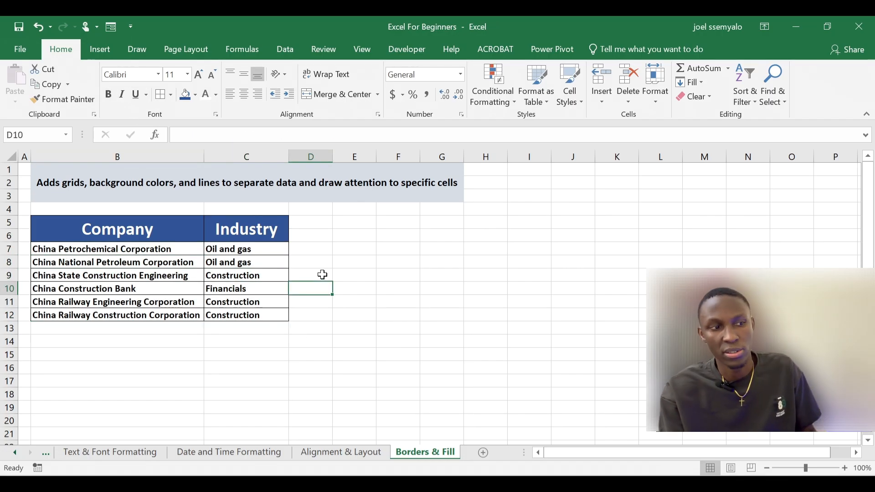